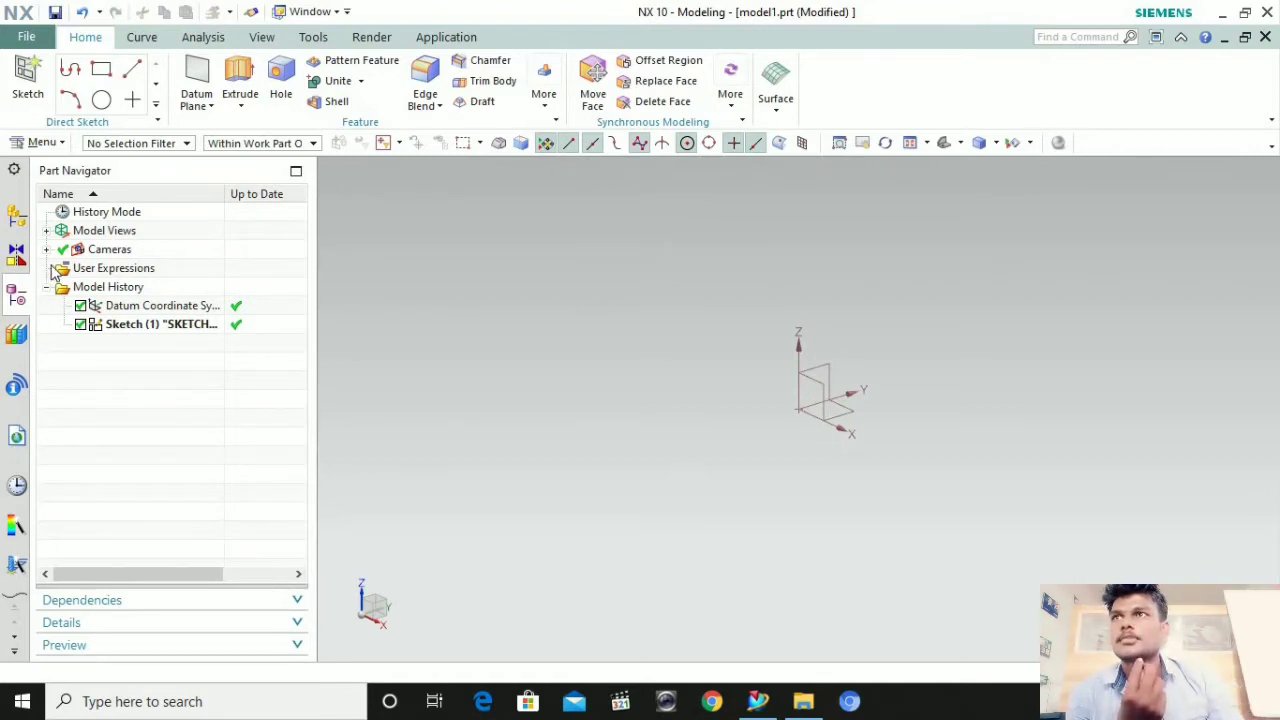
Create a new sketch in the task environment on the default XY plane
left_click(42, 143)
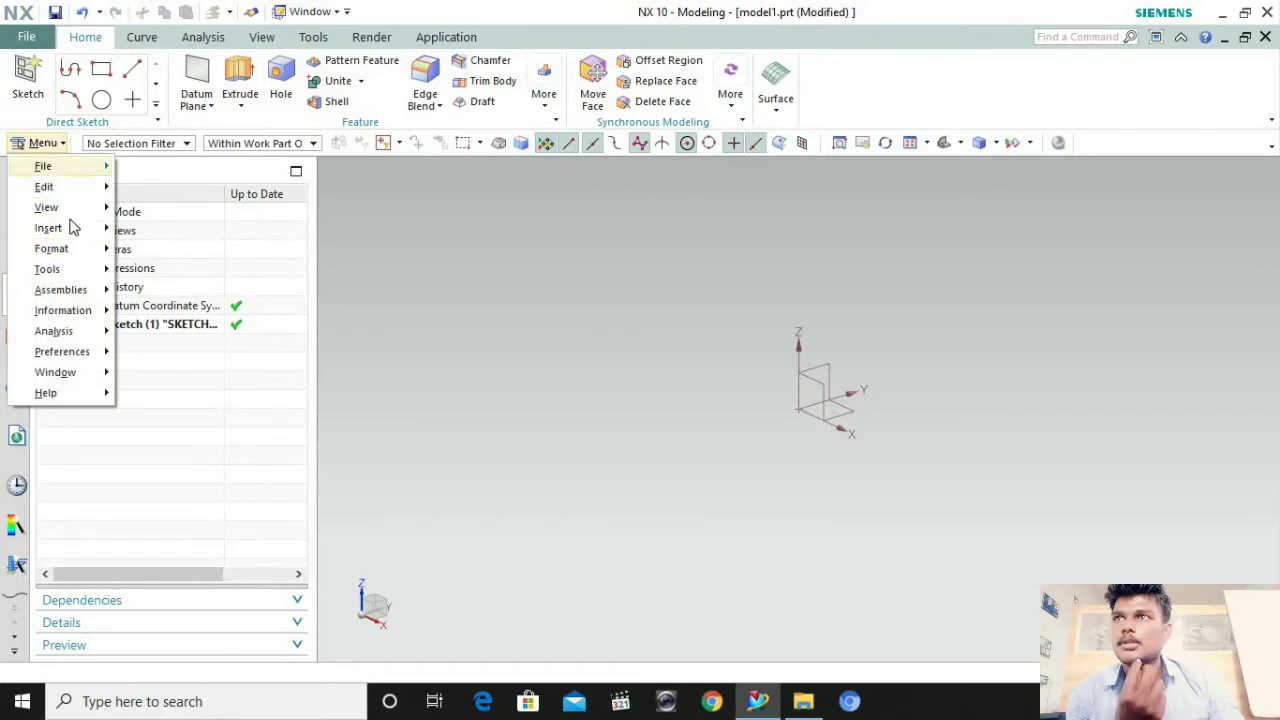
mouse_move(60, 228)
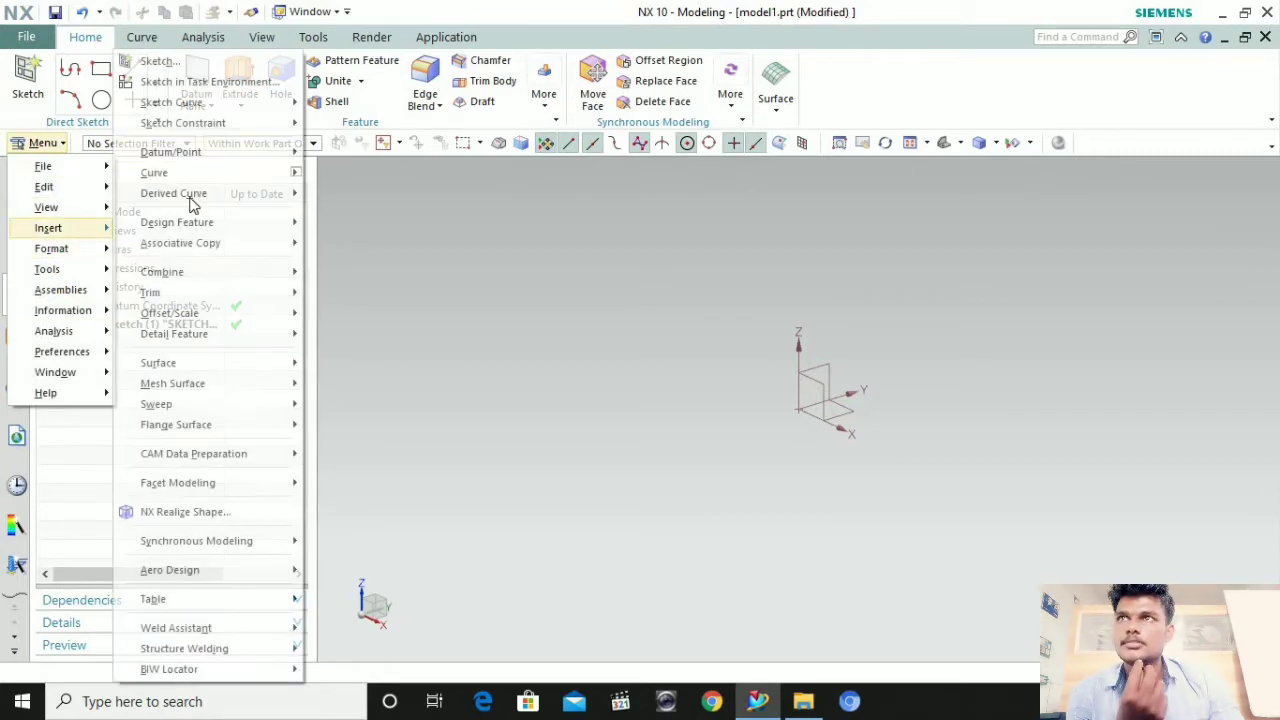
left_click(210, 82)
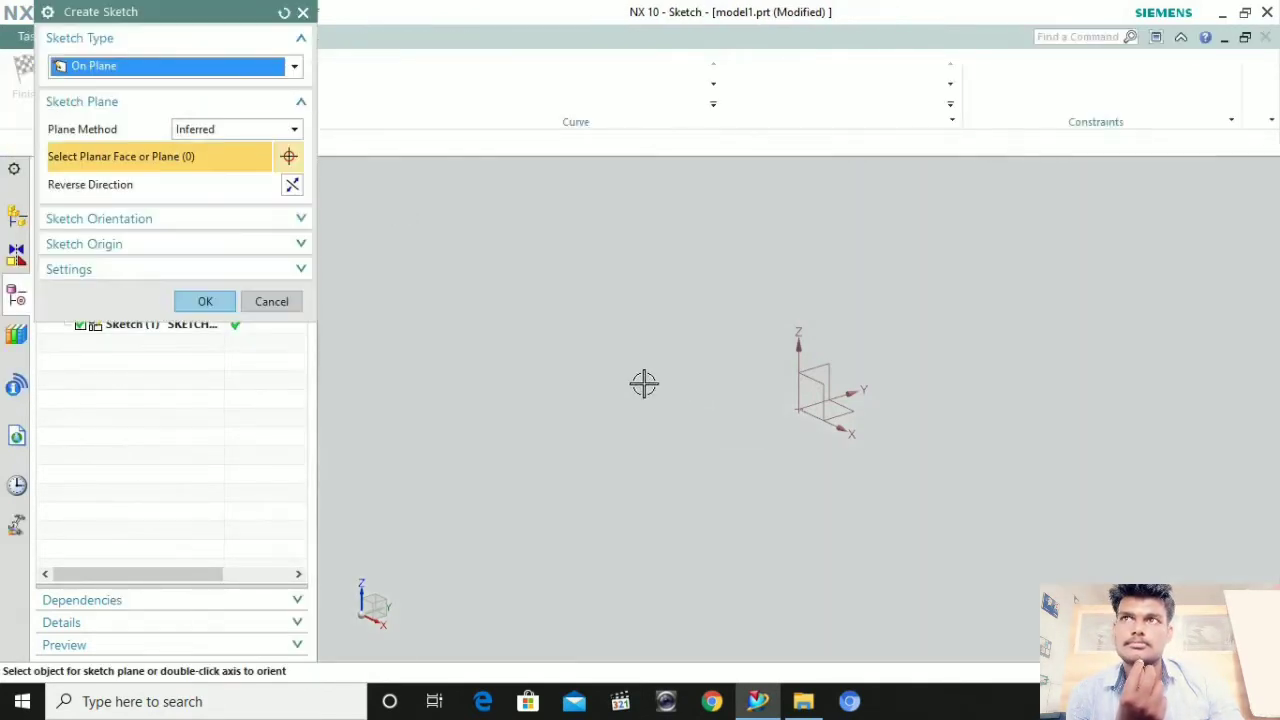
left_click(206, 302)
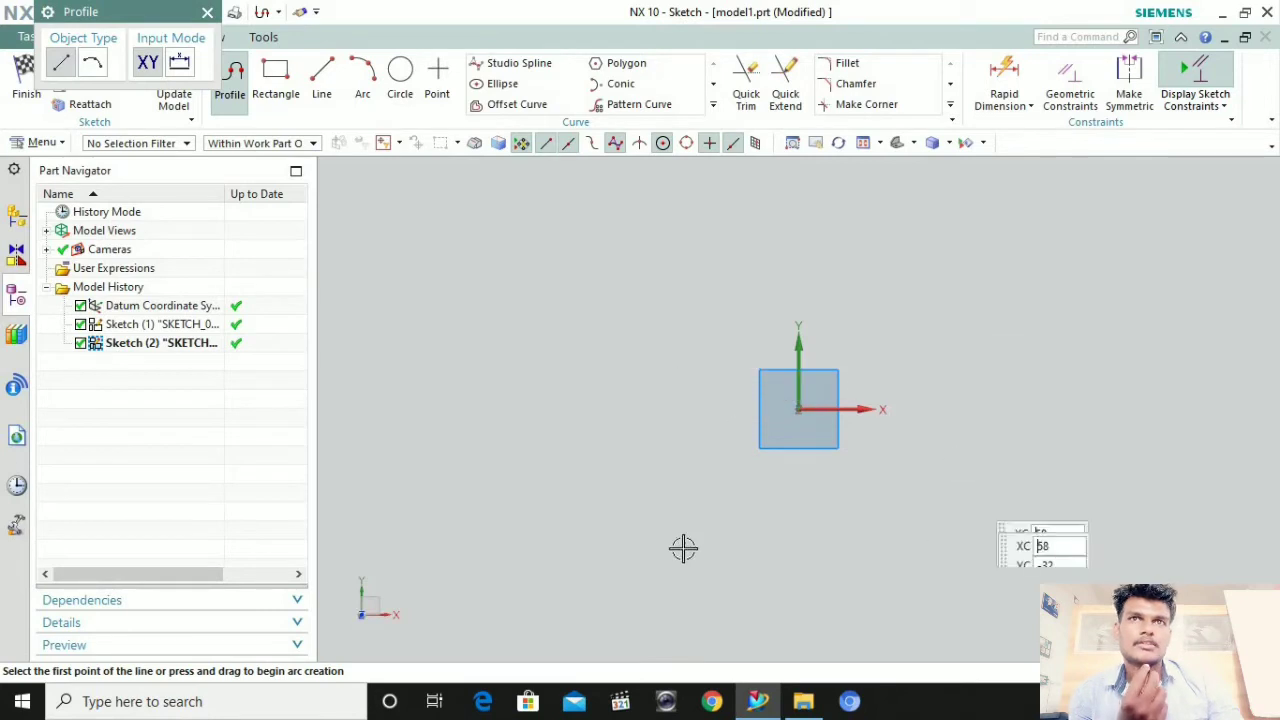
Draw a rectangle about 97 mm wide and 54 mm high around the sketch origin, and finish the sketch
left_click(714, 106)
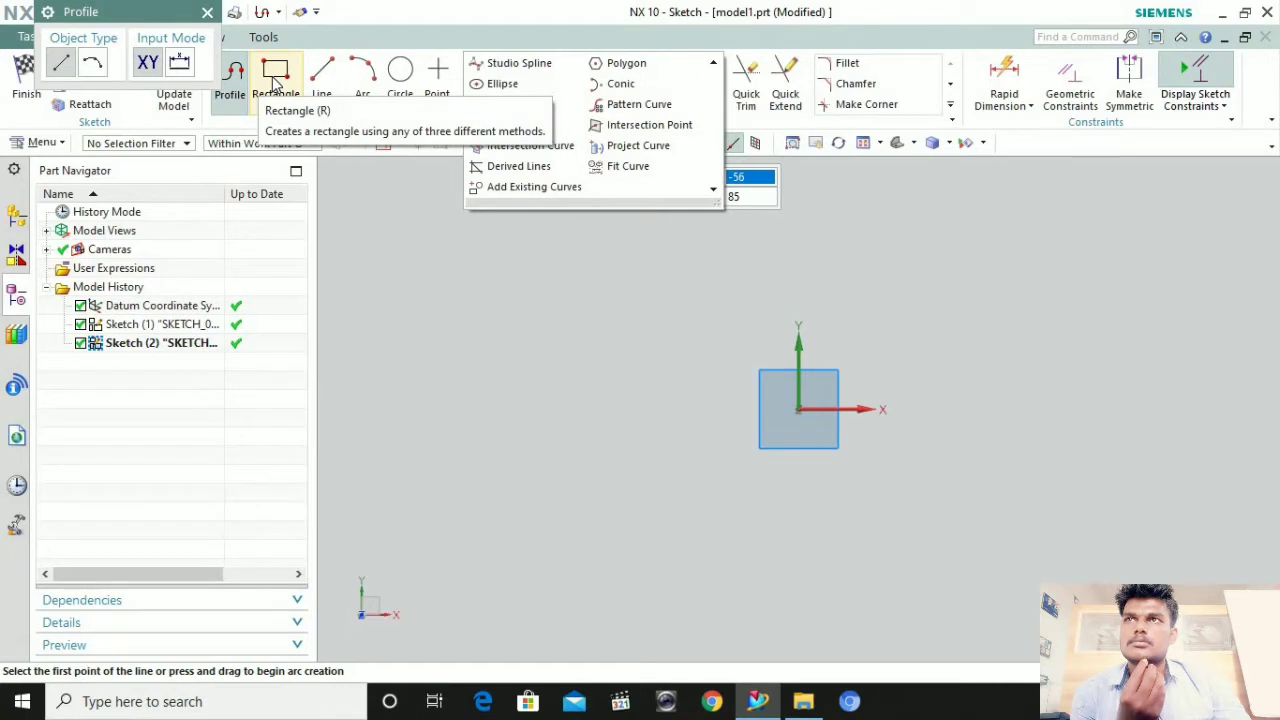
key("r")
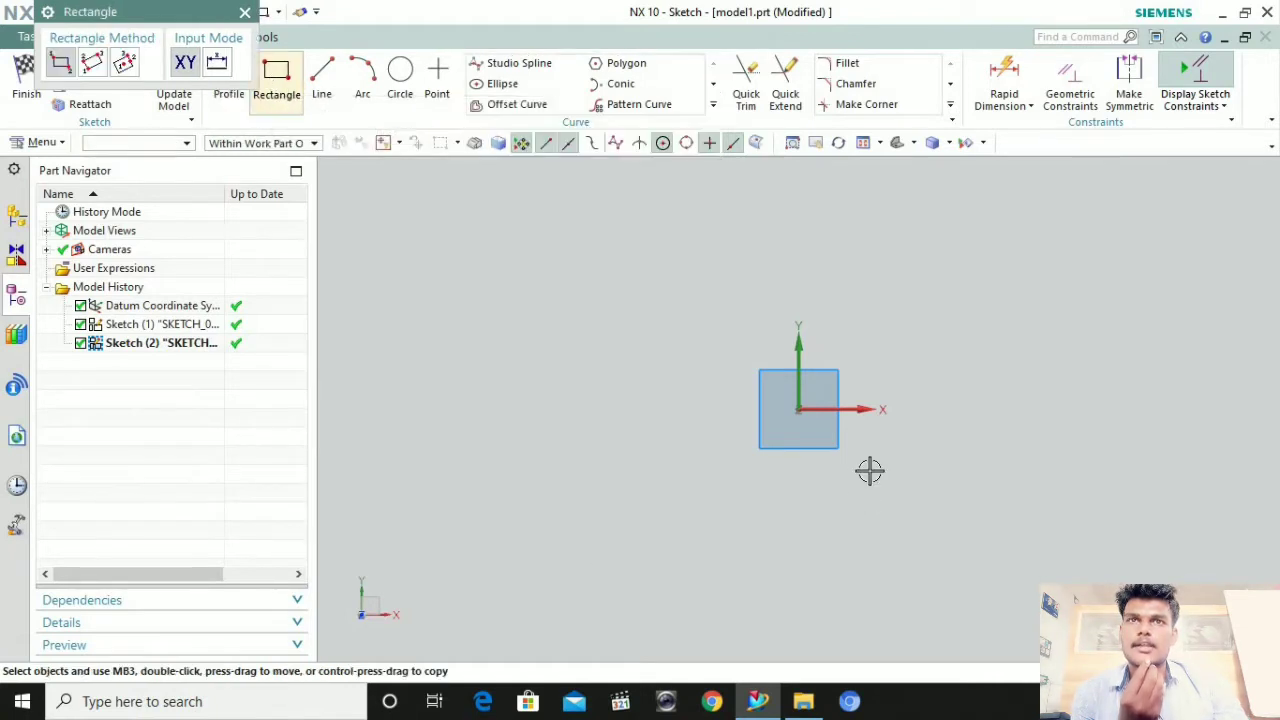
left_click(690, 346)
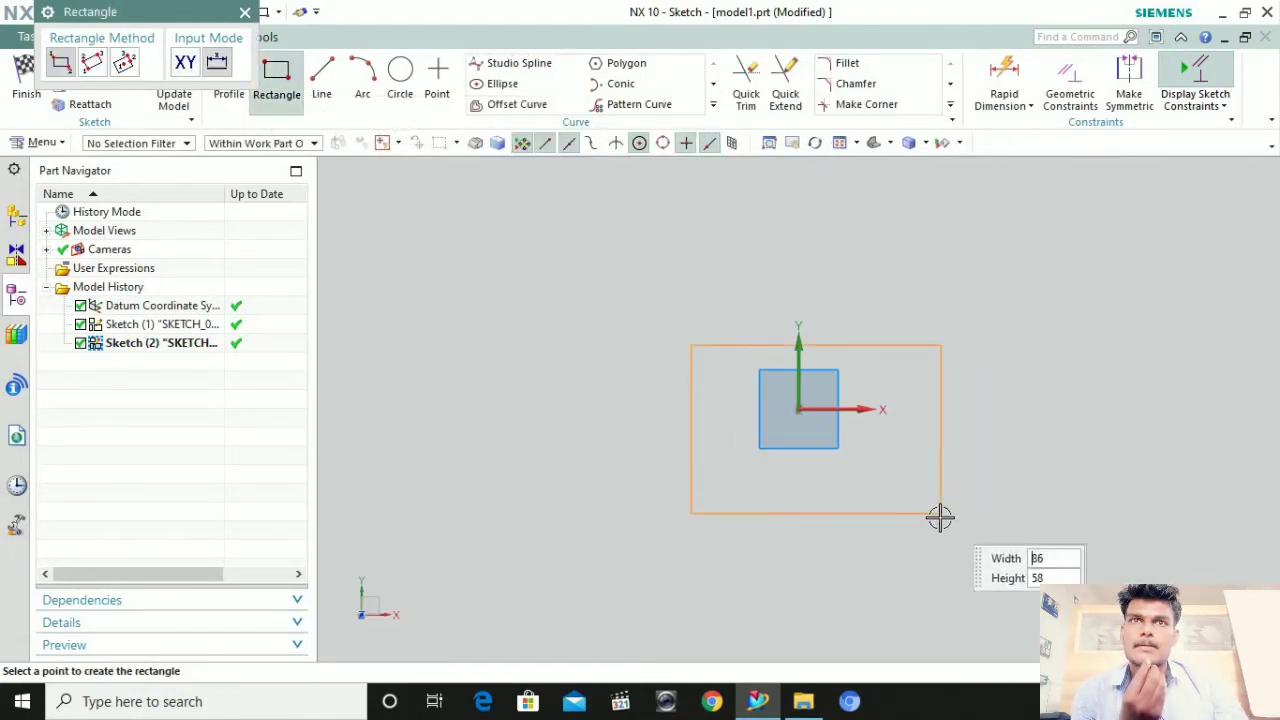
left_click(974, 500)
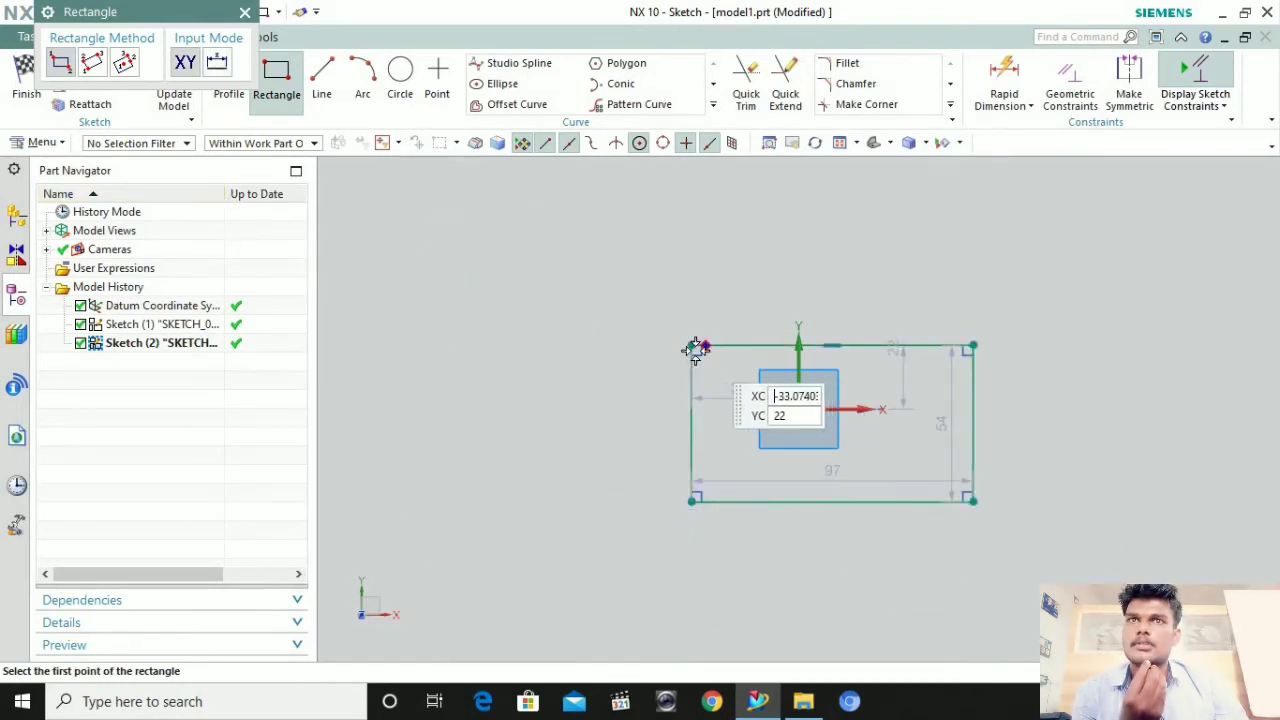
left_click(34, 94)
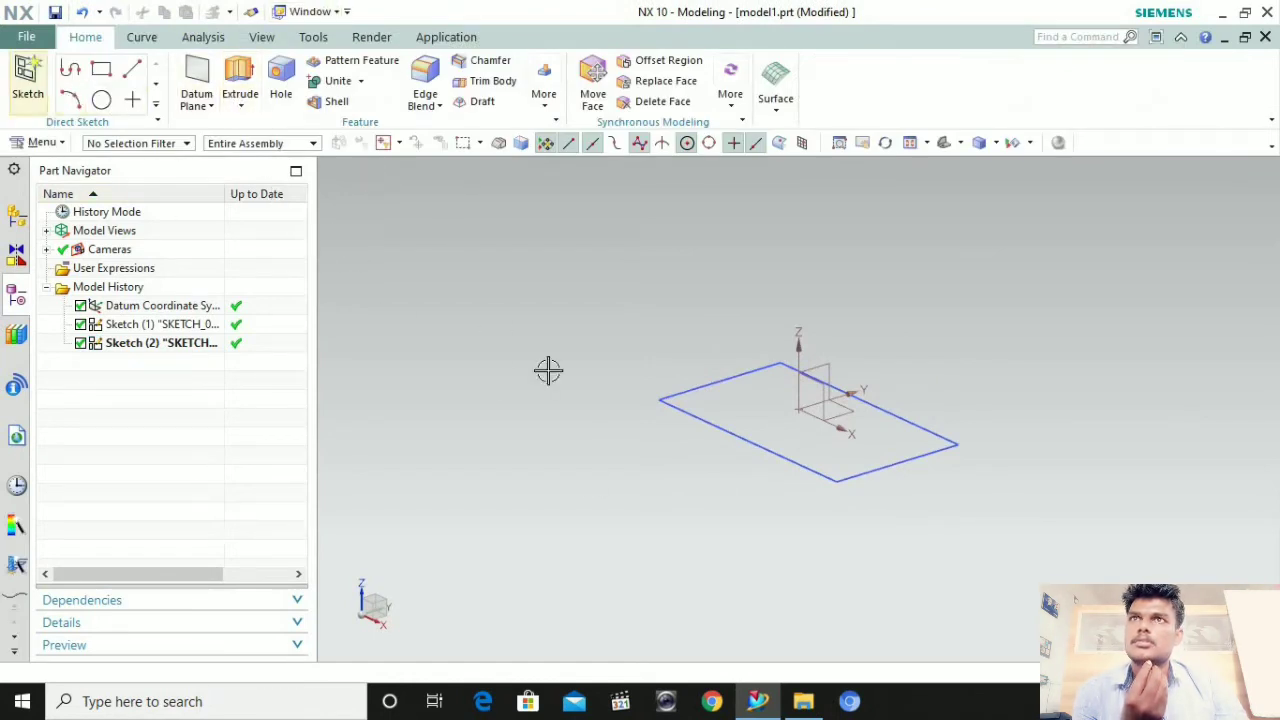
Extrude the rectangle sketch into a solid block from about 10 mm above its plane to an end distance of -50 mm
left_click(248, 80)
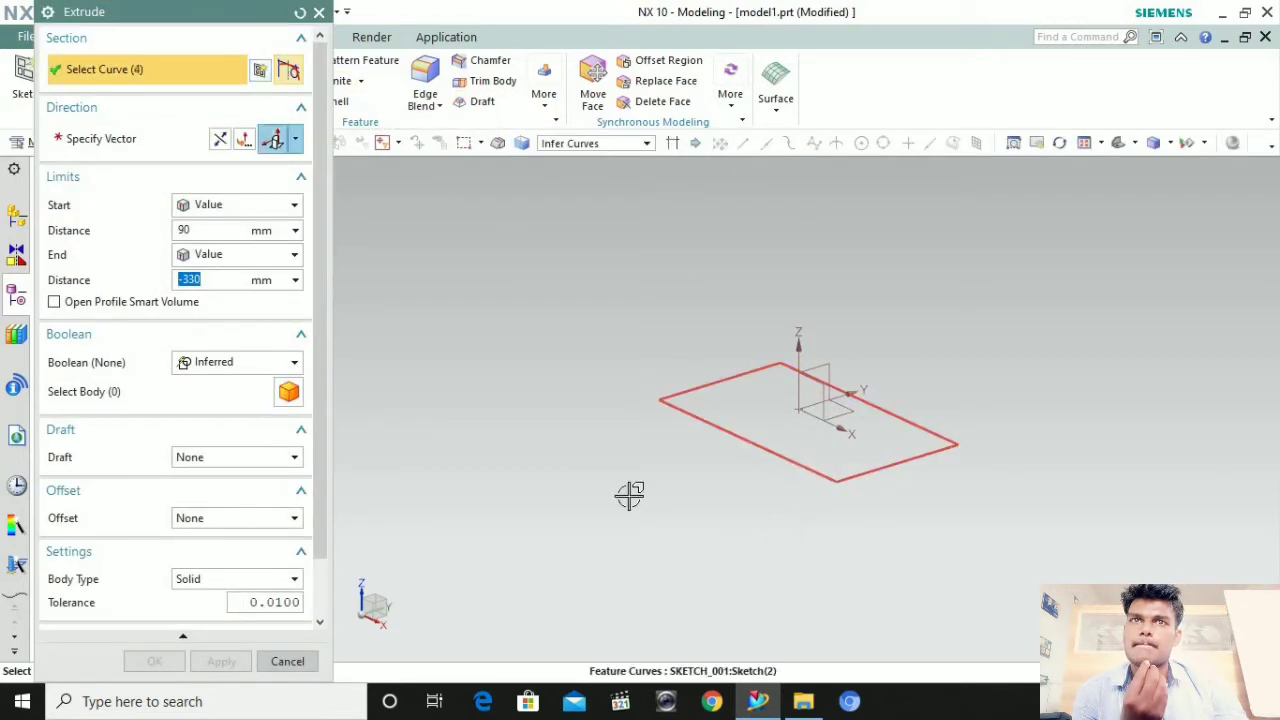
left_click(757, 441)
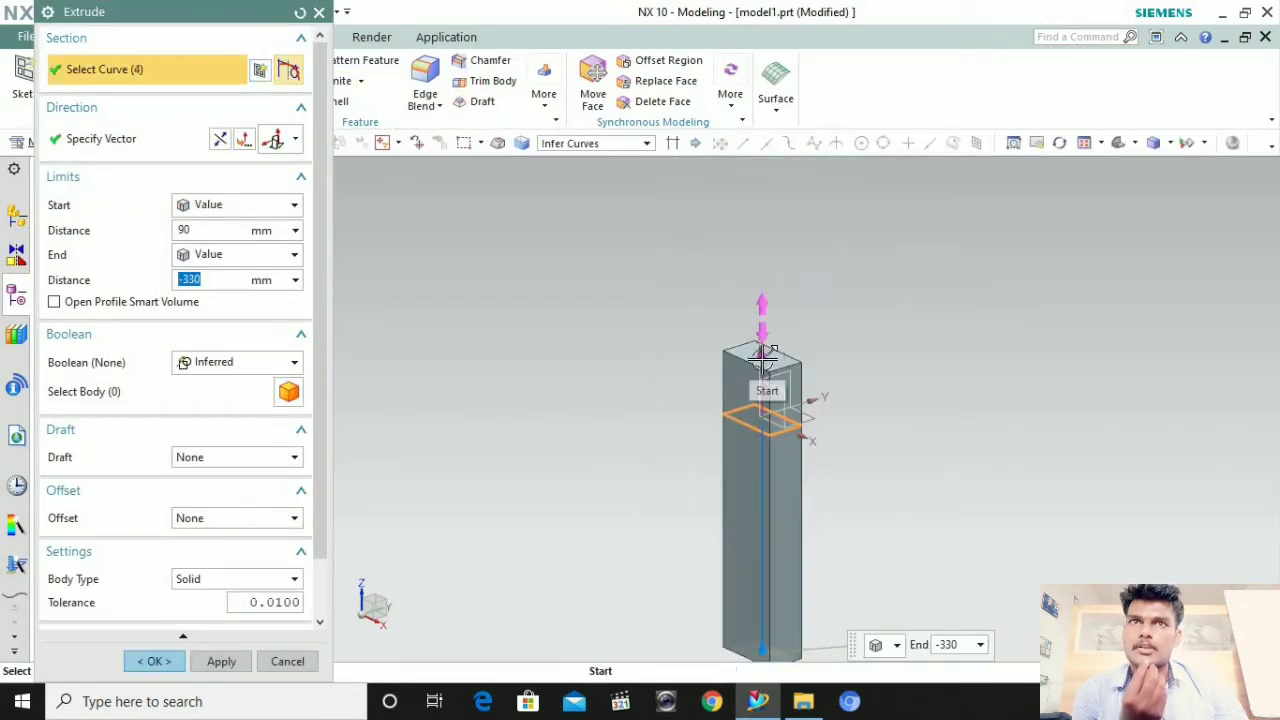
left_click_drag(763, 357, 765, 422)
scroll(773, 497, "up", 3)
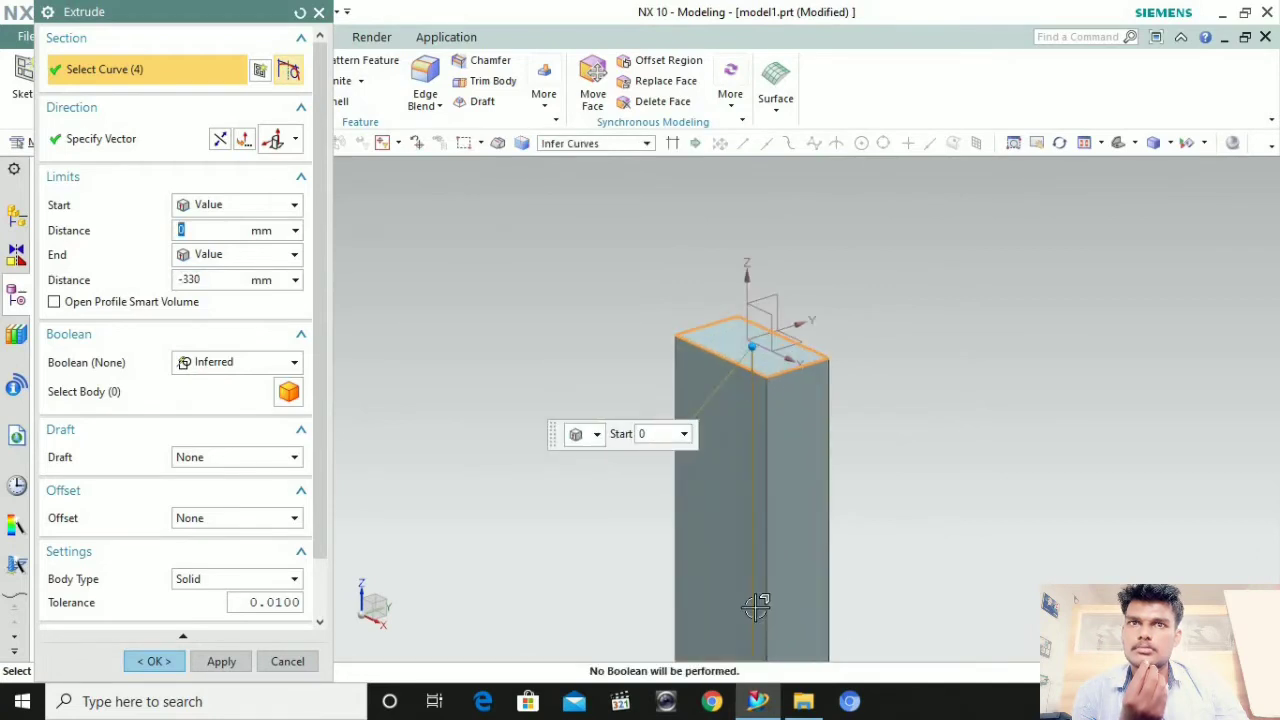
scroll(757, 606, "down", 4)
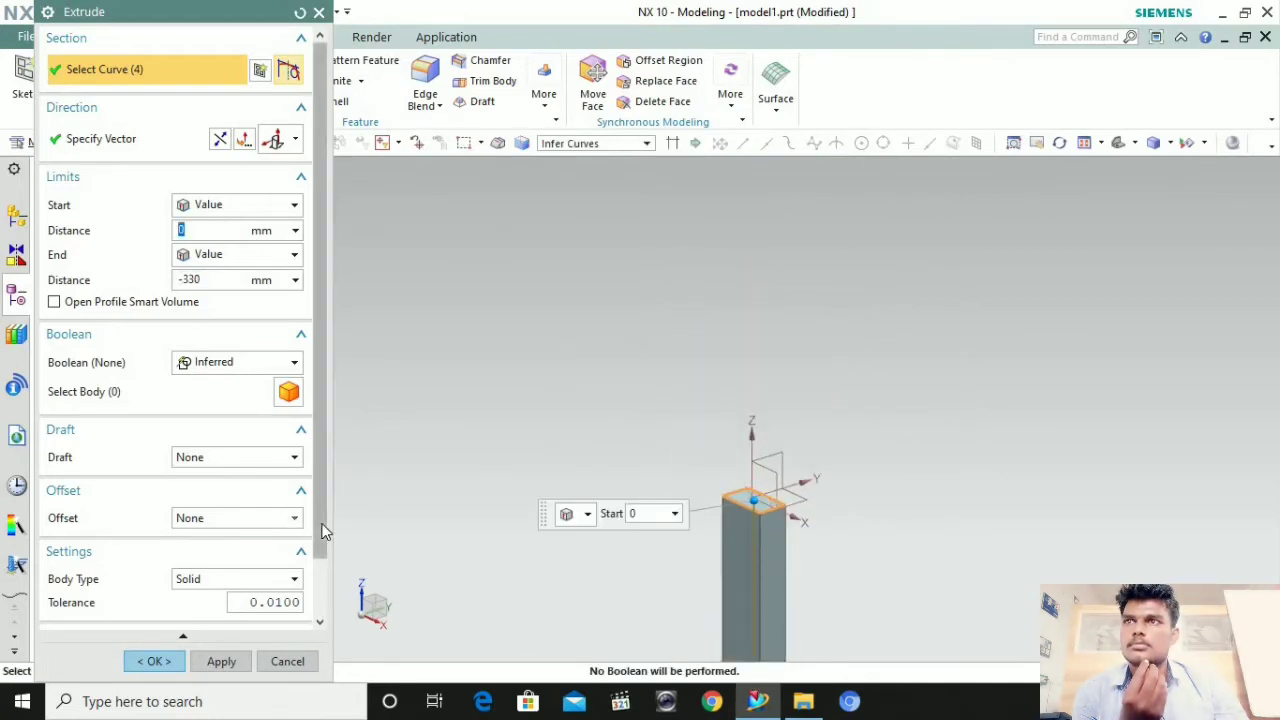
scroll(720, 608, "down", 3)
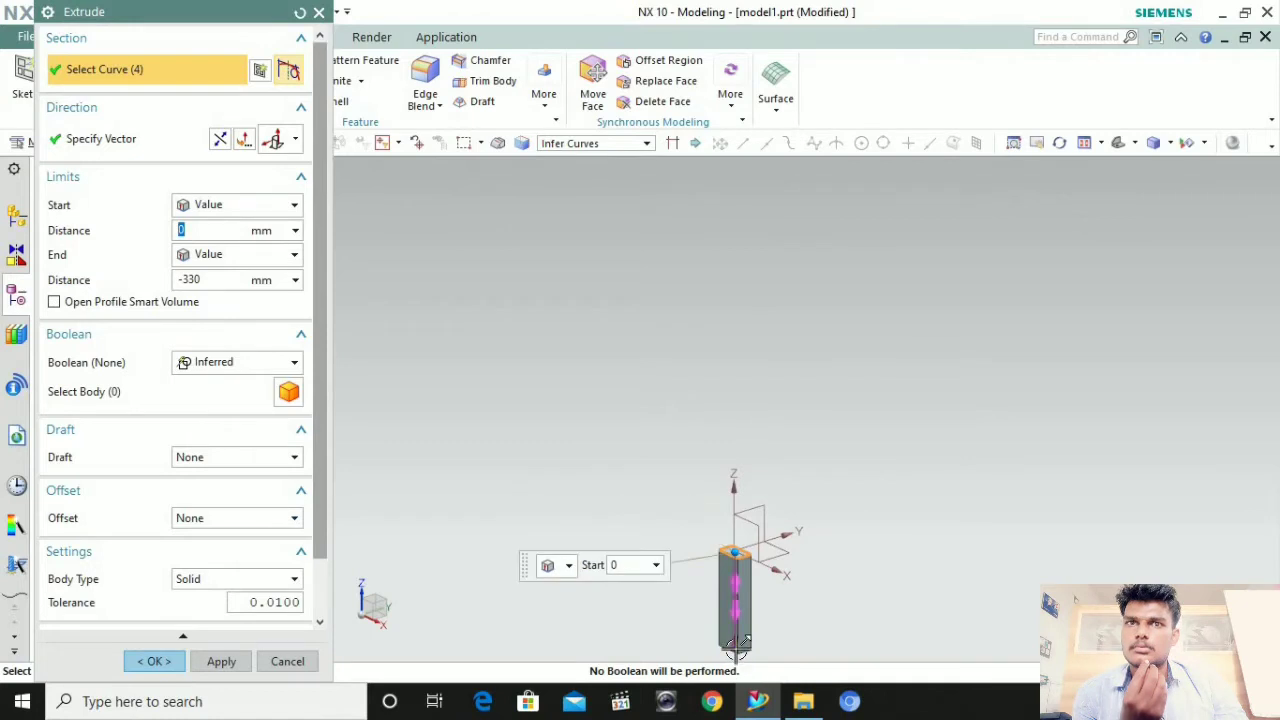
left_click_drag(735, 645, 733, 565)
scroll(733, 565, "up", 9)
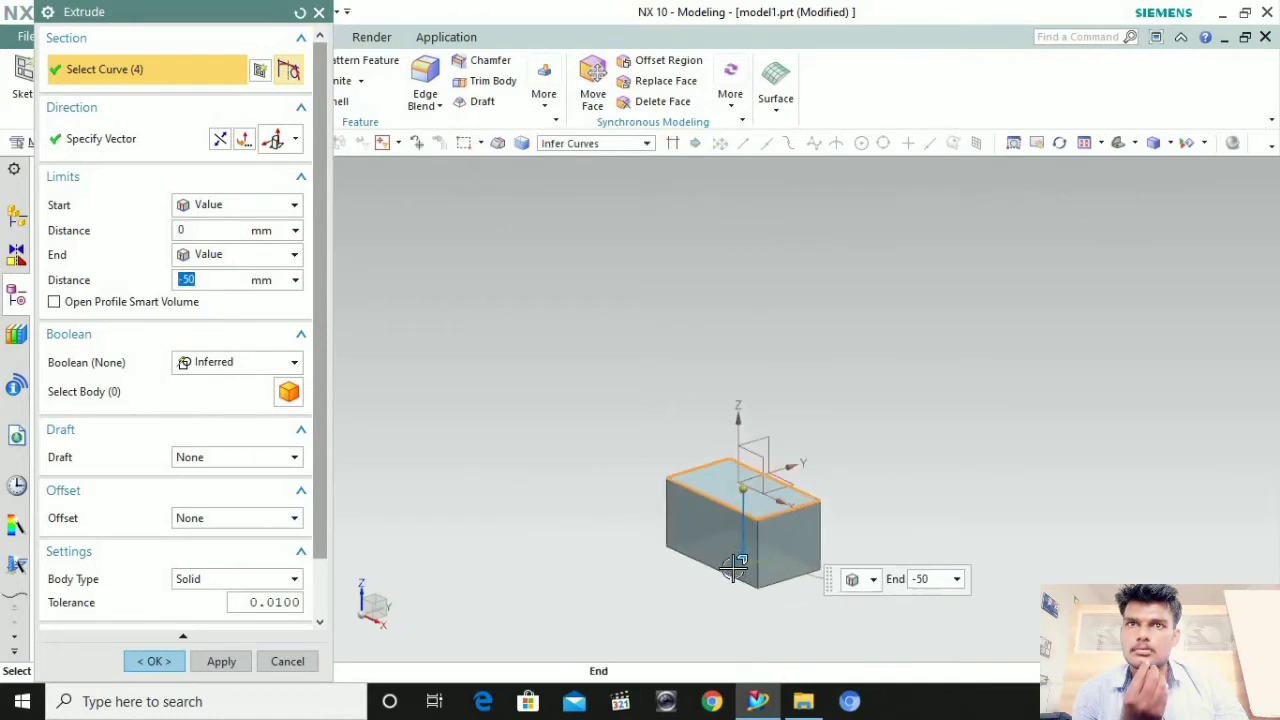
left_click_drag(755, 398, 749, 429)
middle_click(895, 385)
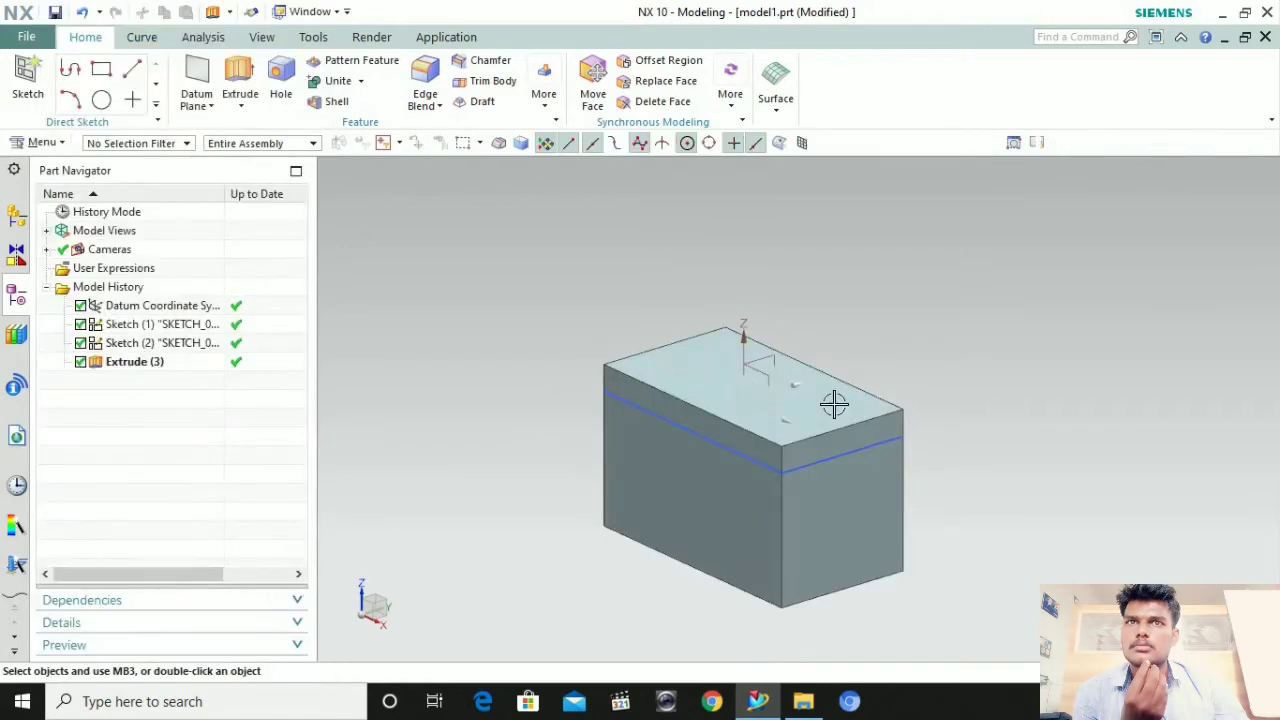
Hide the rectangle sketch that runs around the extruded block
mouse_move(789, 364)
middle_mouse_down()
mouse_move(731, 297)
mouse_move(846, 508)
mouse_move(806, 454)
middle_mouse_up()
right_click(805, 423)
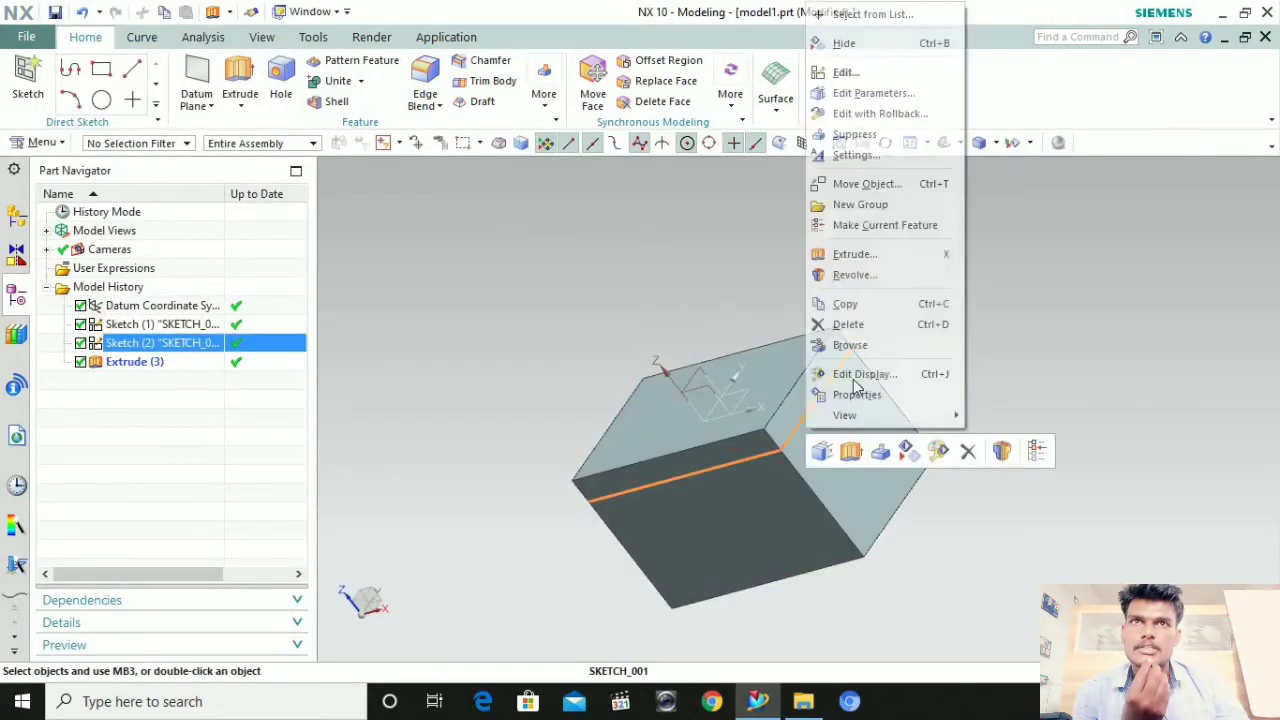
left_click(877, 46)
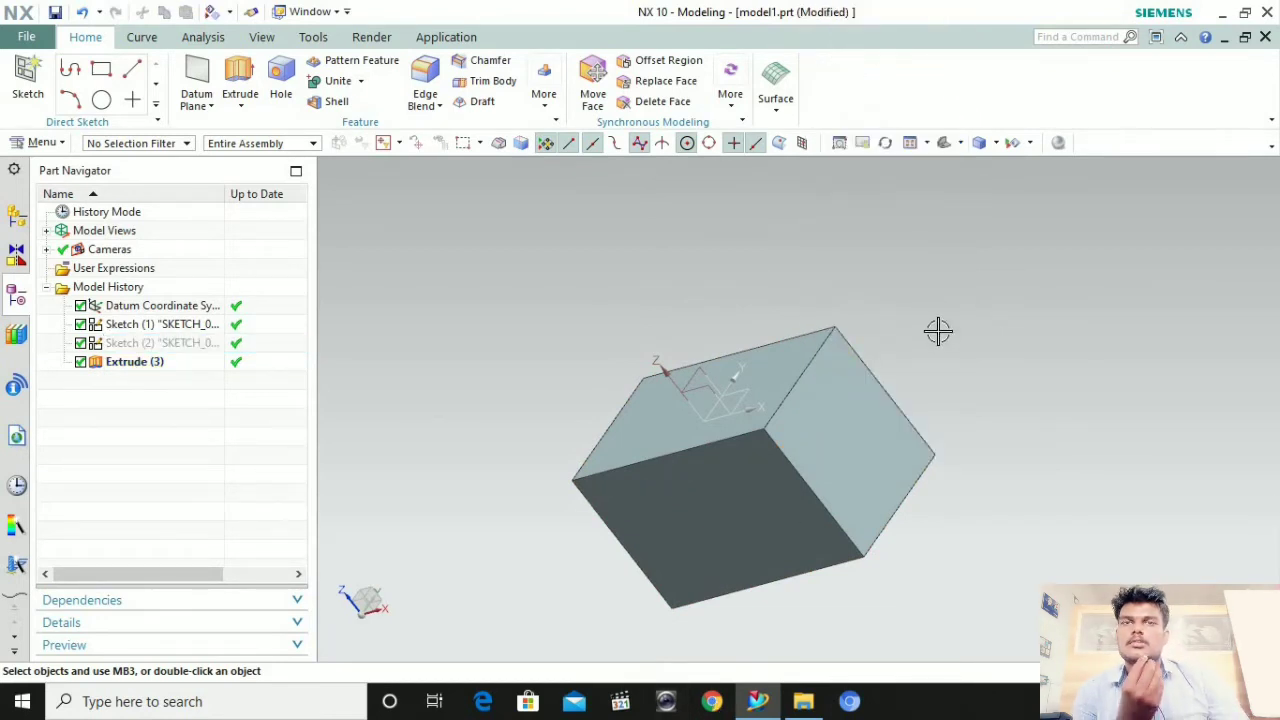
Create a direct sketch on the block's front face, parallel to the XZ plane
scroll(779, 505, "down", 1)
scroll(742, 583, "up", 2)
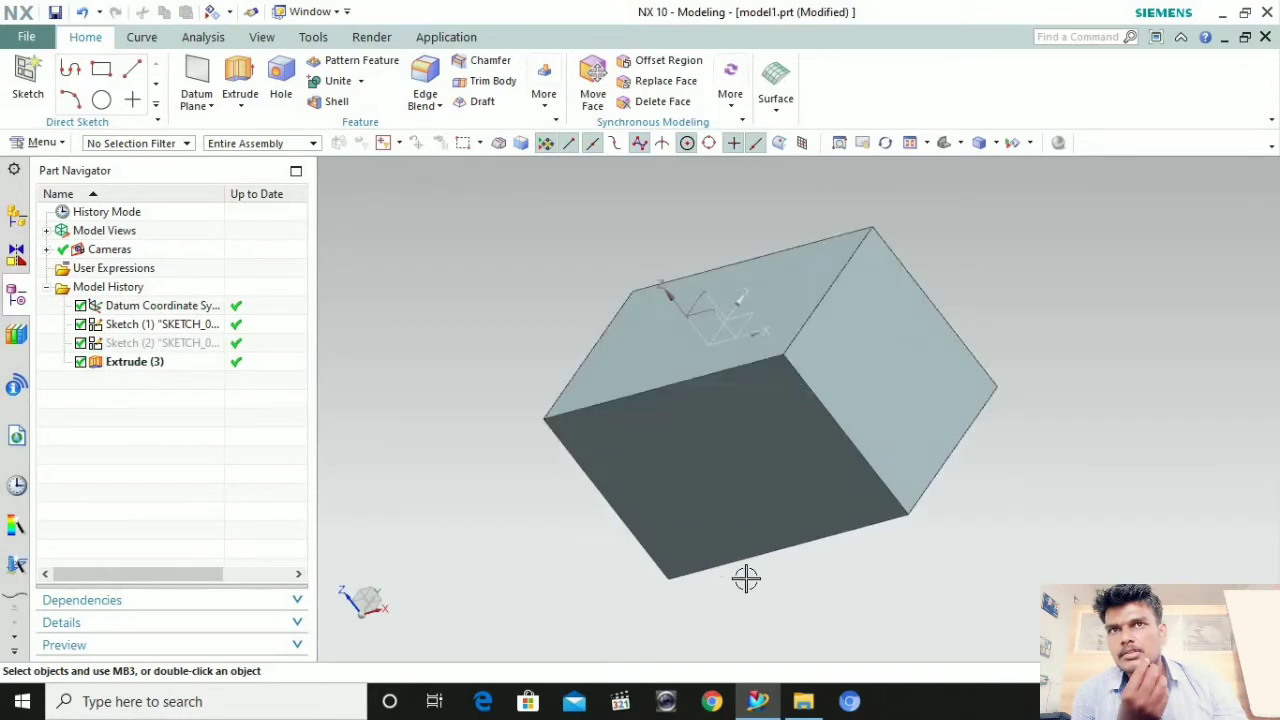
scroll(745, 578, "up", 1)
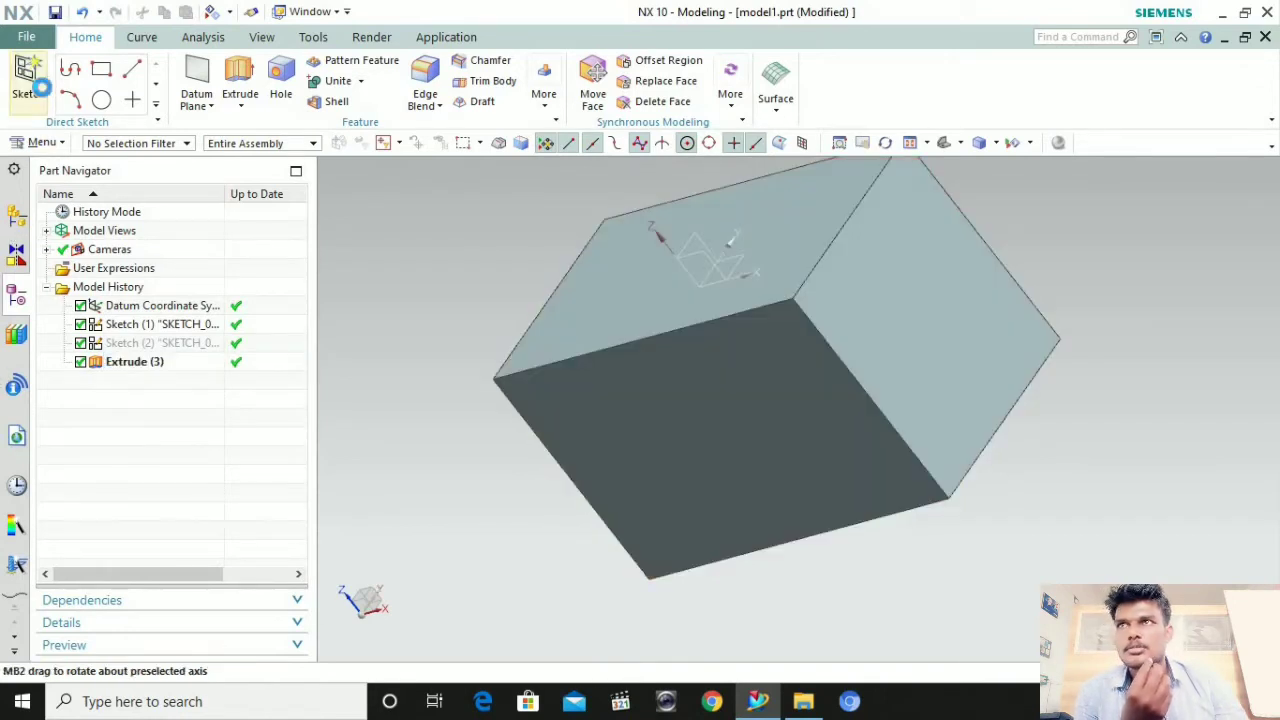
left_click(40, 88)
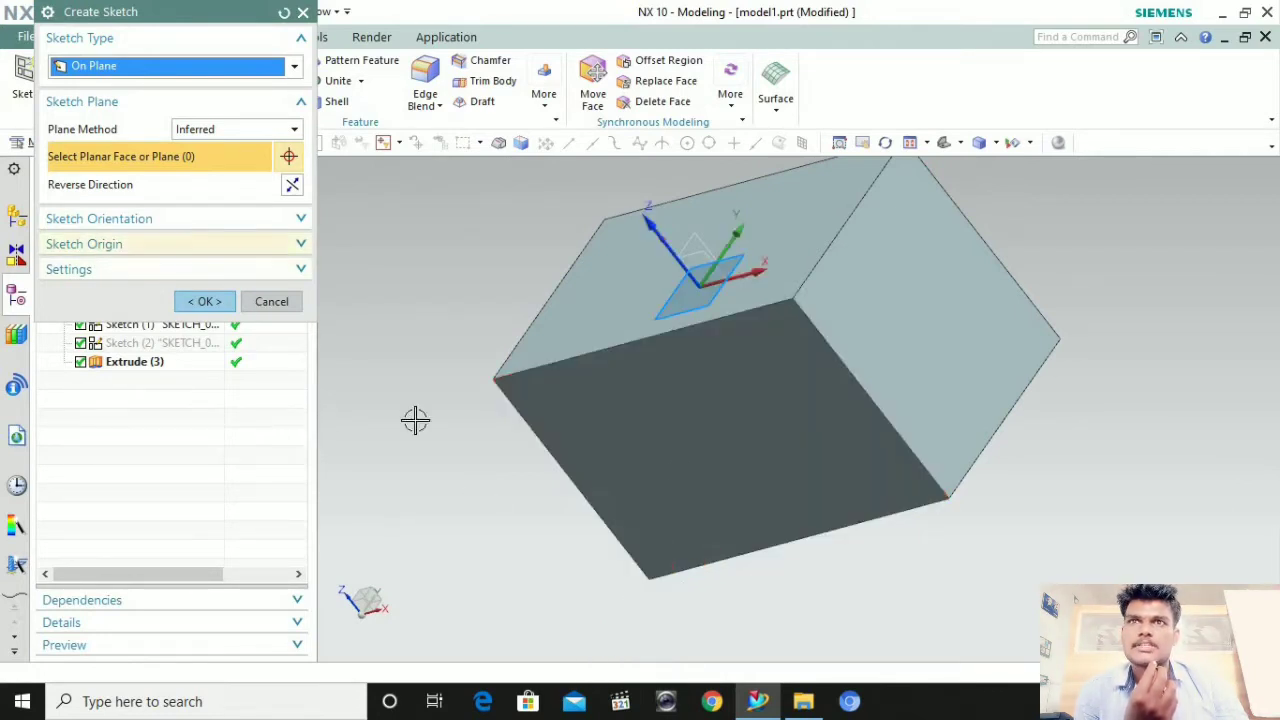
left_click(745, 431)
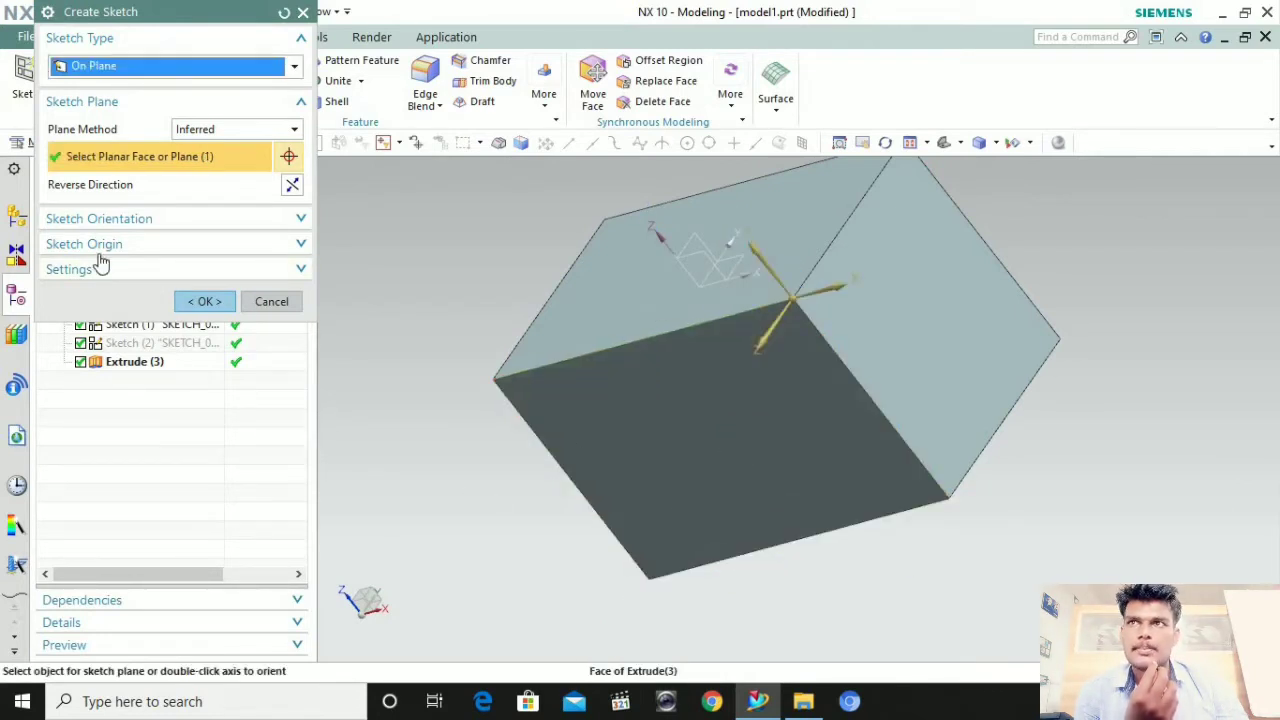
left_click(212, 301)
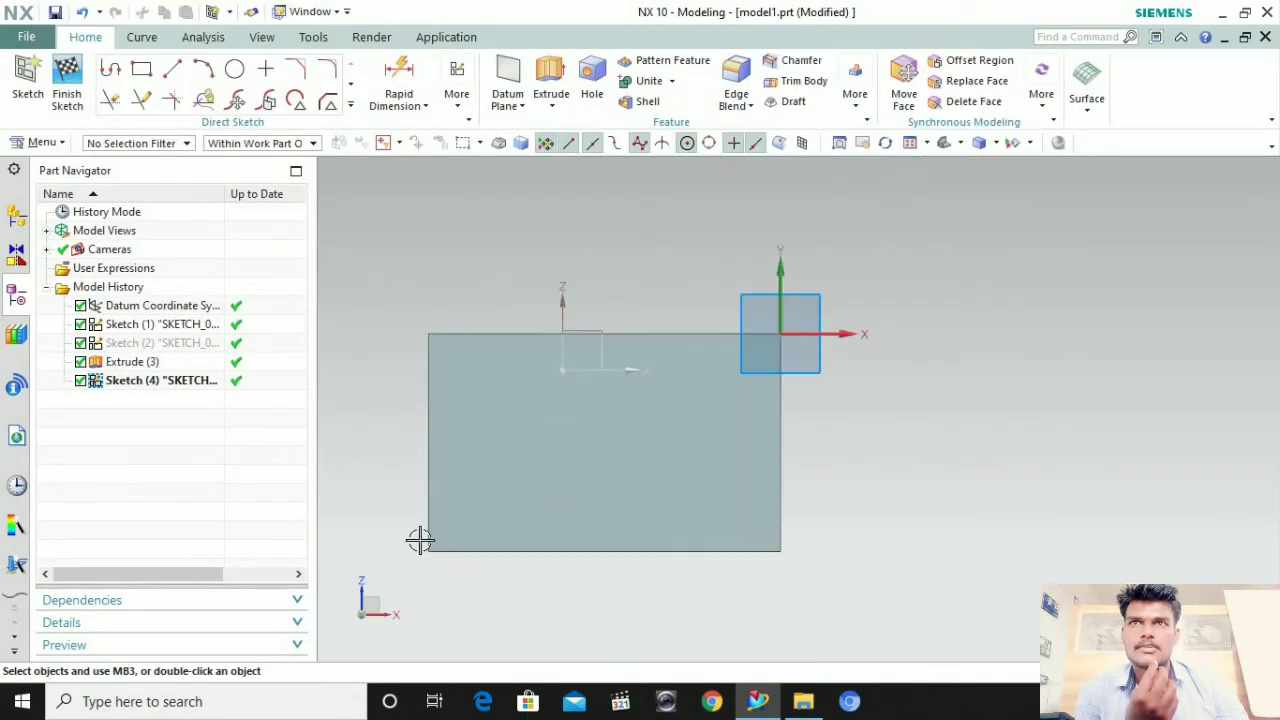
scroll(523, 528, "up", 1)
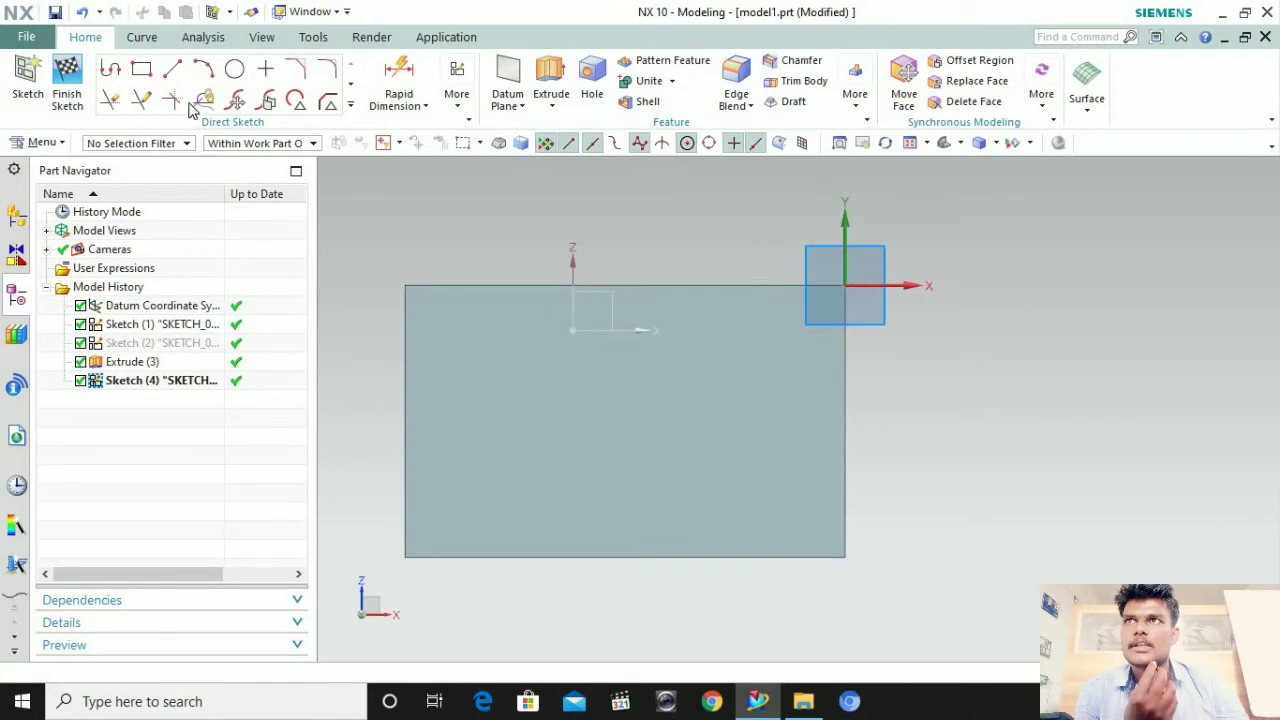
Draw four lines corner to corner along the front face's edges, forming a closed outline of about 97 by 60 mm
left_click(172, 68)
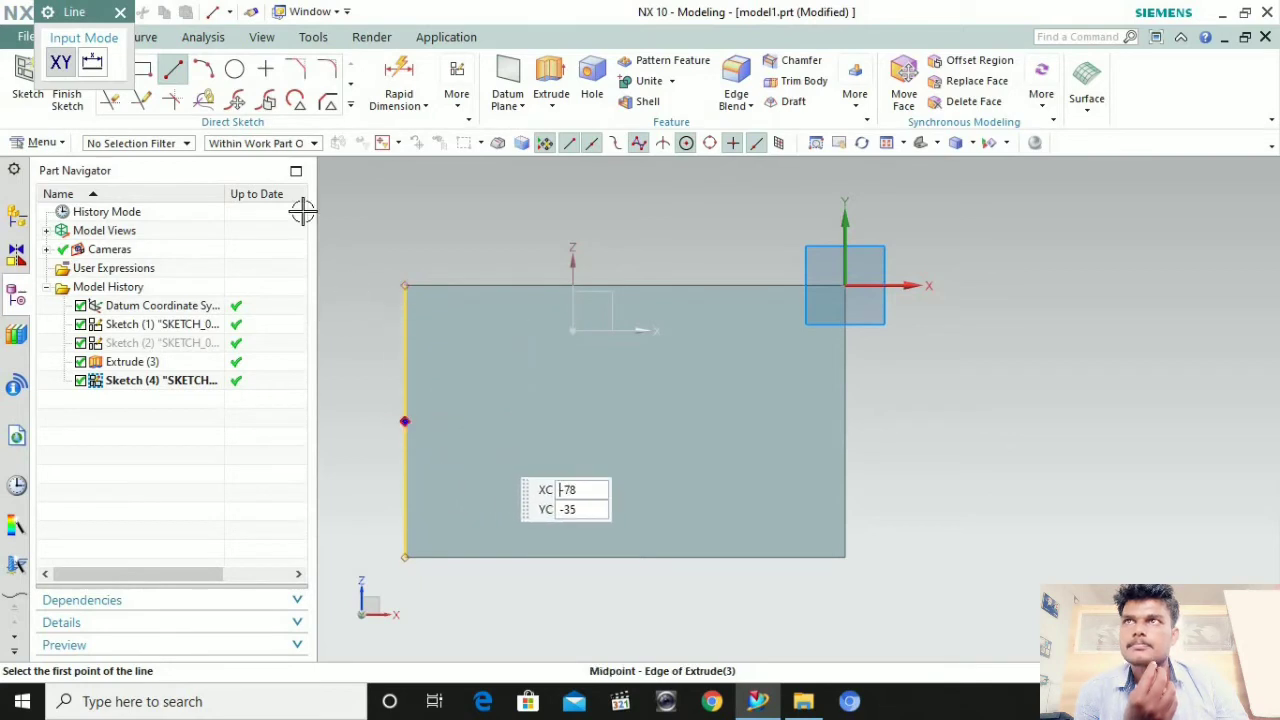
left_click(405, 287)
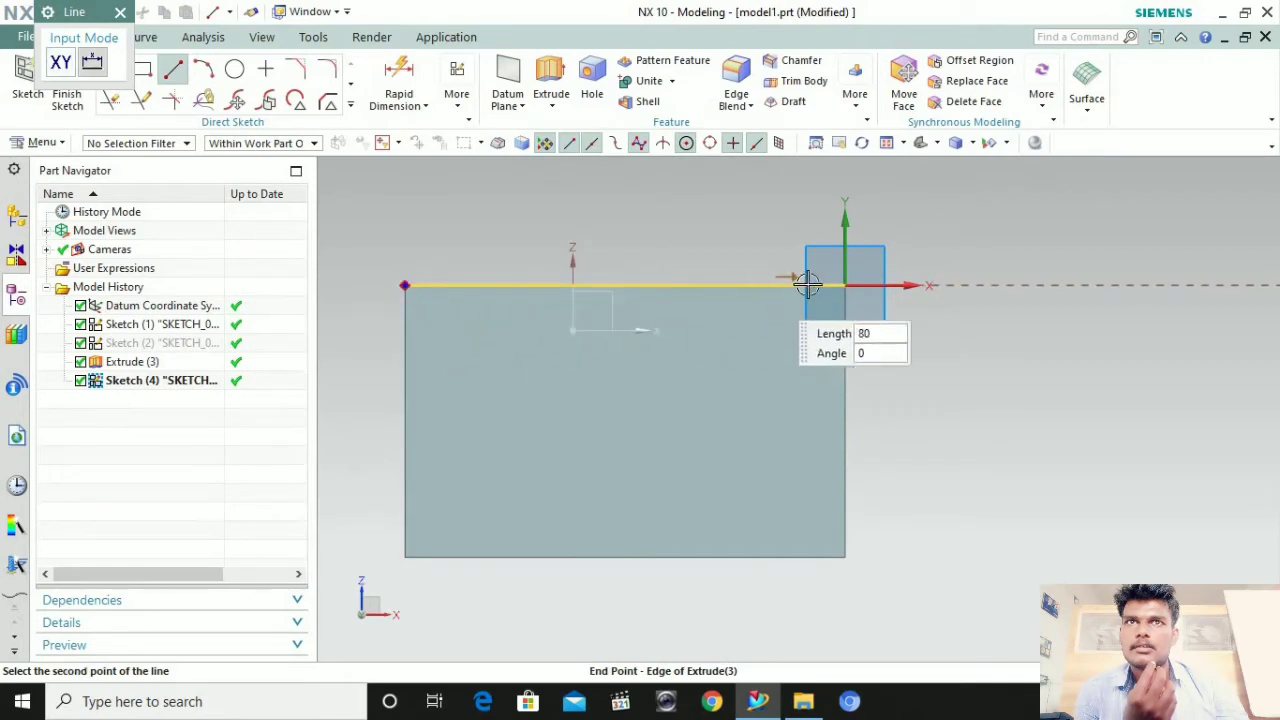
left_click(847, 292)
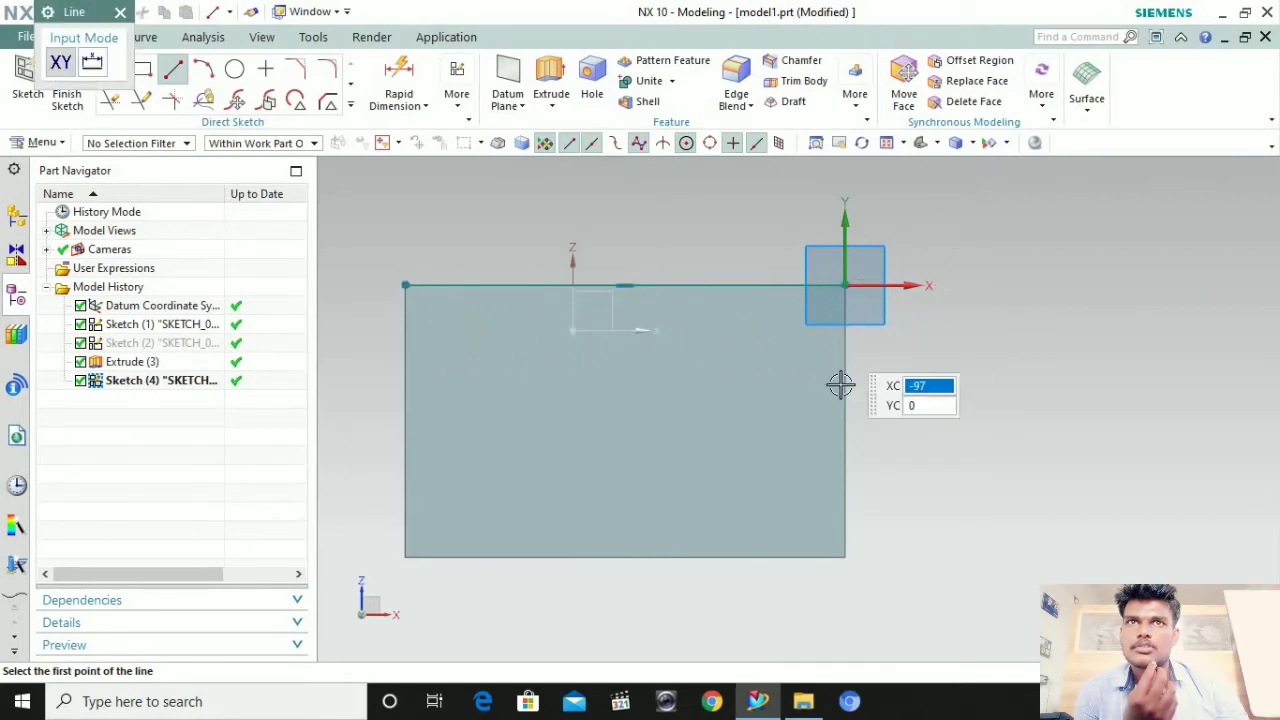
left_click(847, 292)
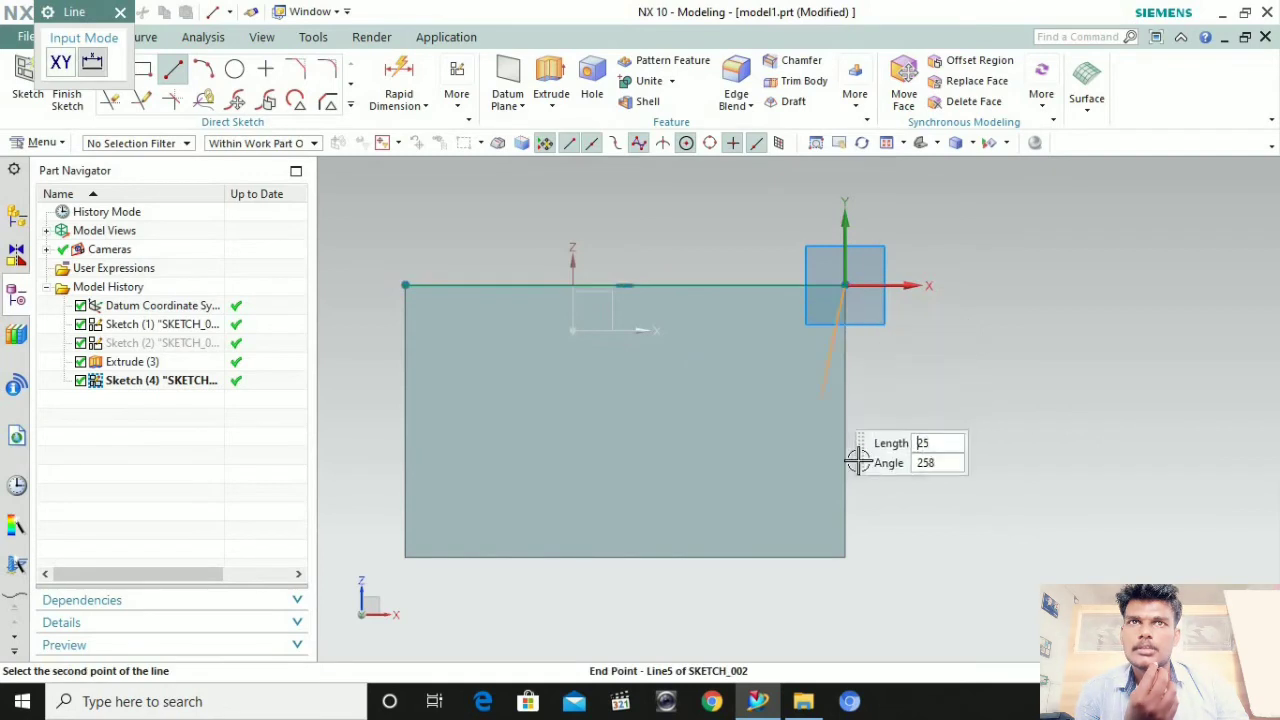
left_click(847, 558)
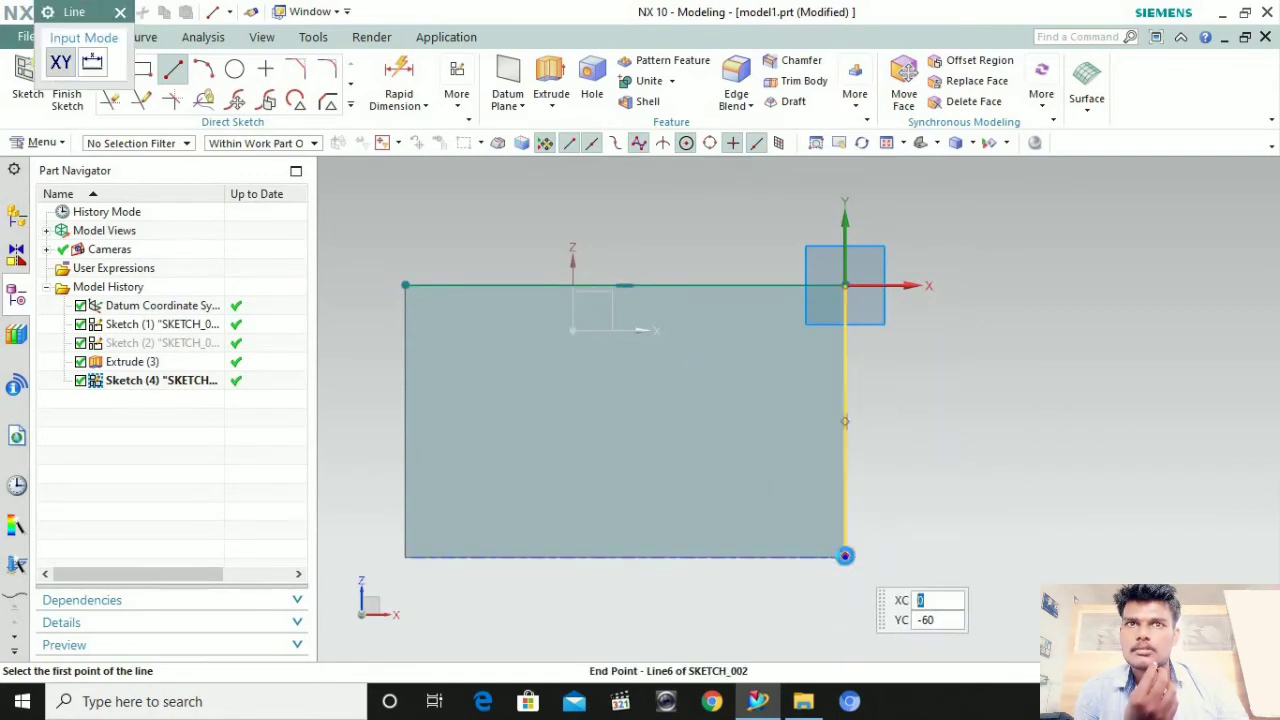
left_click(846, 557)
left_click(404, 558)
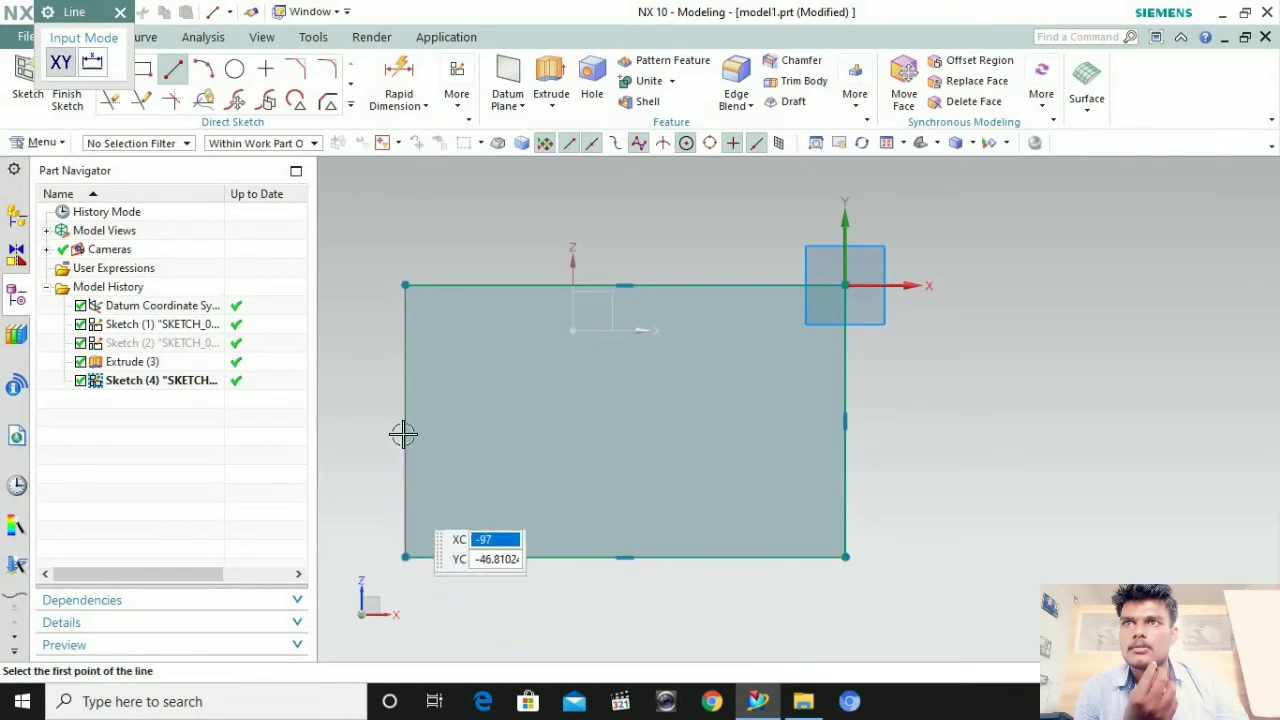
left_click(405, 286)
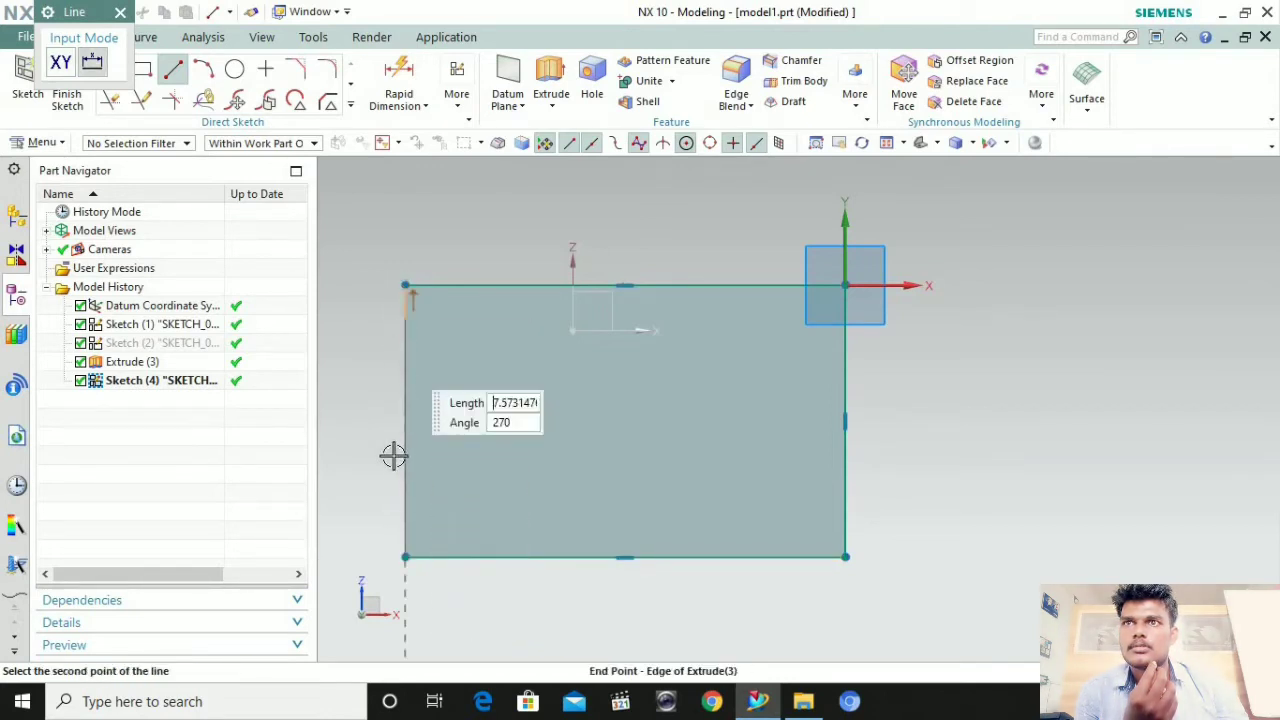
left_click(405, 557)
scroll(663, 478, "down", 2)
mouse_move(625, 520)
middle_mouse_down()
mouse_move(669, 486)
mouse_move(700, 508)
mouse_move(580, 383)
mouse_move(600, 401)
mouse_move(800, 297)
middle_mouse_up()
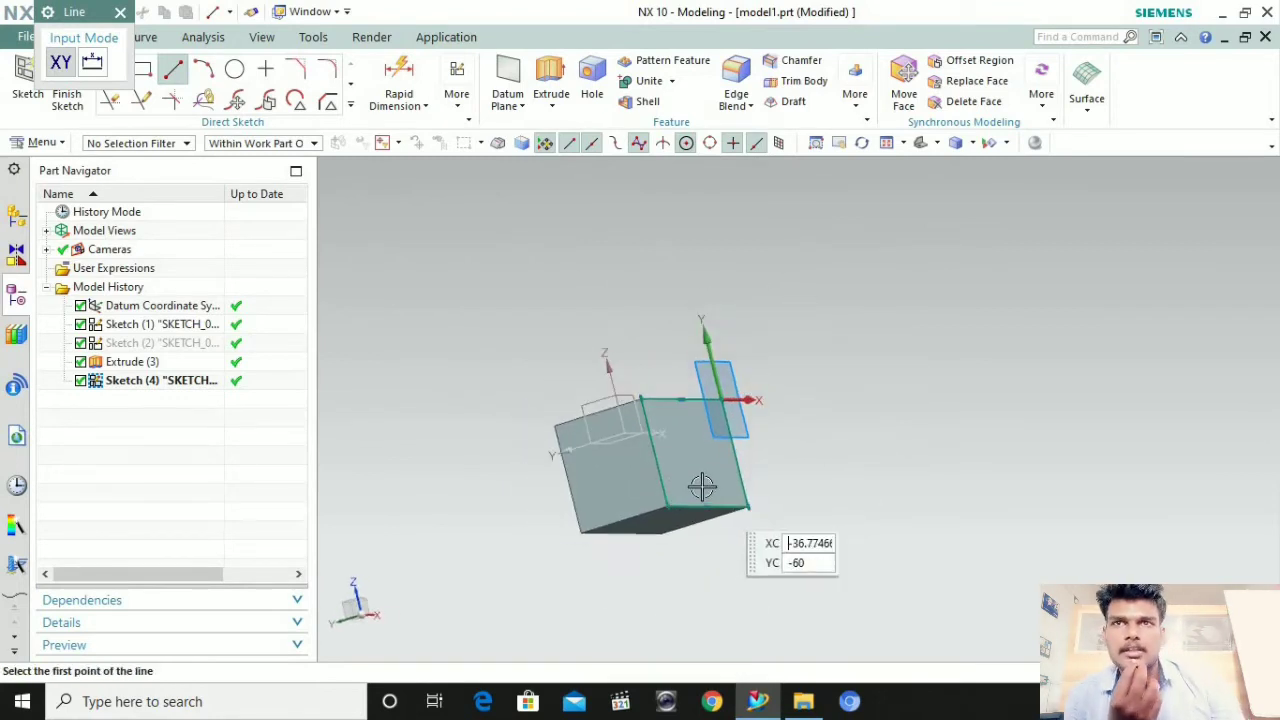
scroll(665, 450, "up", 3)
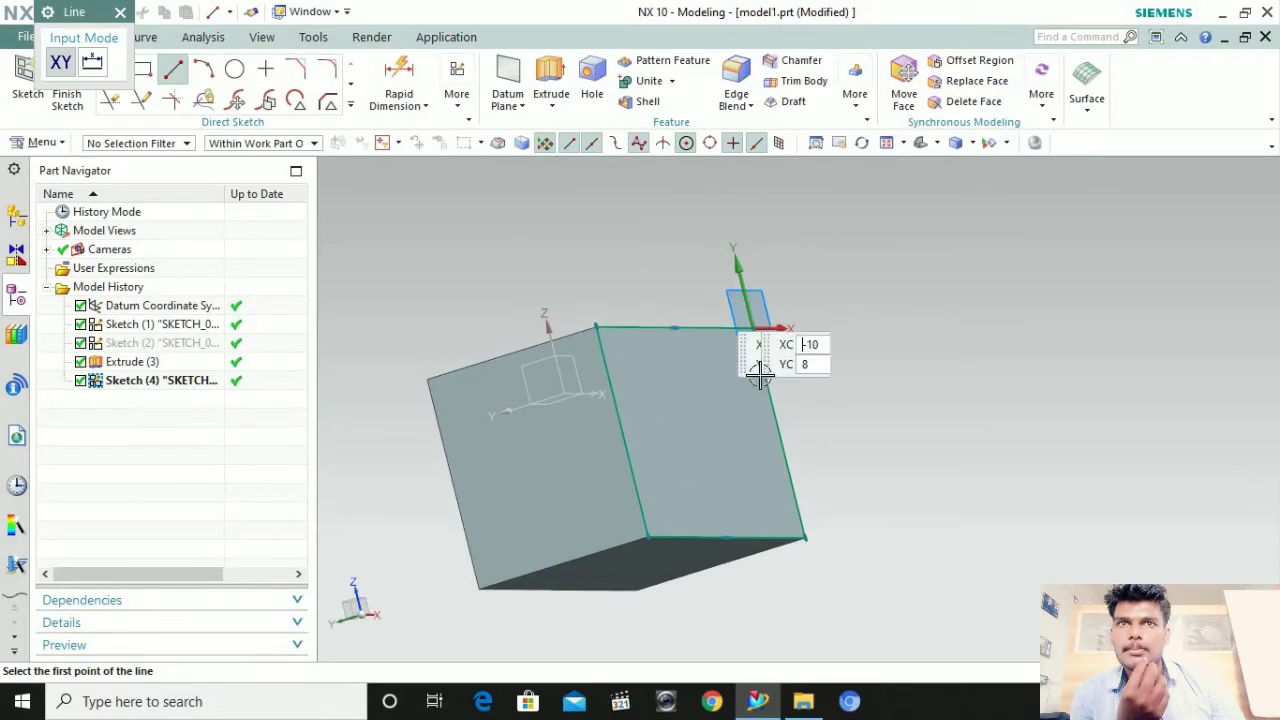
scroll(607, 432, "down", 2)
scroll(646, 523, "up", 3)
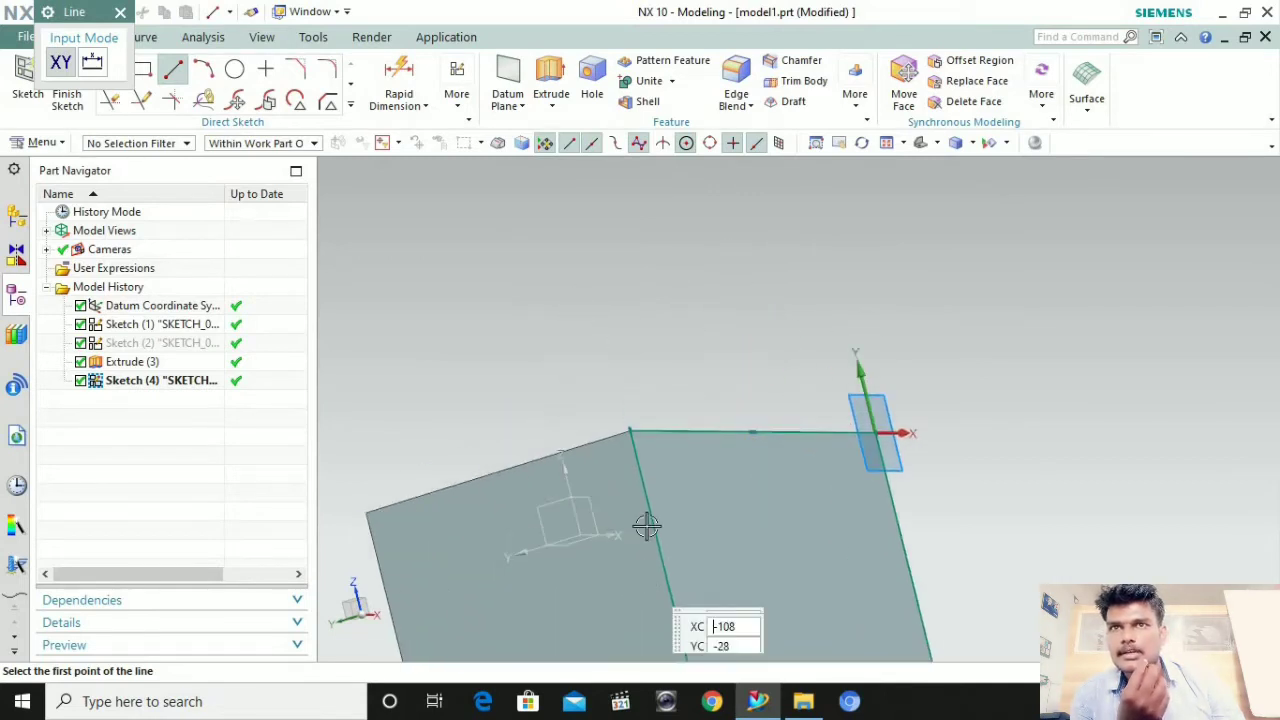
scroll(655, 550, "down", 4)
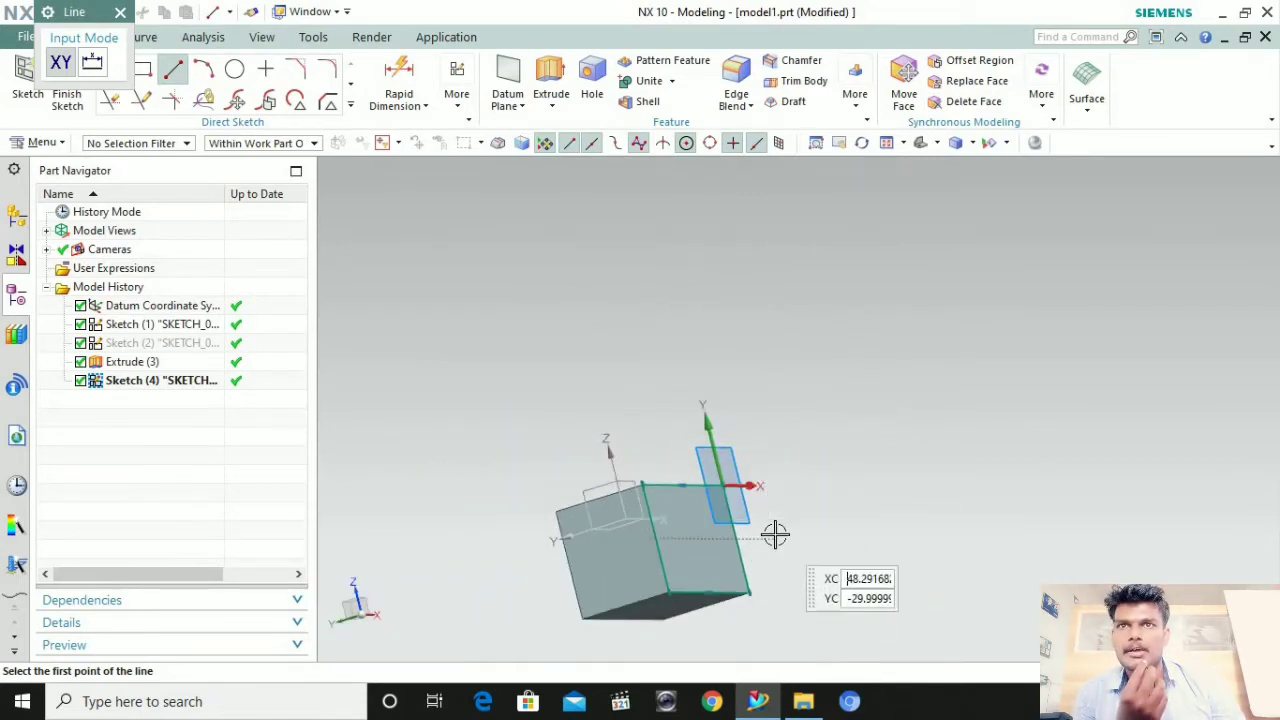
Orient the view to the front-face sketch and open it in the sketch task environment
middle_click_drag(774, 531, 674, 506)
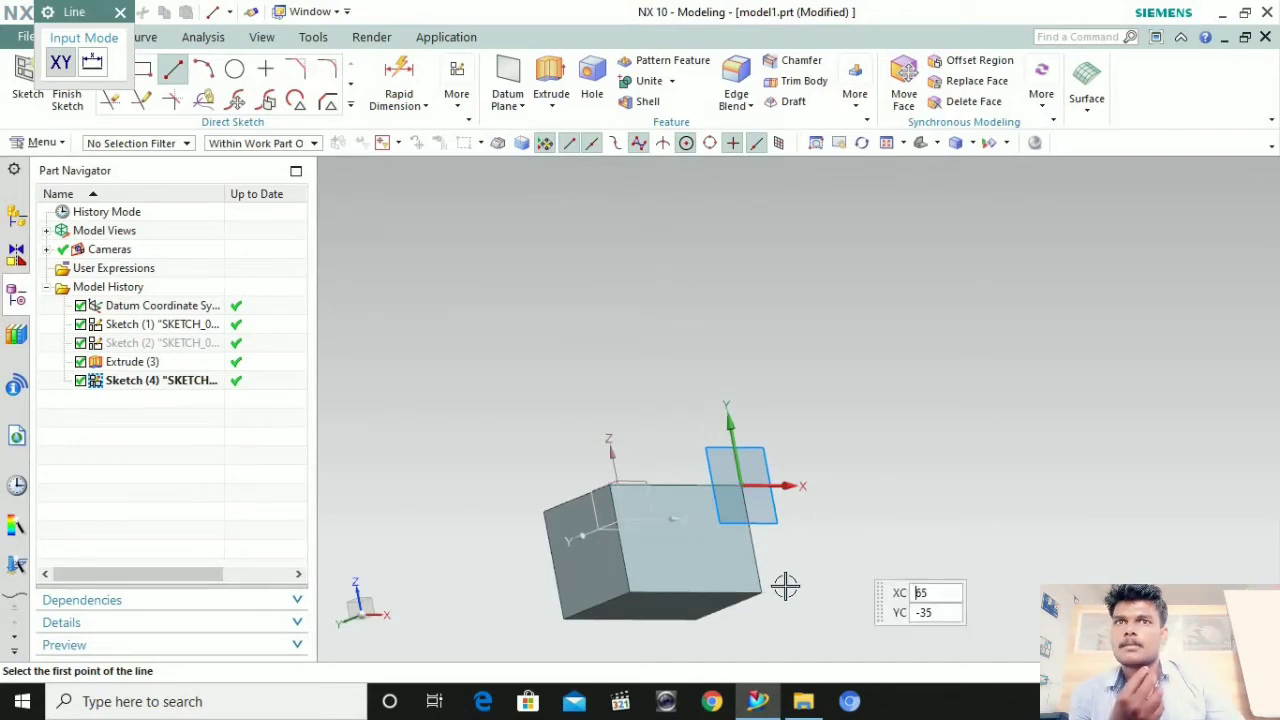
right_click(777, 485)
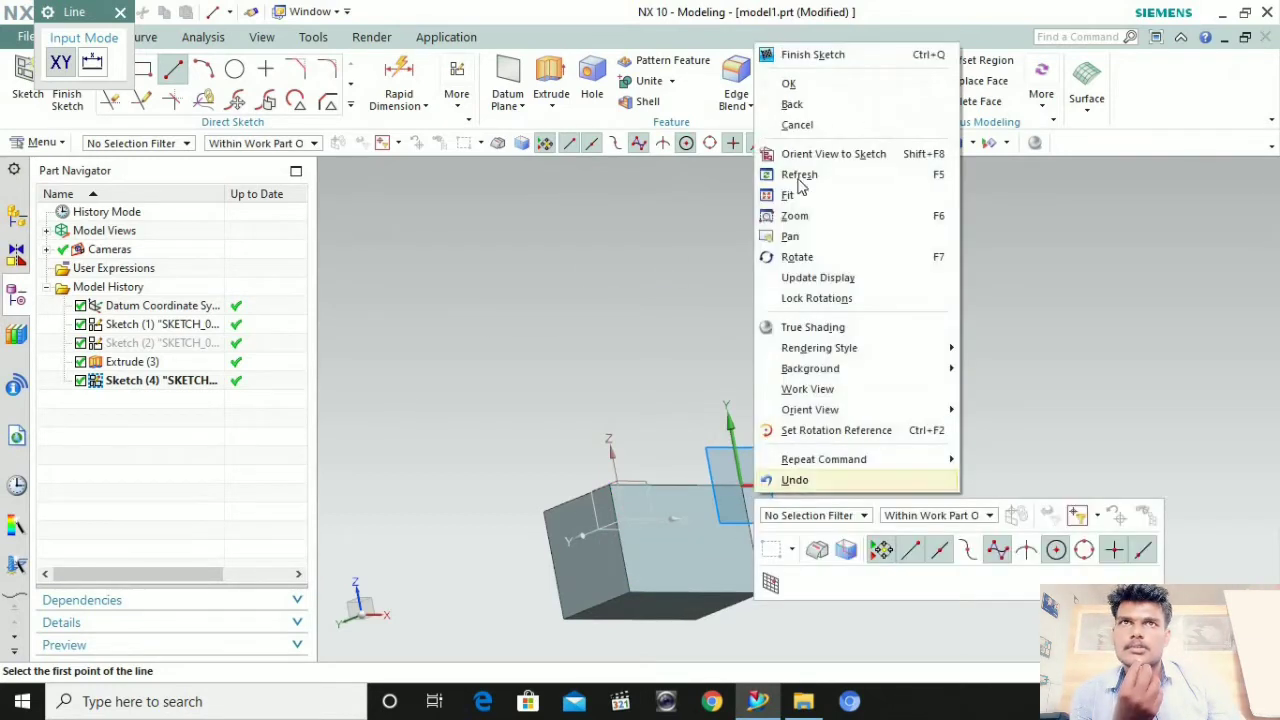
left_click(851, 162)
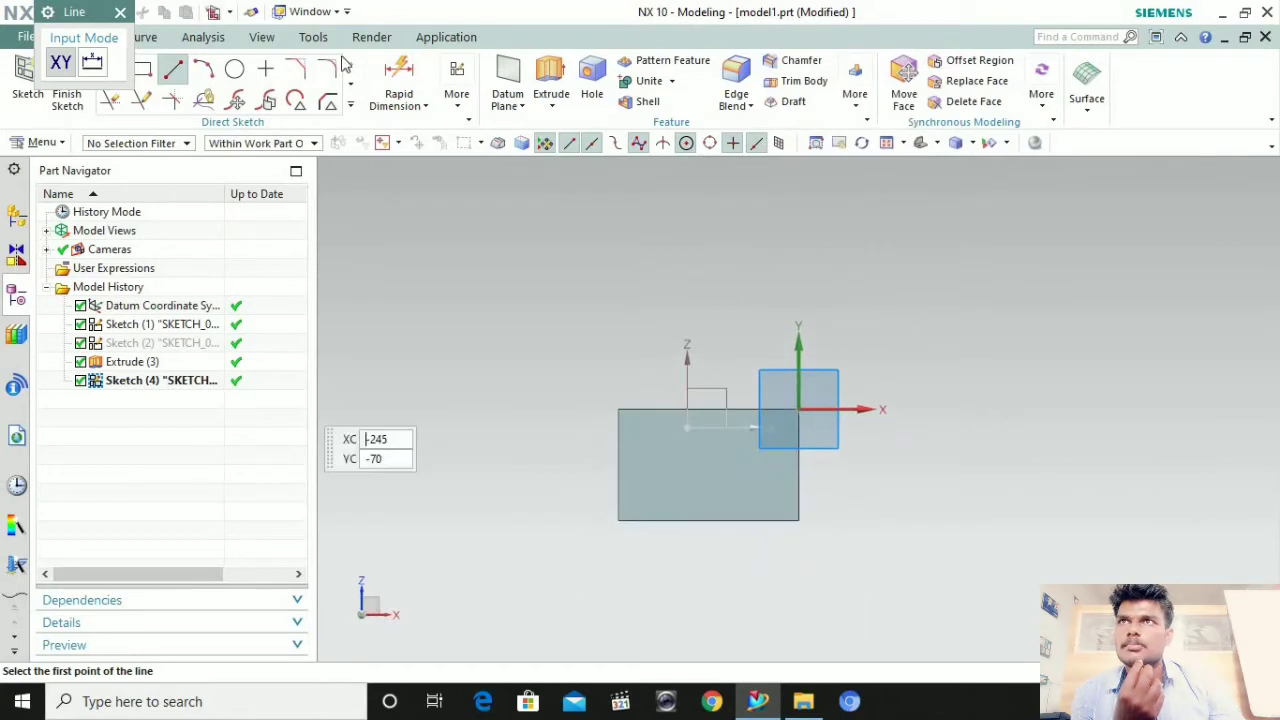
left_click(457, 82)
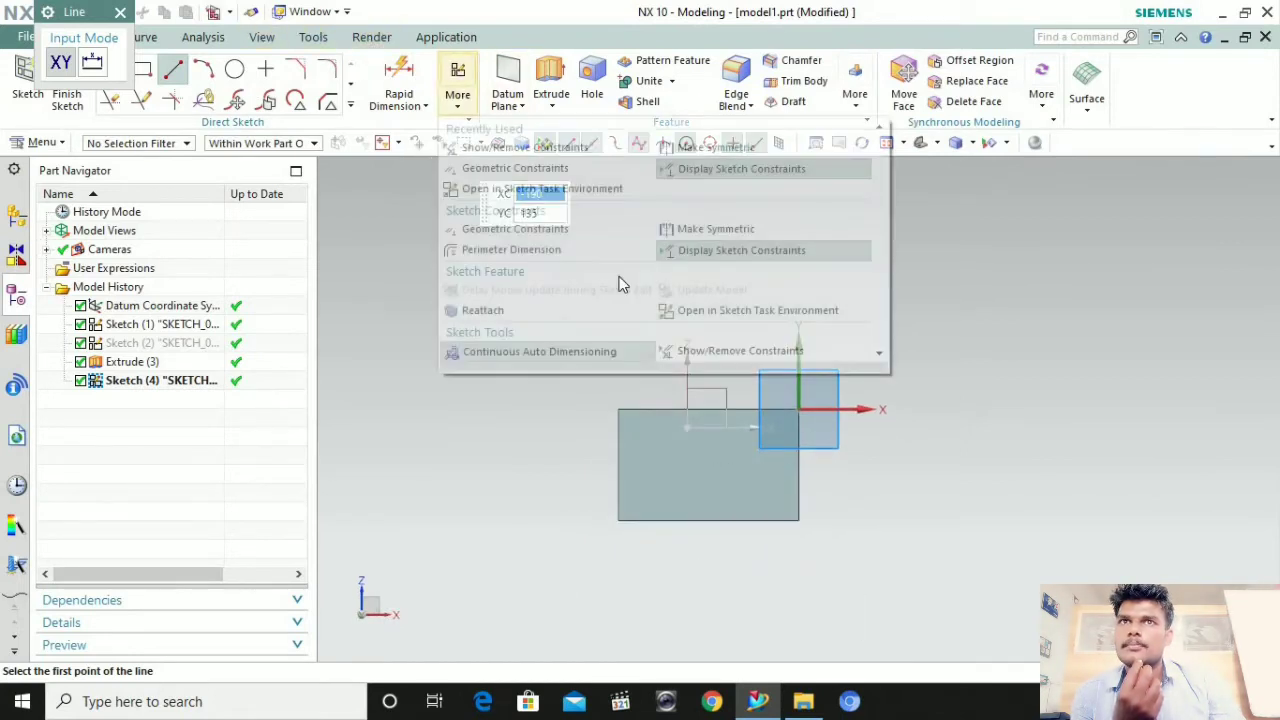
left_click(770, 311)
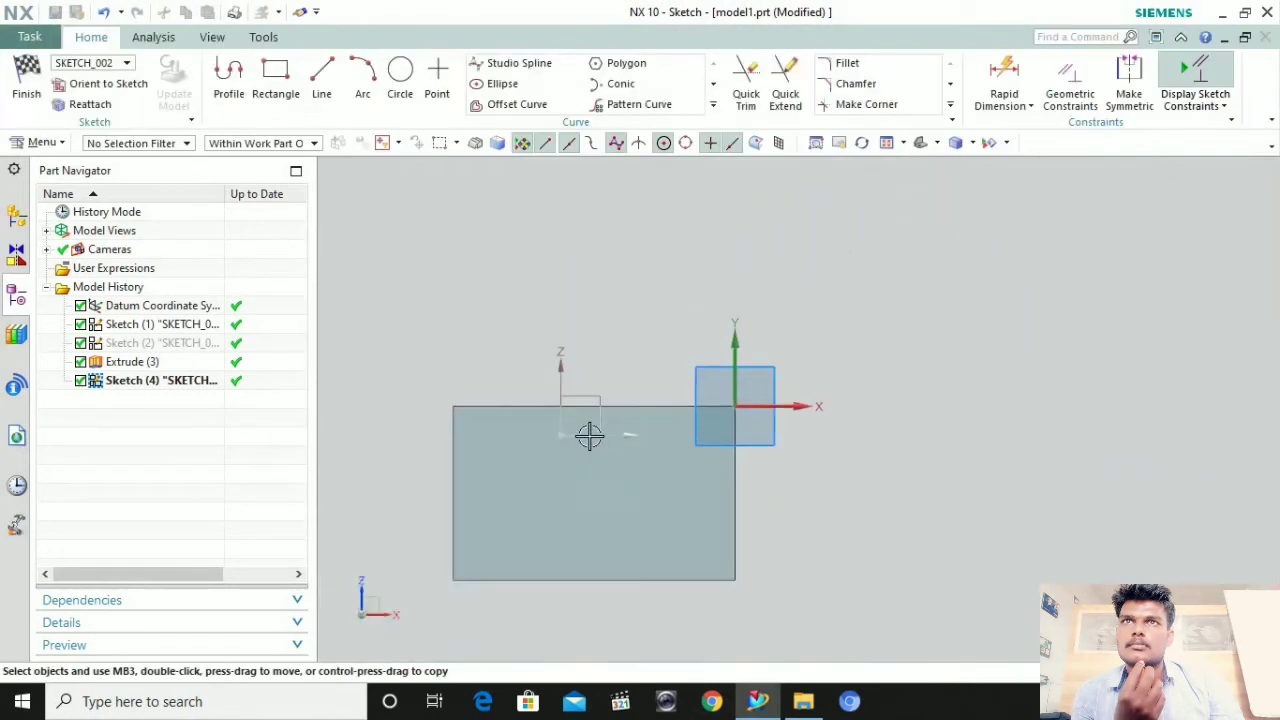
Project the four edges of the block's front face into the sketch and finish the sketch
left_click(713, 104)
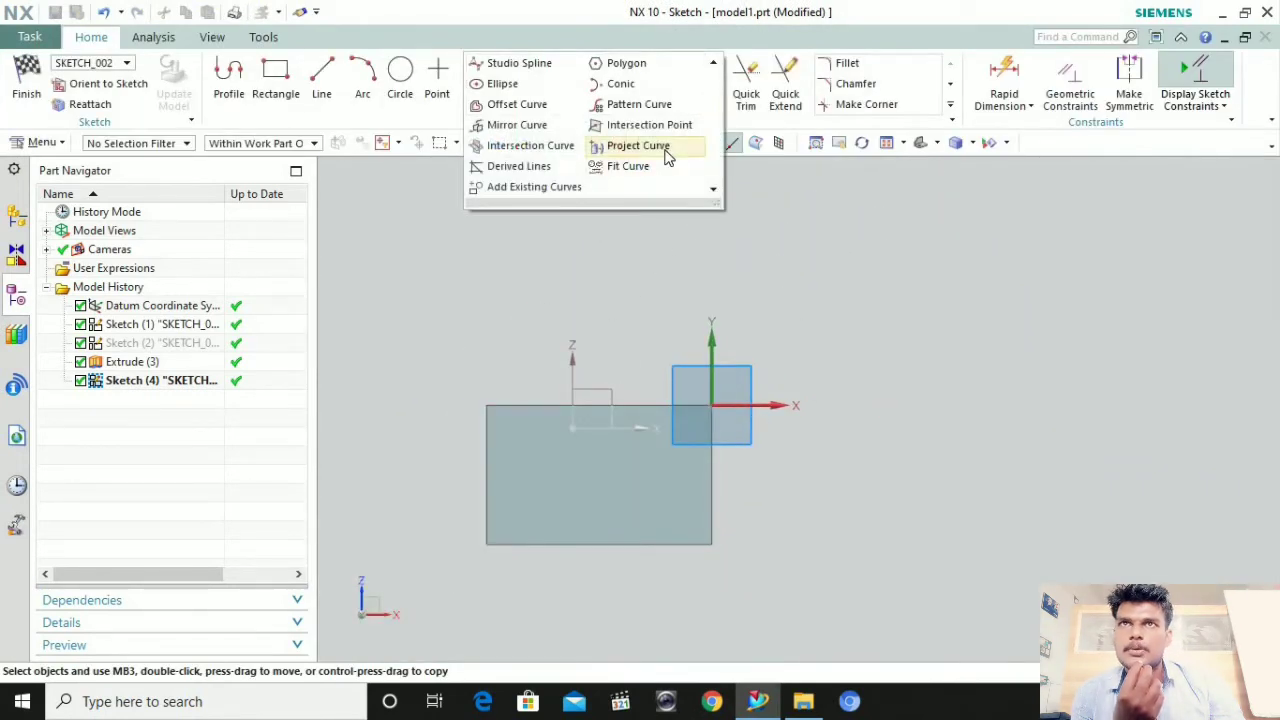
left_click(665, 150)
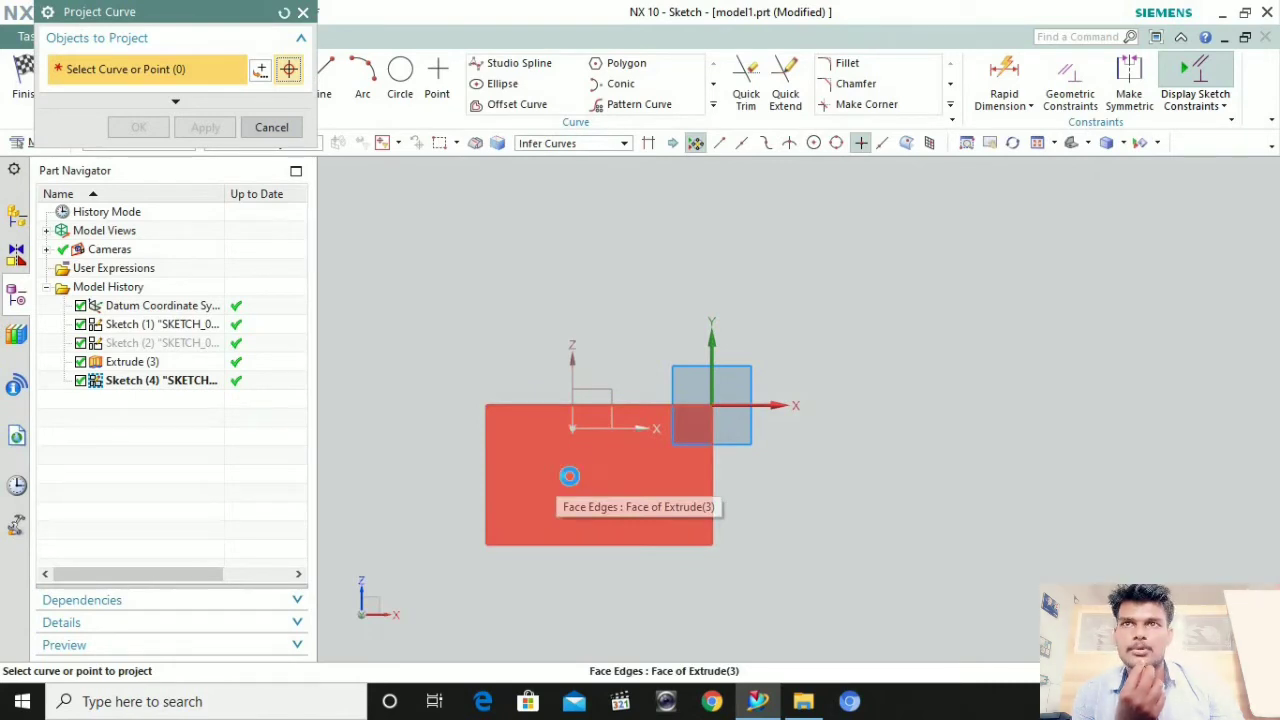
left_click(569, 476)
left_click(689, 489)
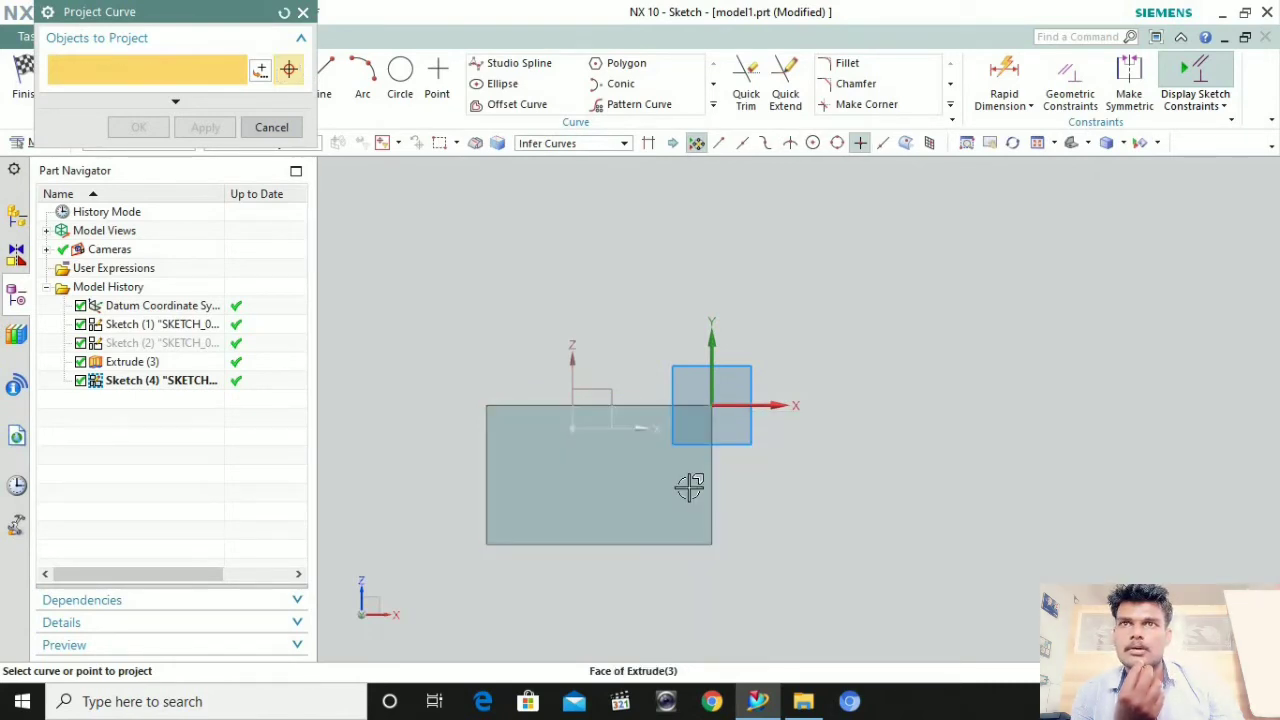
left_click(148, 130)
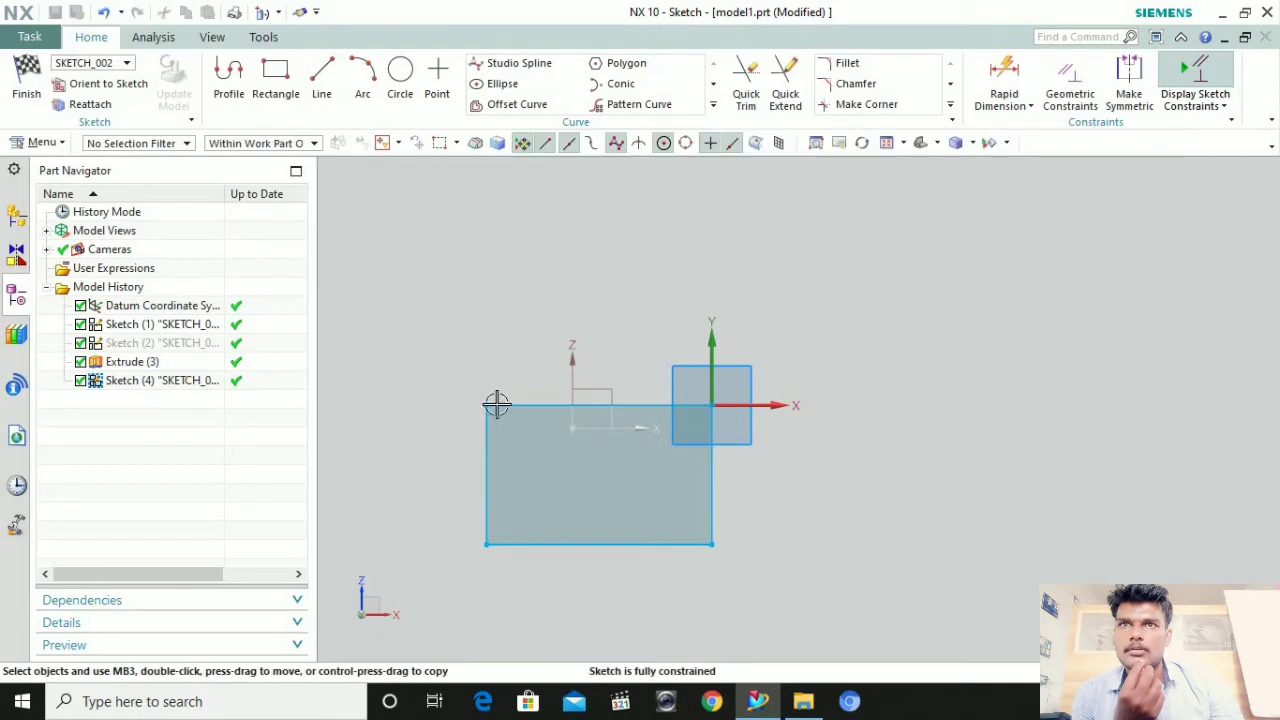
middle_click_drag(720, 597, 506, 420)
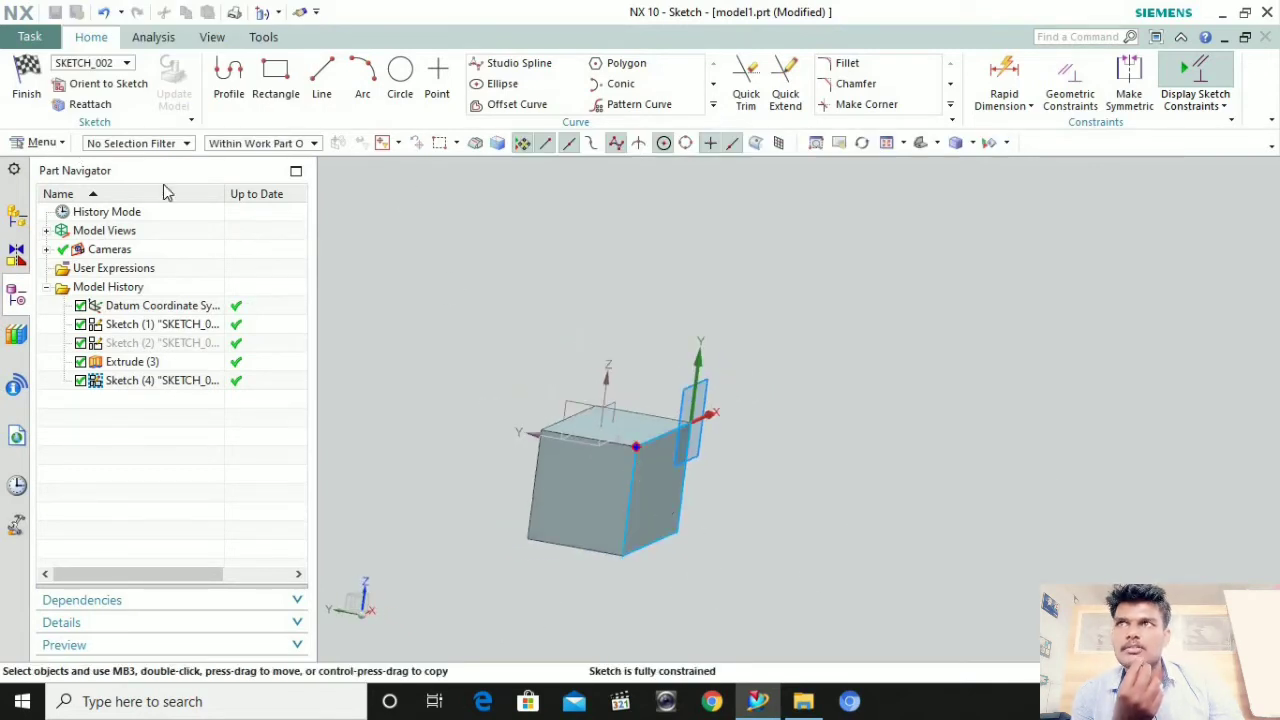
left_click(26, 80)
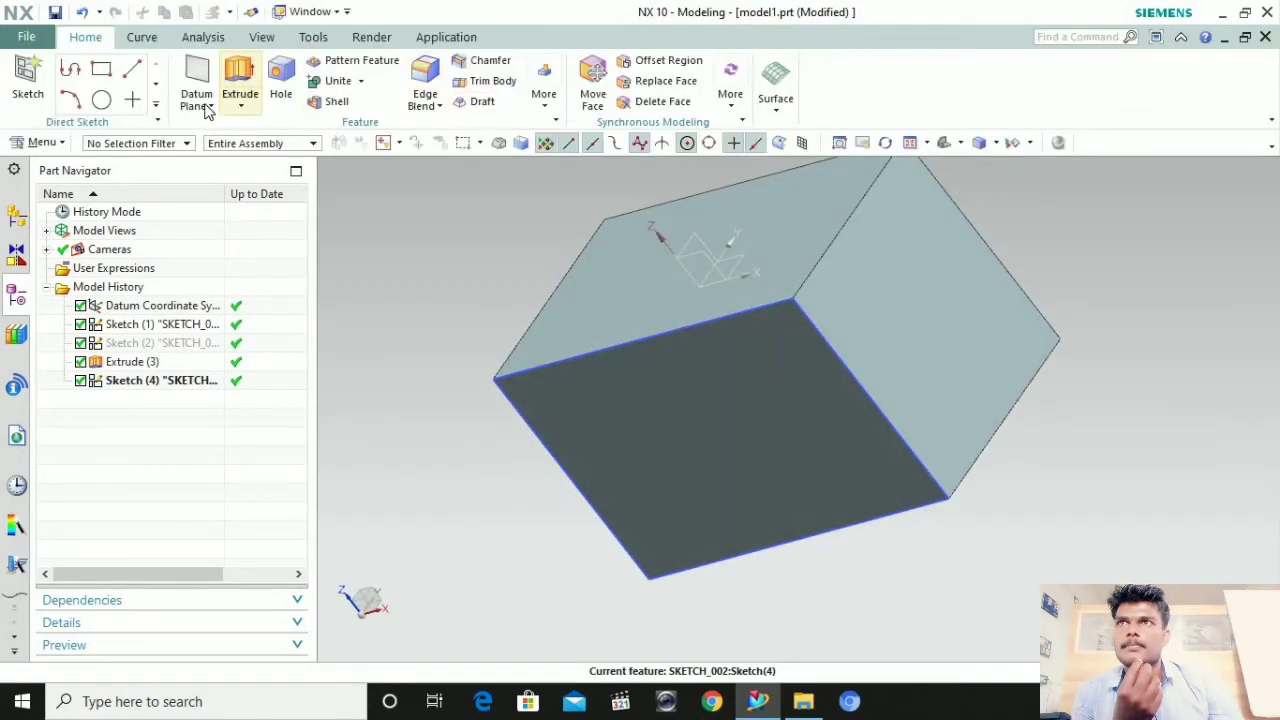
Extrude the projected outline as a Subtract cut into the block, from 0 to -12 mm
left_click(236, 100)
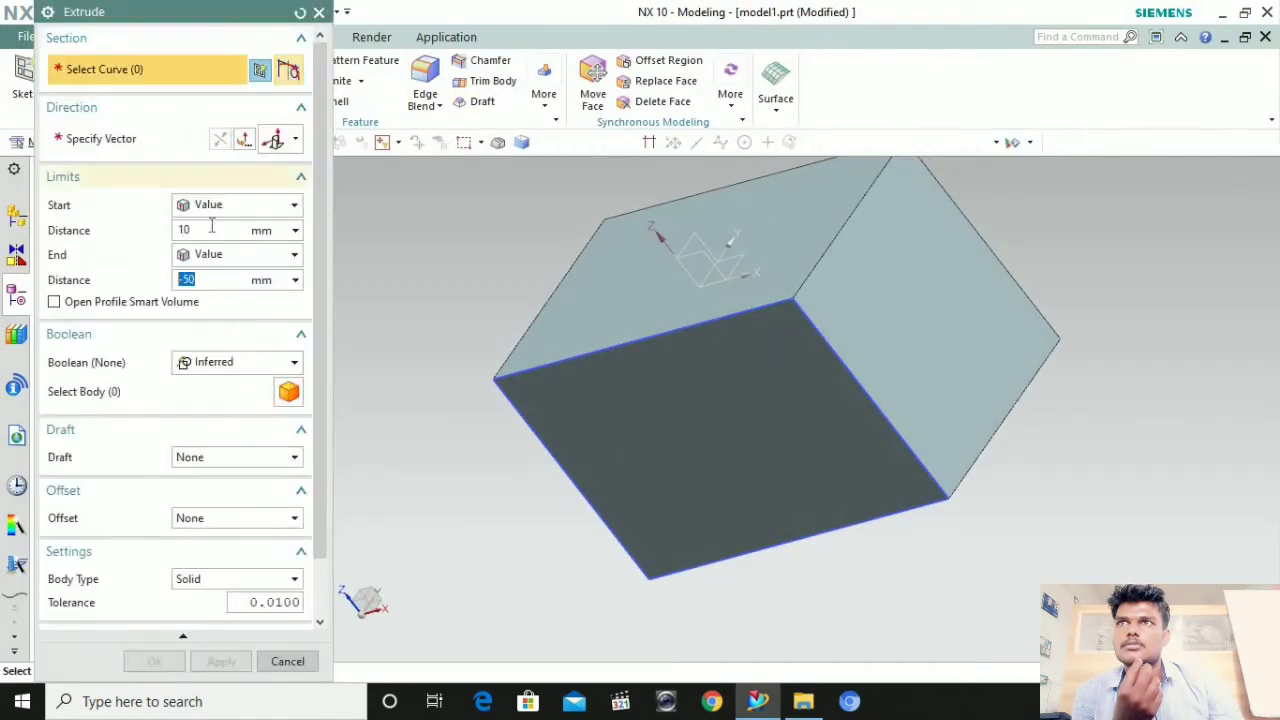
left_click(257, 283)
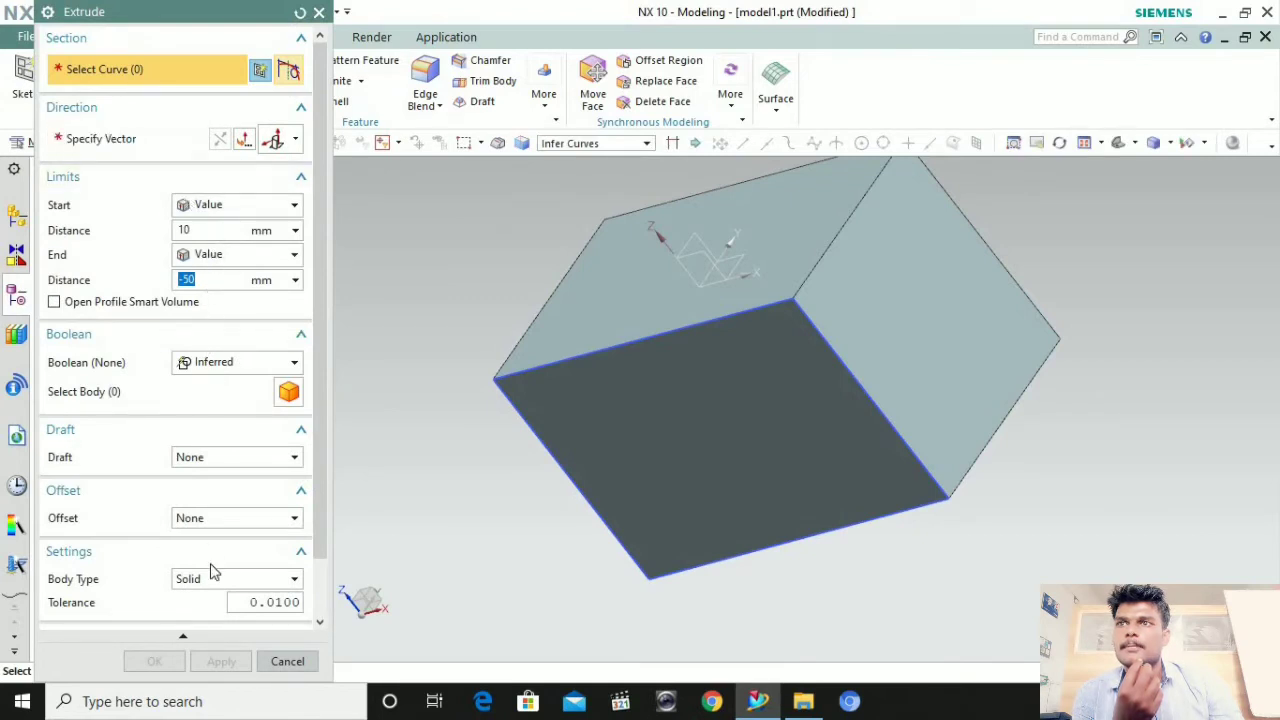
left_click(669, 332)
middle_click_drag(684, 450, 640, 448)
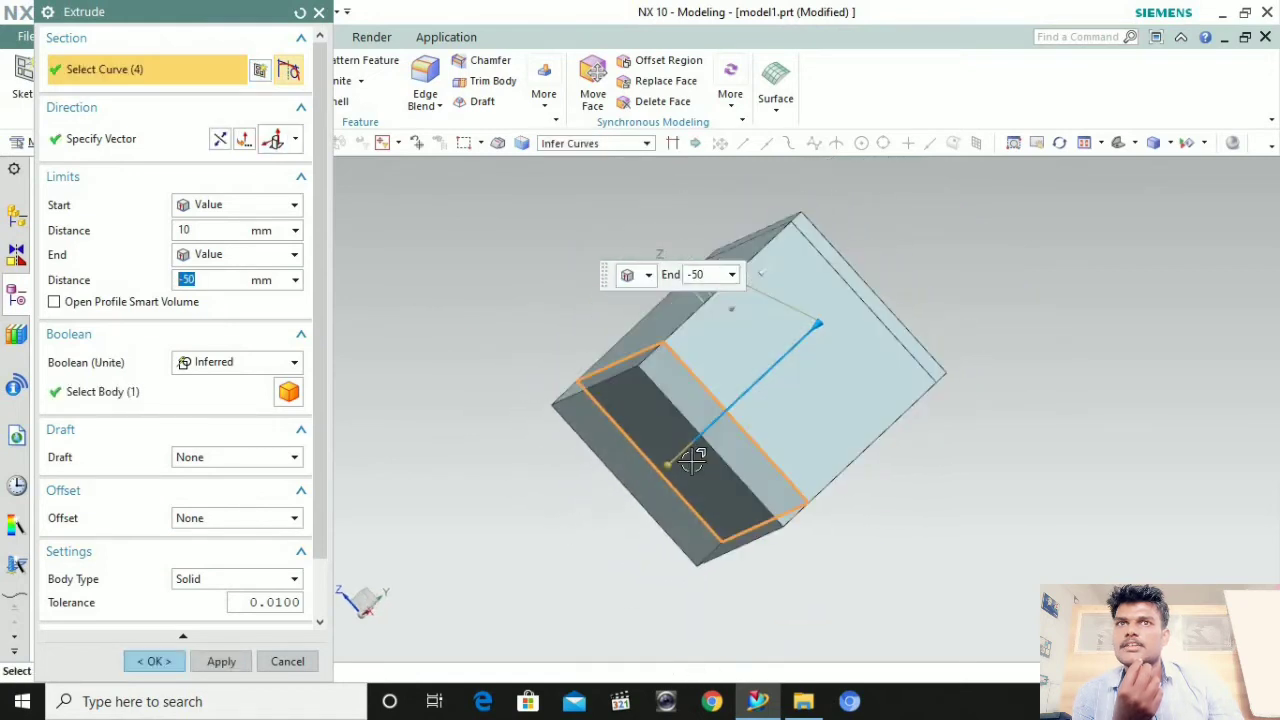
left_click(290, 367)
left_click(237, 426)
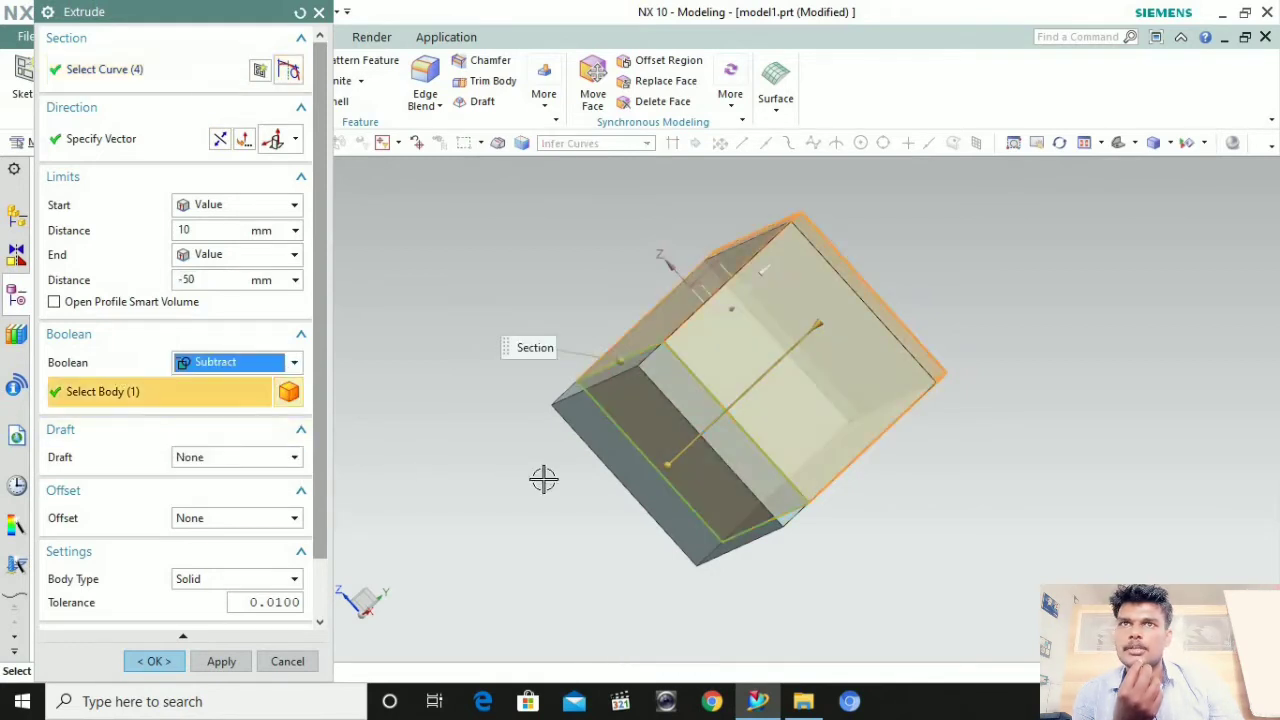
middle_click_drag(590, 497, 800, 318)
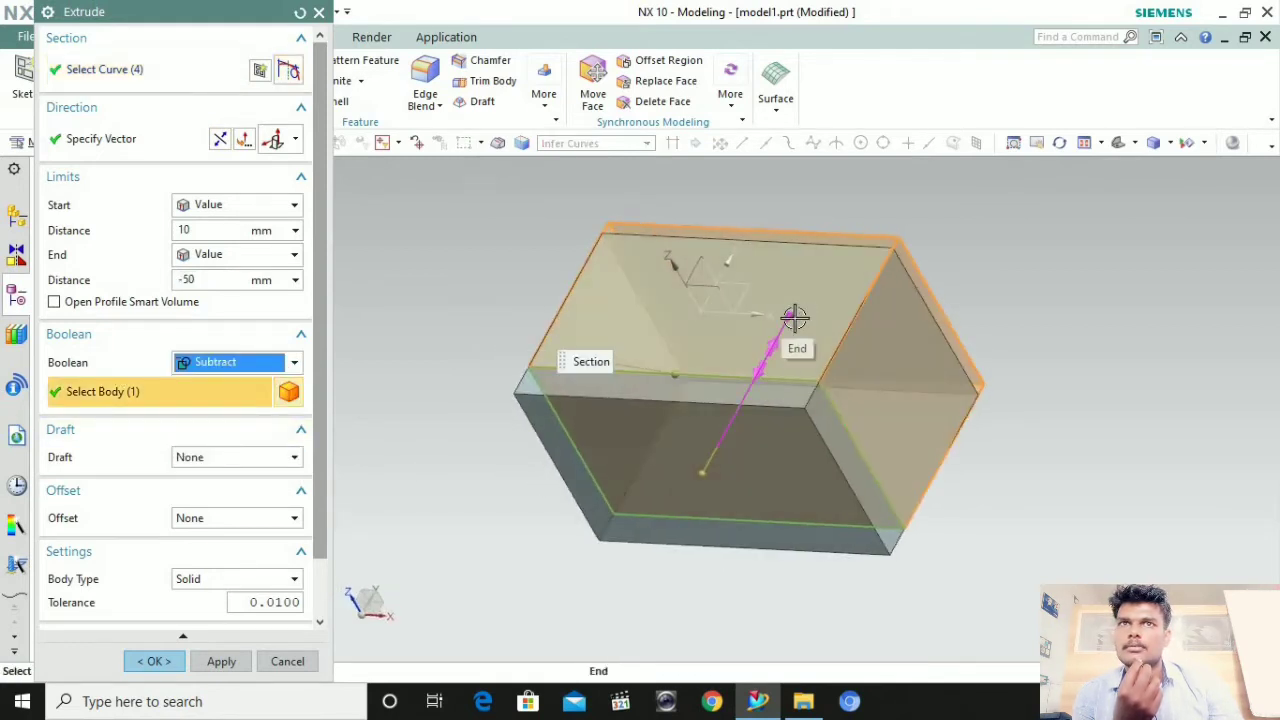
left_click_drag(795, 317, 716, 446)
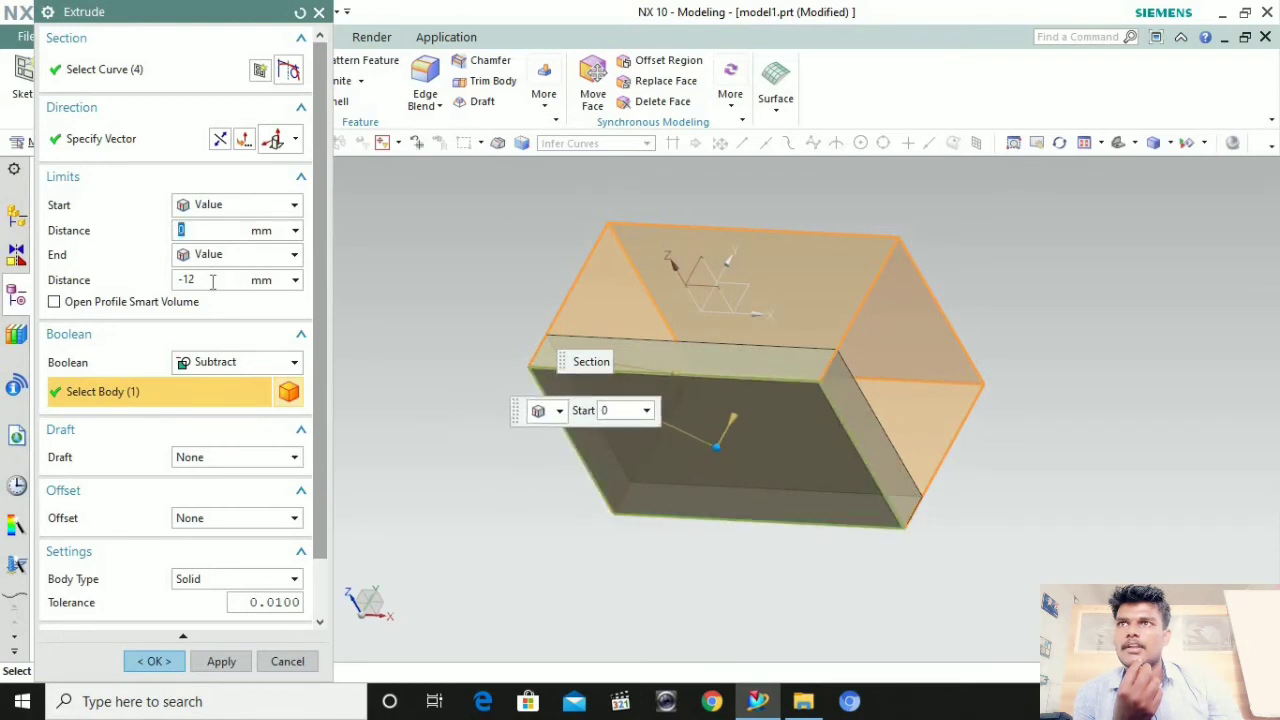
left_click(155, 662)
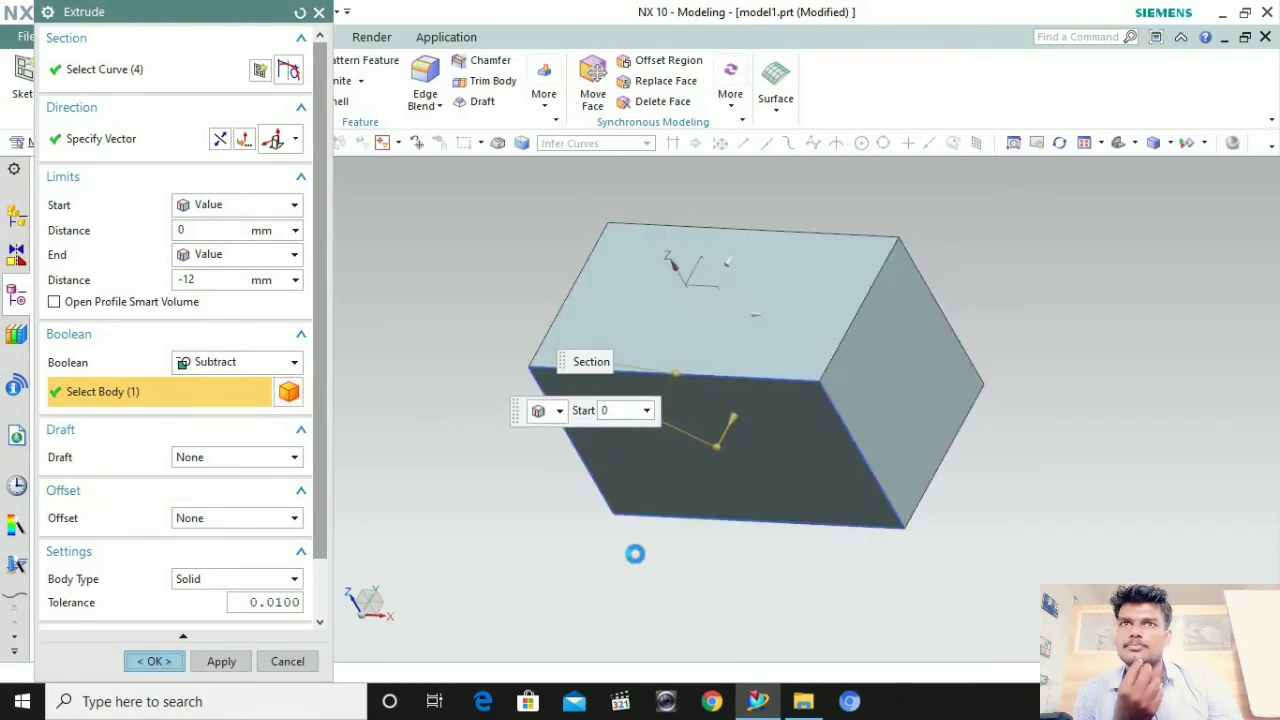
Hide the projected outline sketch that floats in front of the block's cut face
middle_click_drag(640, 546, 734, 463)
scroll(736, 470, "down", 4)
middle_click_drag(825, 459, 765, 490)
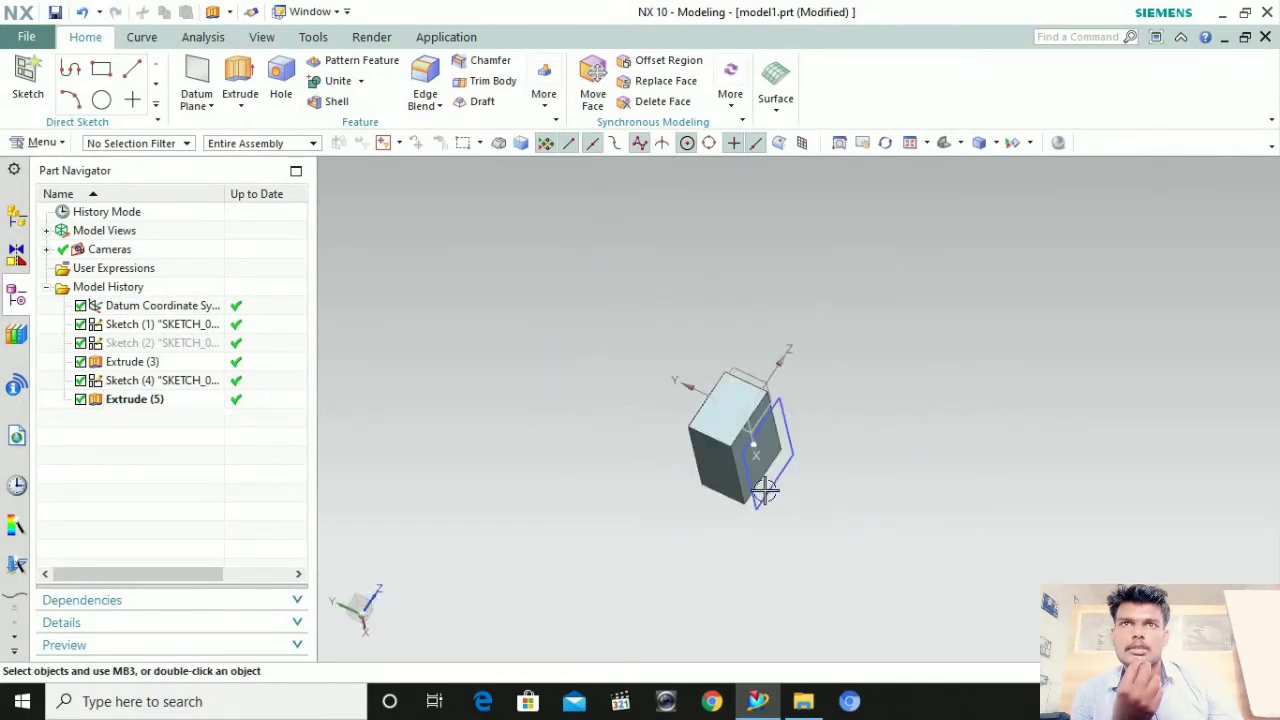
scroll(764, 490, "up", 5)
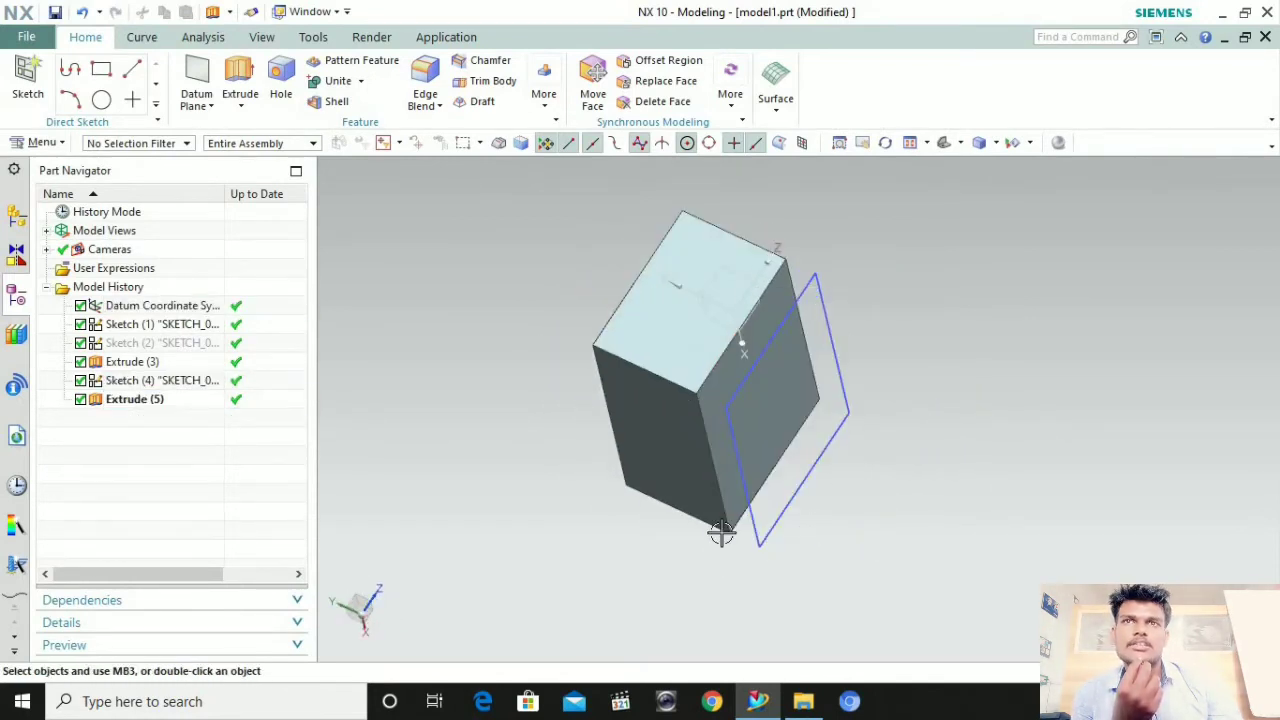
scroll(694, 390, "down", 4)
scroll(694, 400, "up", 2)
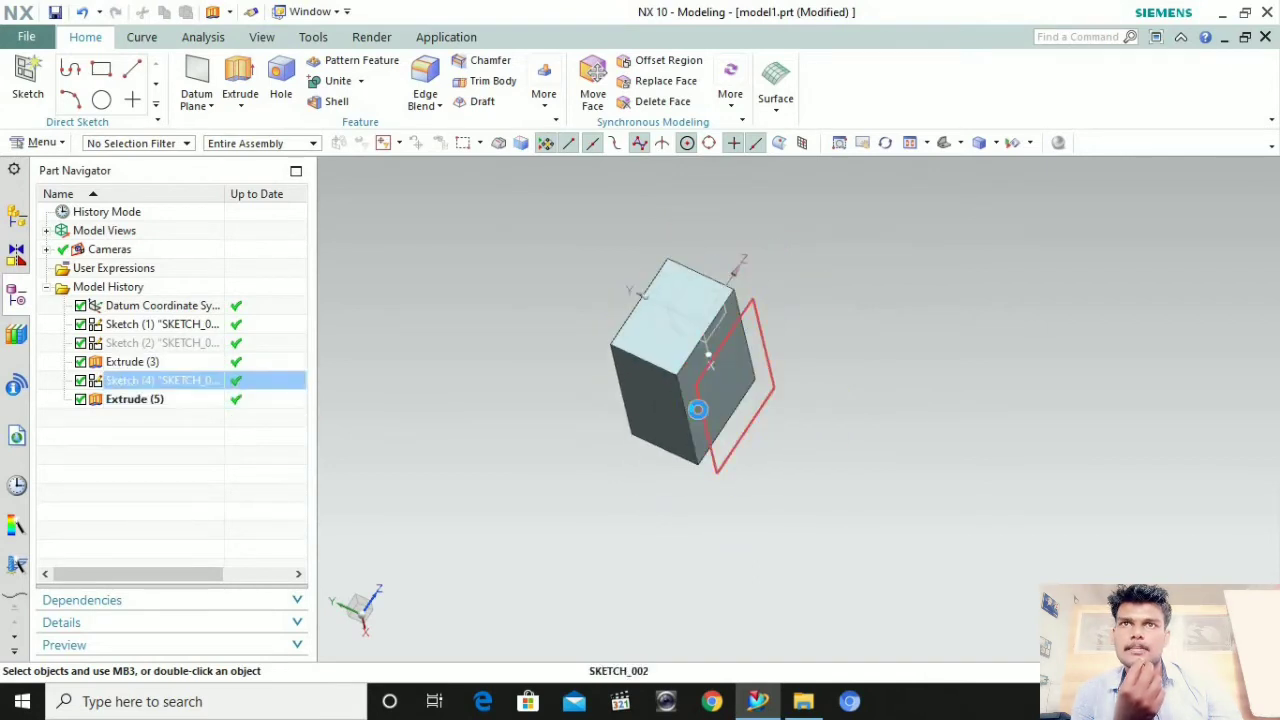
right_click(702, 455)
left_click(738, 43)
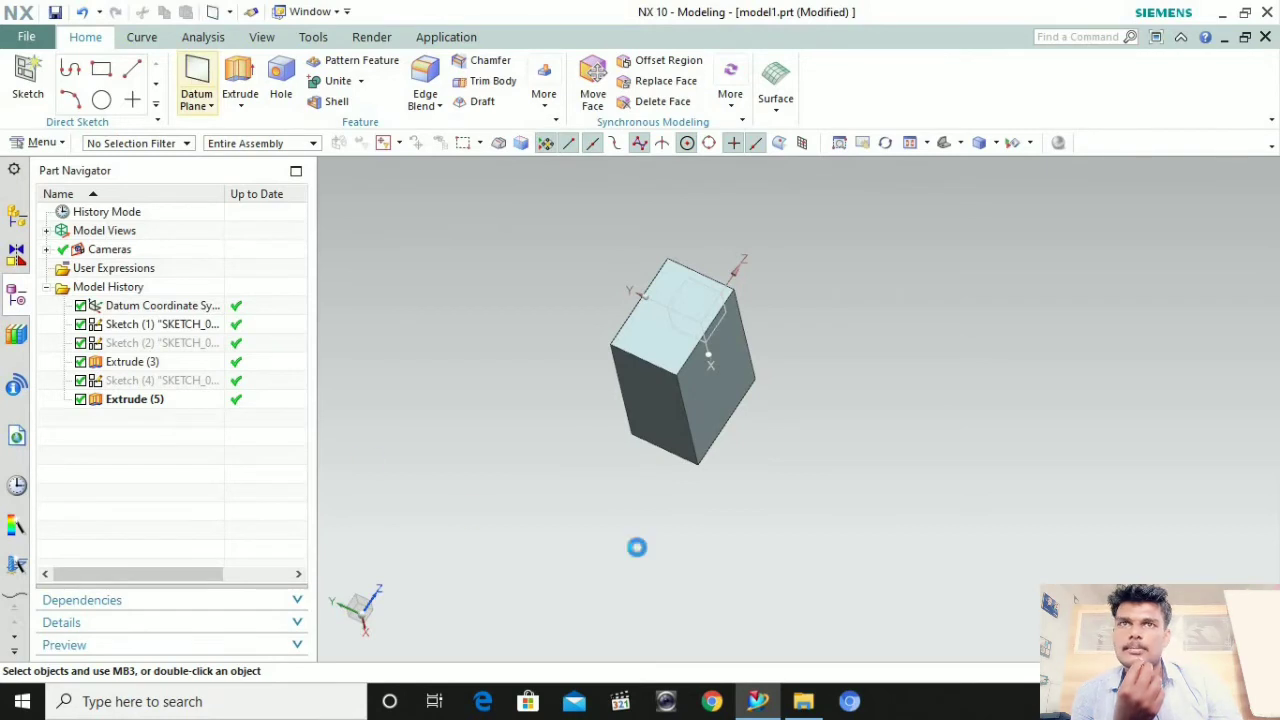
Create a datum plane offset 35 mm outward from the block's cut face
left_click(735, 395)
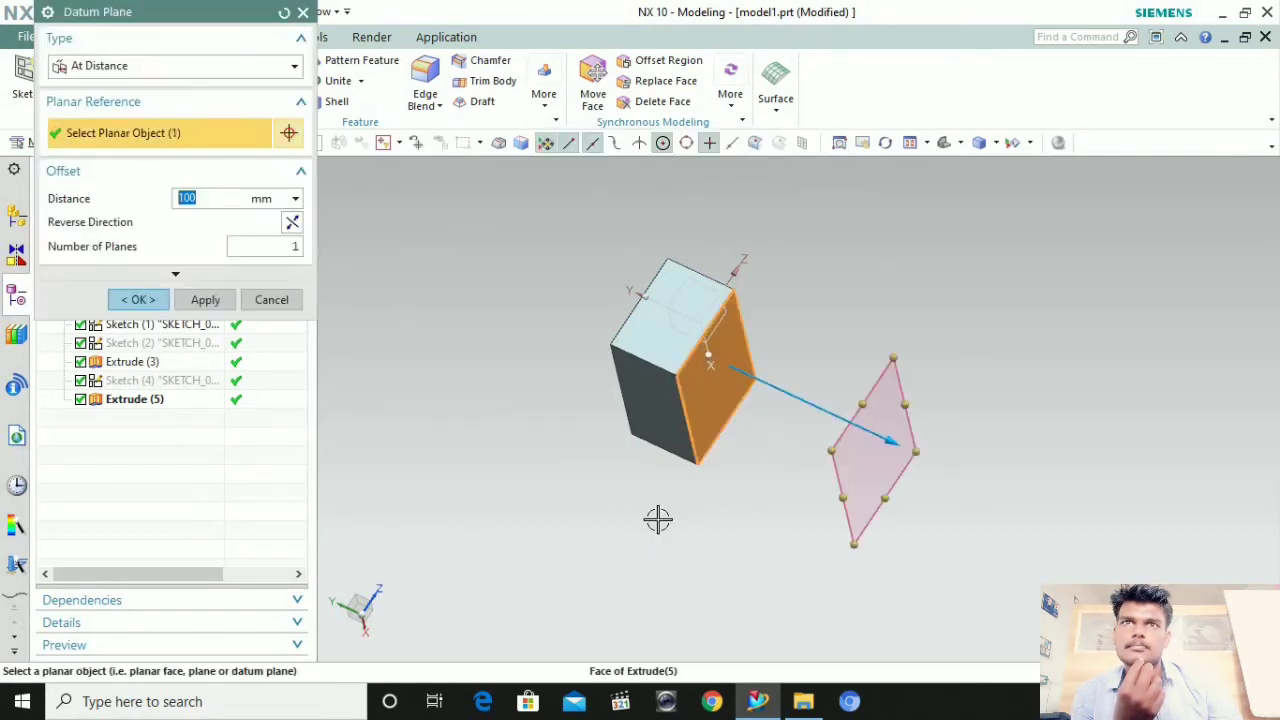
left_click_drag(885, 432, 763, 434)
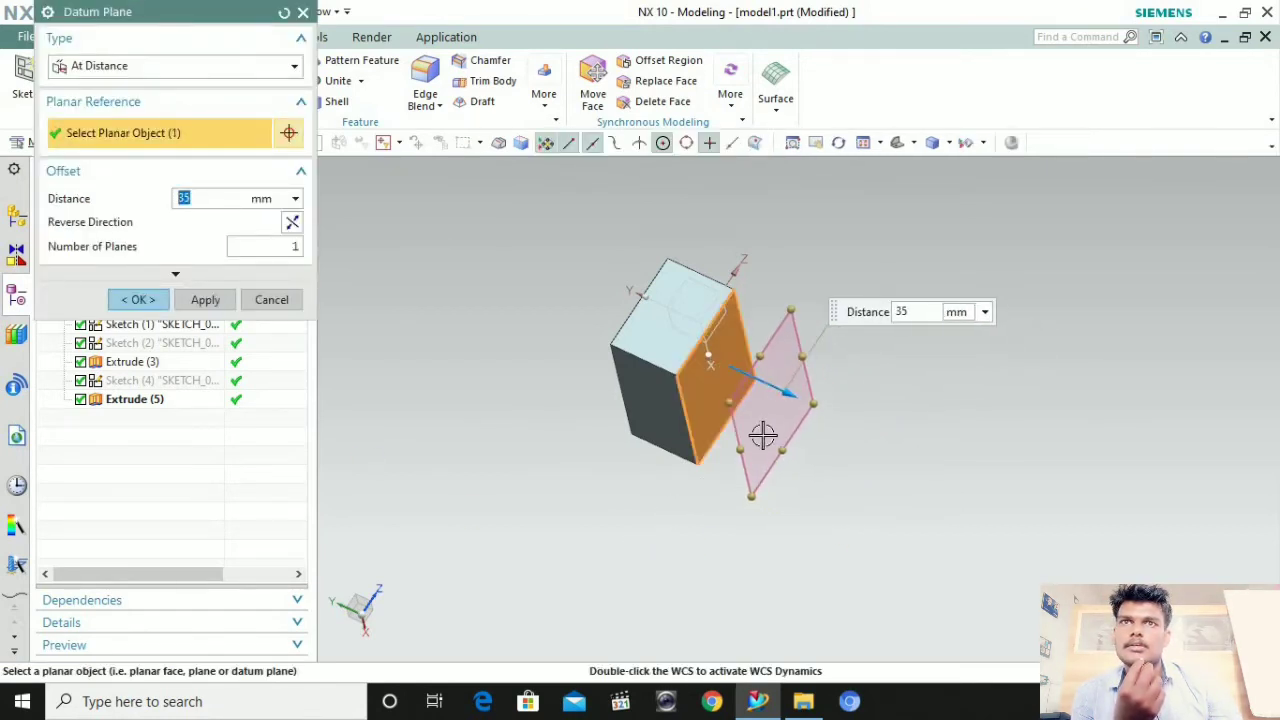
left_click(150, 302)
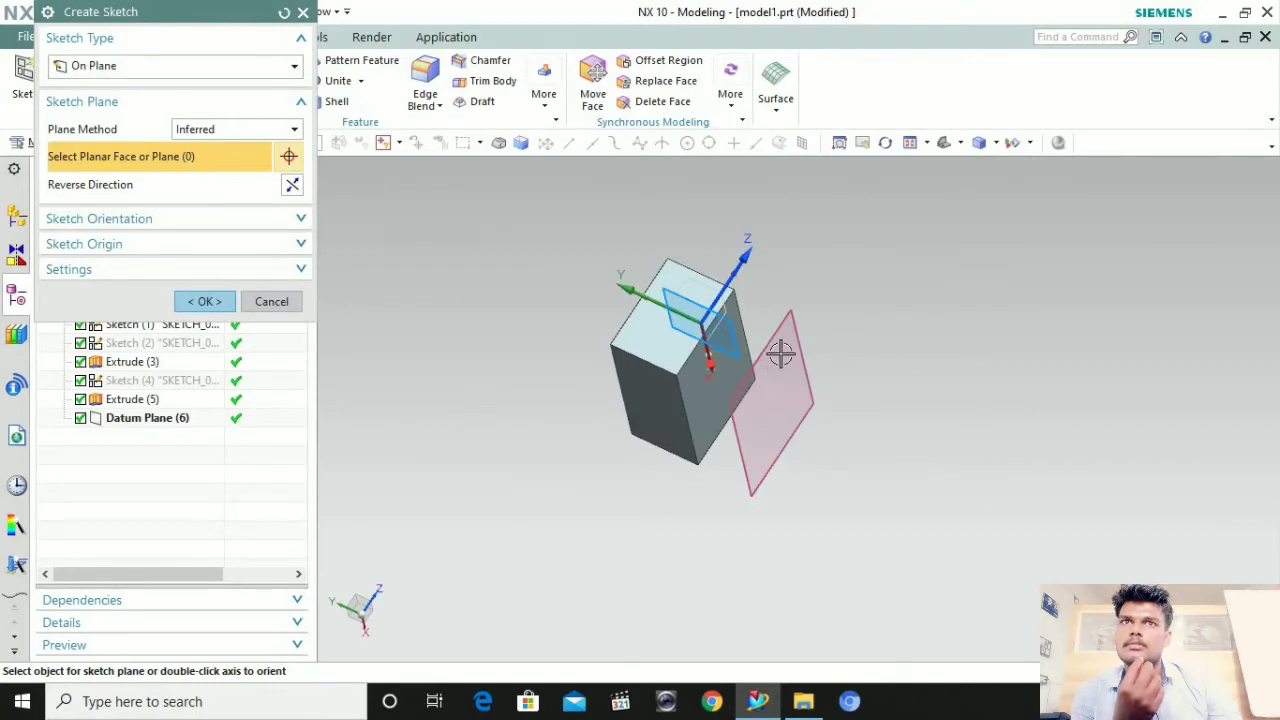
Create a direct sketch on the offset datum plane and open it in the sketch task environment
left_click(651, 457)
left_click(203, 301)
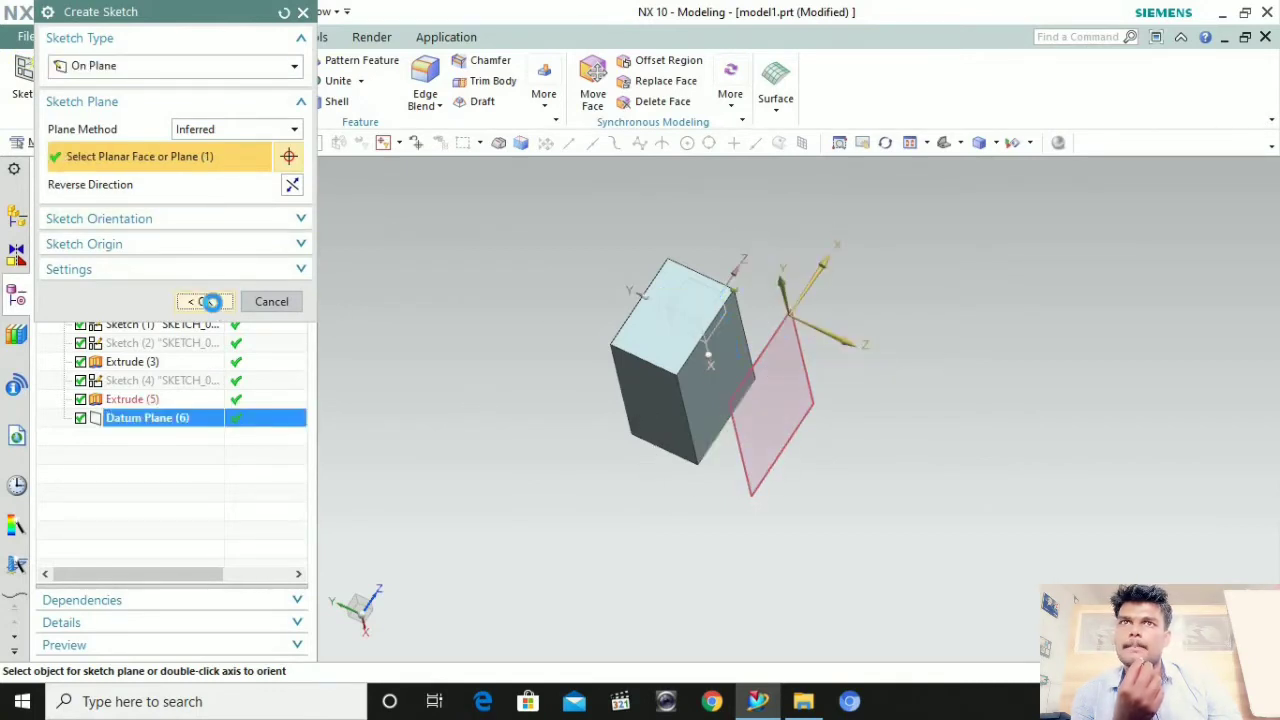
scroll(765, 598, "up", 5)
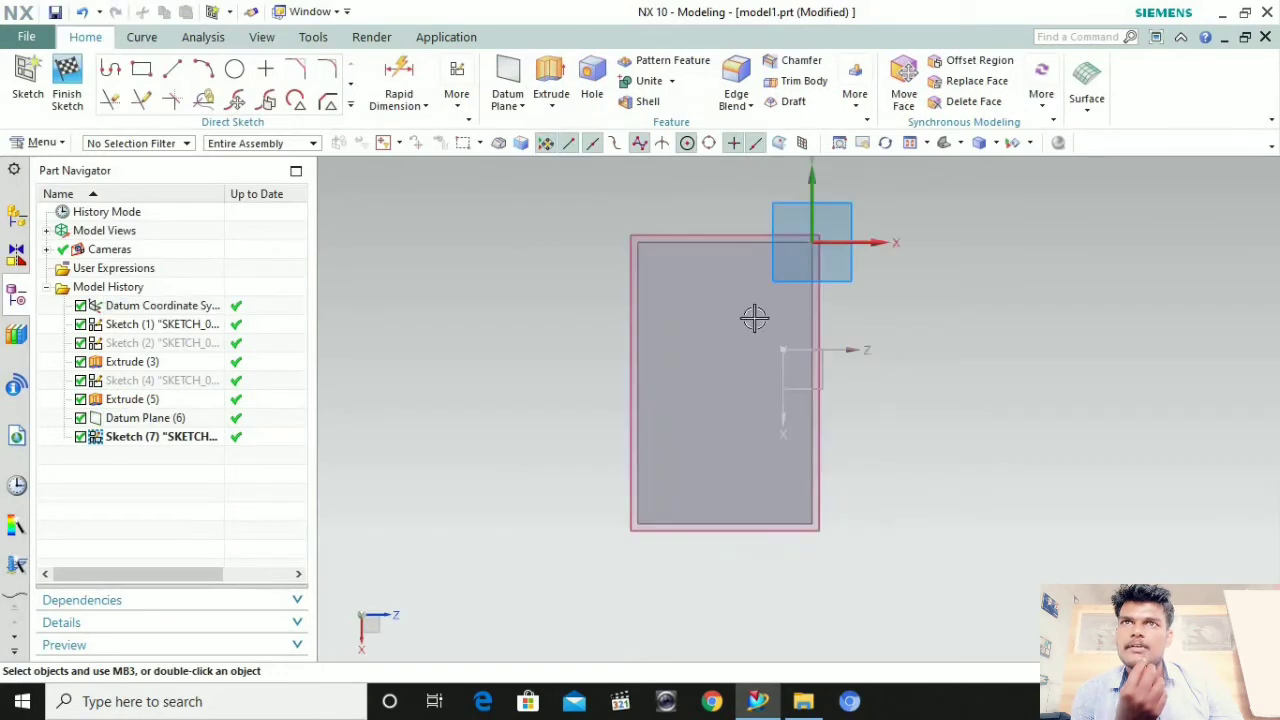
left_click(172, 76)
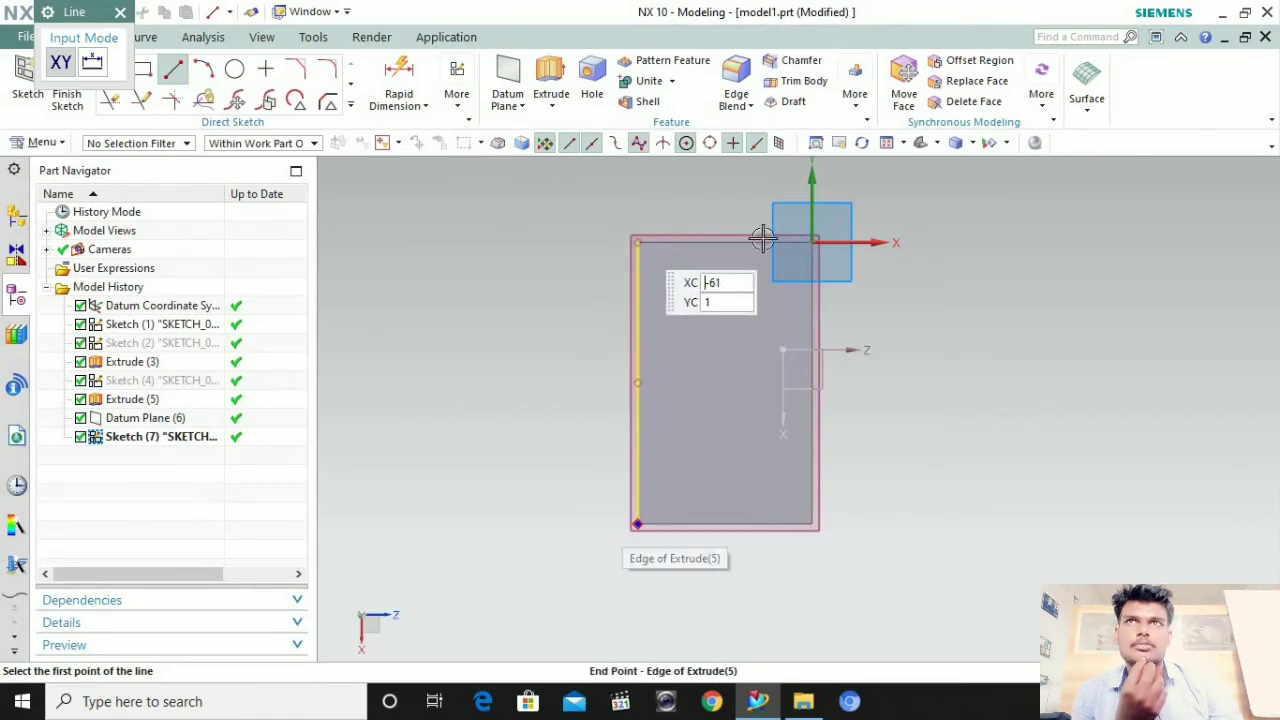
left_click(457, 96)
left_click(800, 305)
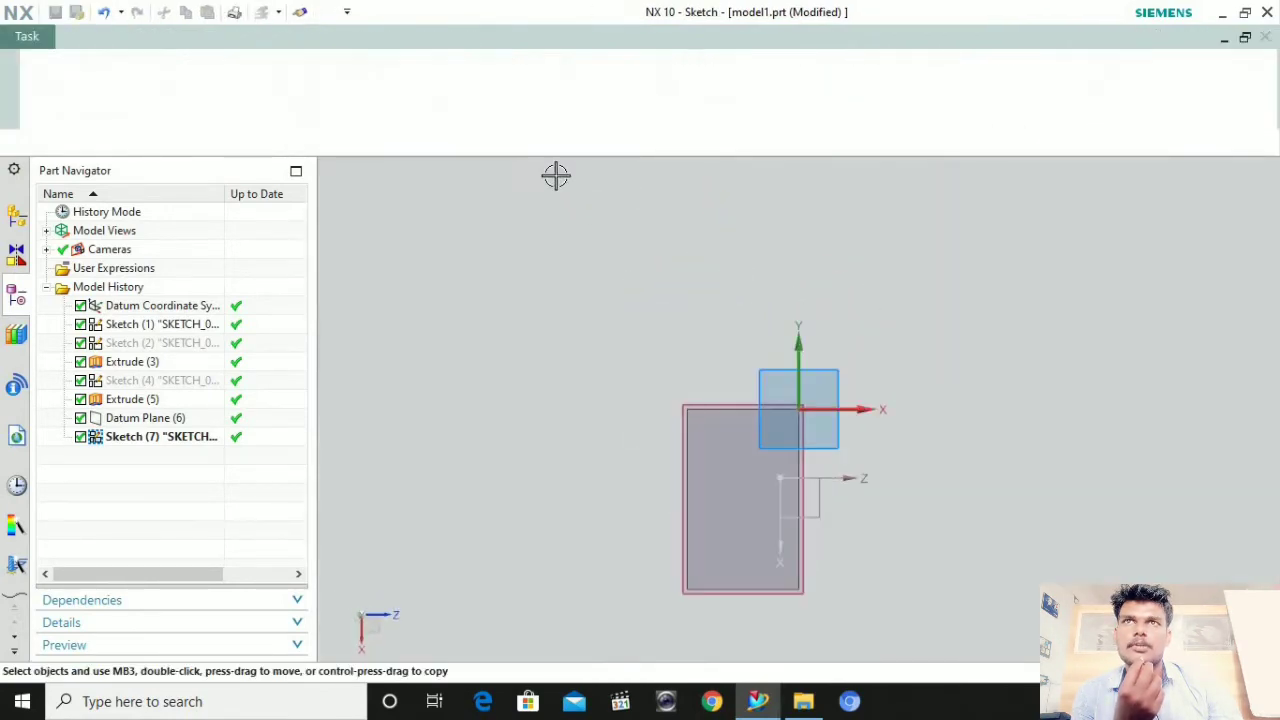
Project the four edges of the block's cut face onto the datum plane's sketch
left_click(713, 107)
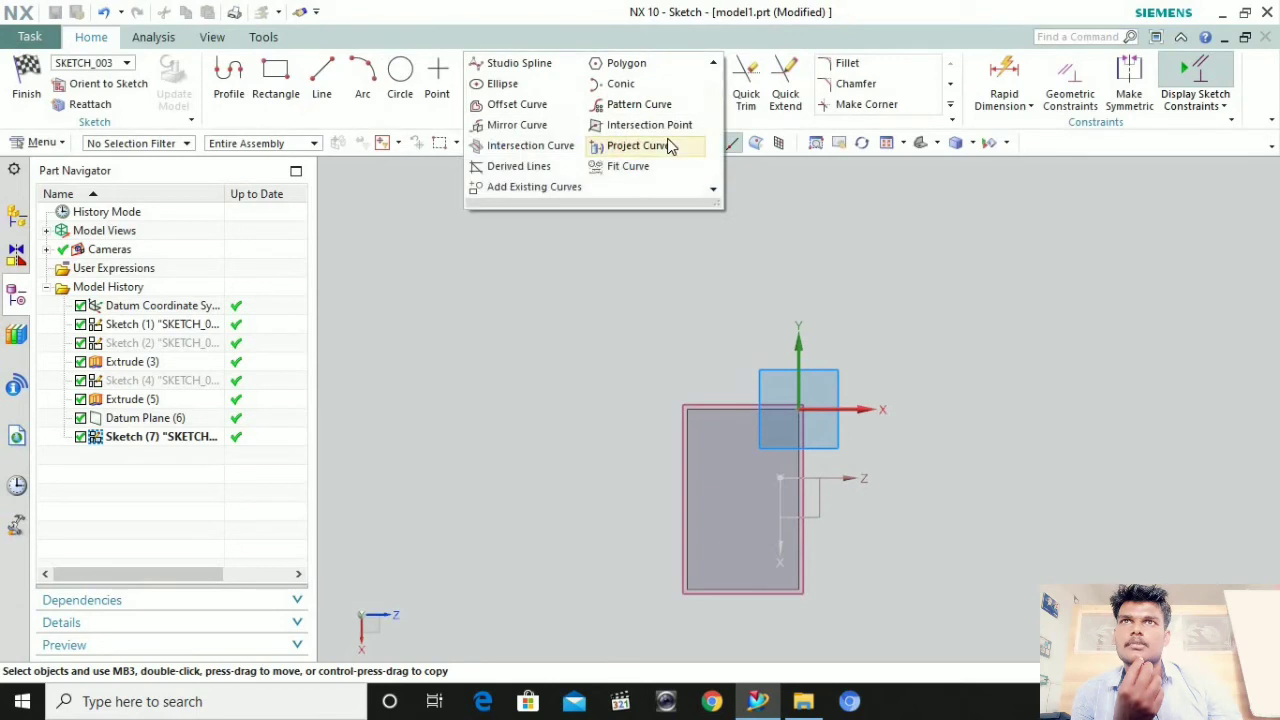
left_click(668, 144)
scroll(686, 516, "up", 2)
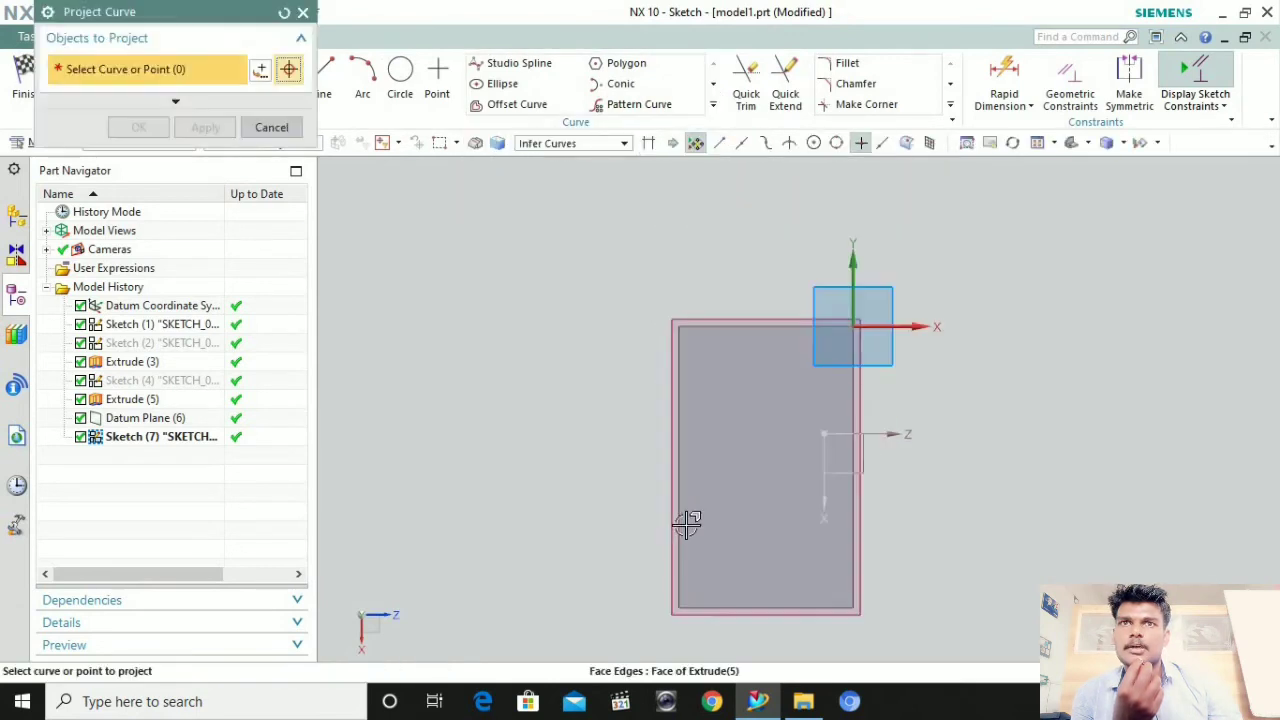
middle_click_drag(700, 526, 720, 523)
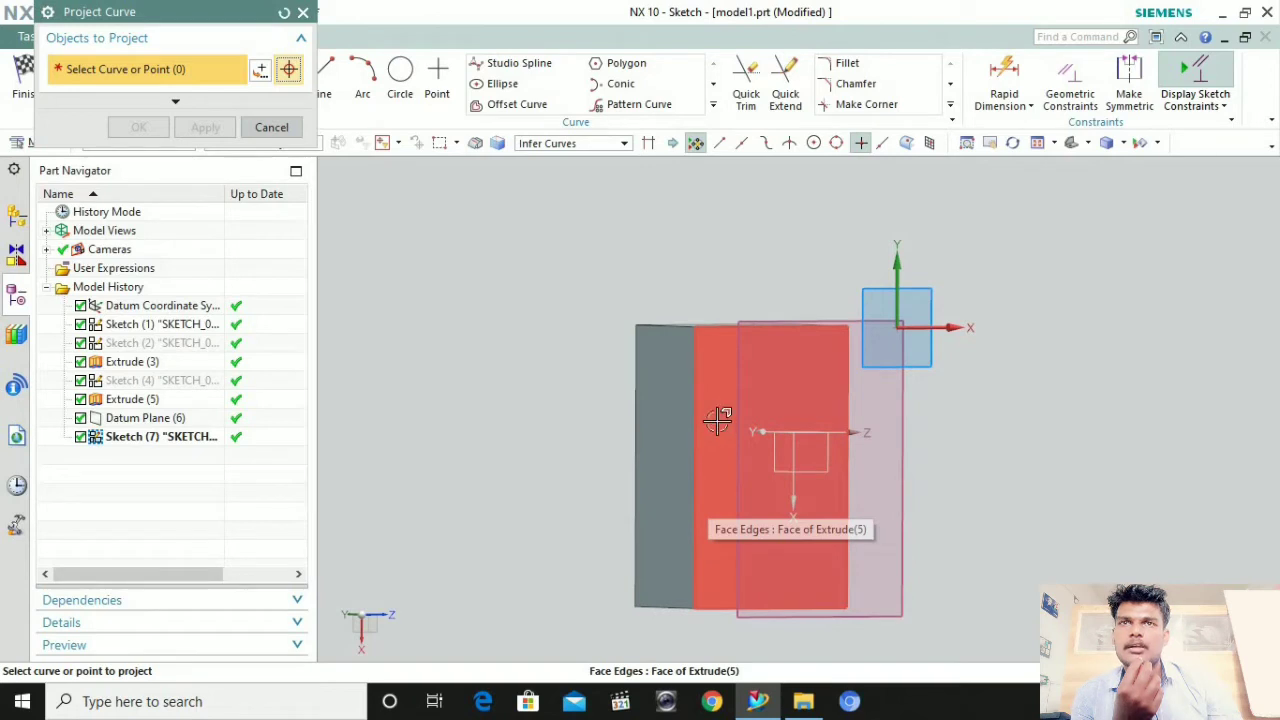
scroll(717, 421, "up", 2)
scroll(717, 421, "down", 4)
middle_click_drag(709, 418, 722, 426)
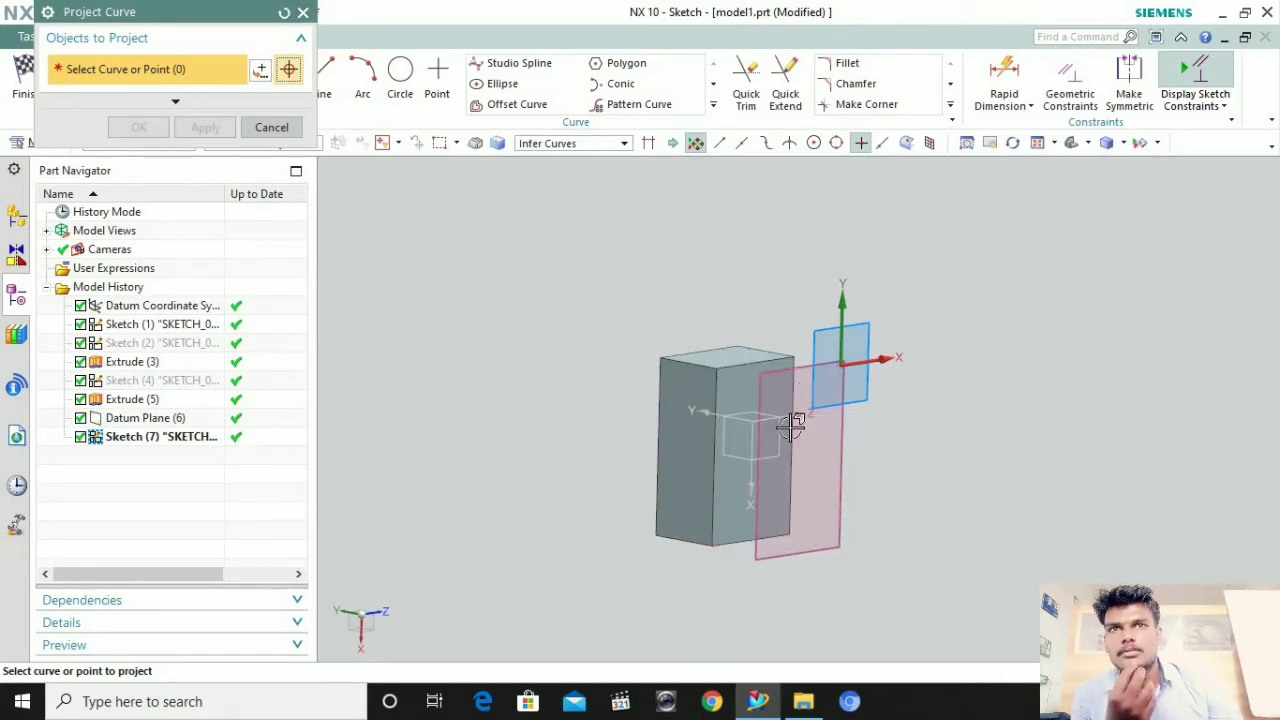
scroll(780, 435, "up", 3)
left_click(700, 420)
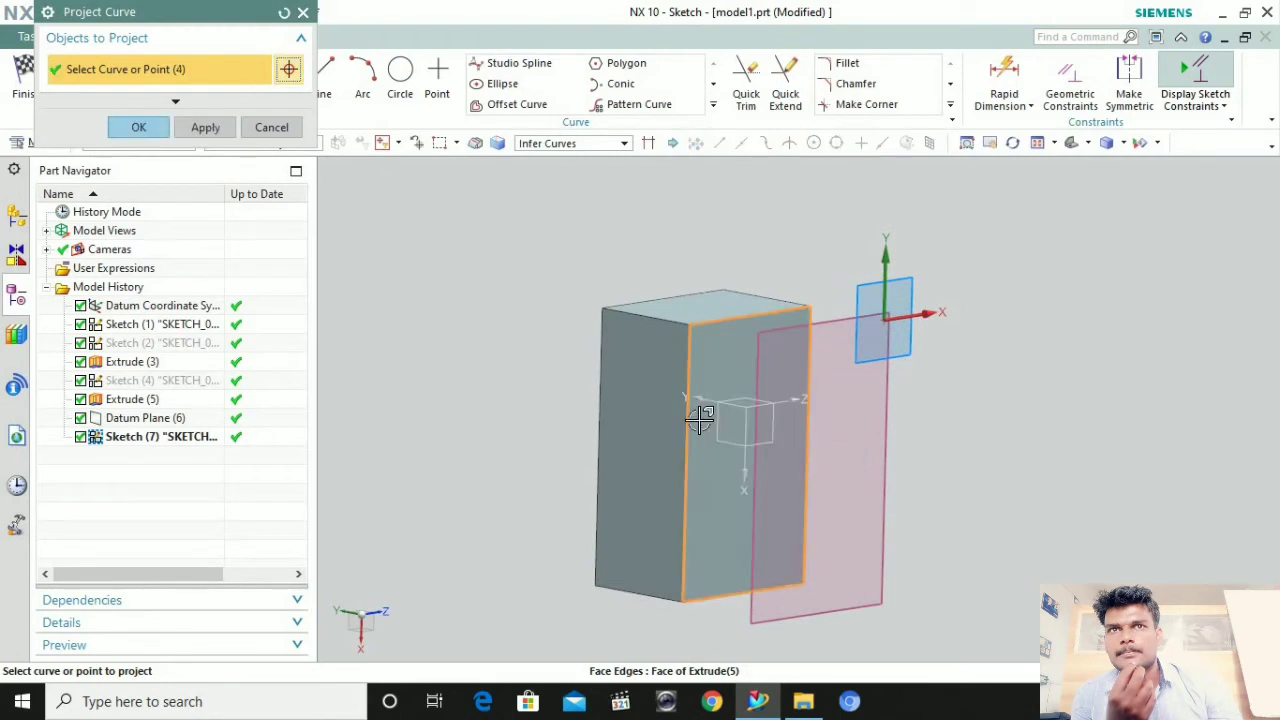
left_click(155, 134)
scroll(594, 406, "up", 3)
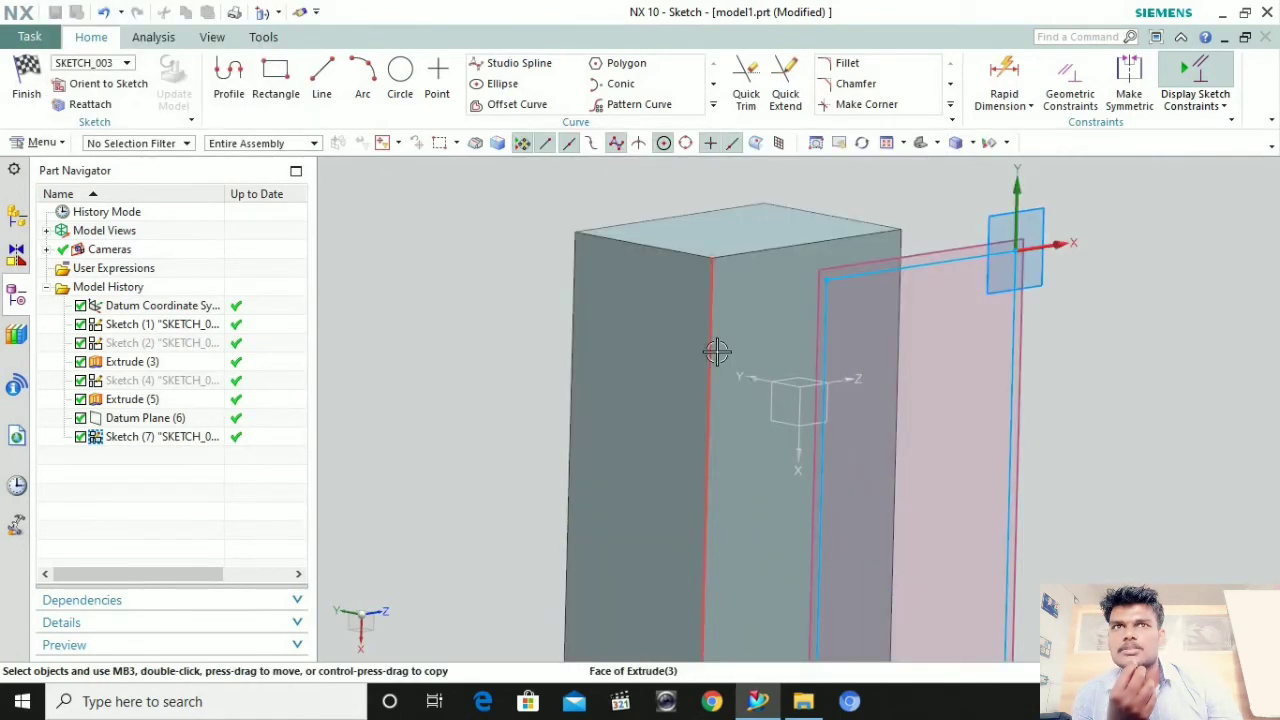
Extrude the projected outline on the offset datum plane by -12 mm as a separate plate in front of the block's face
scroll(716, 351, "down", 5)
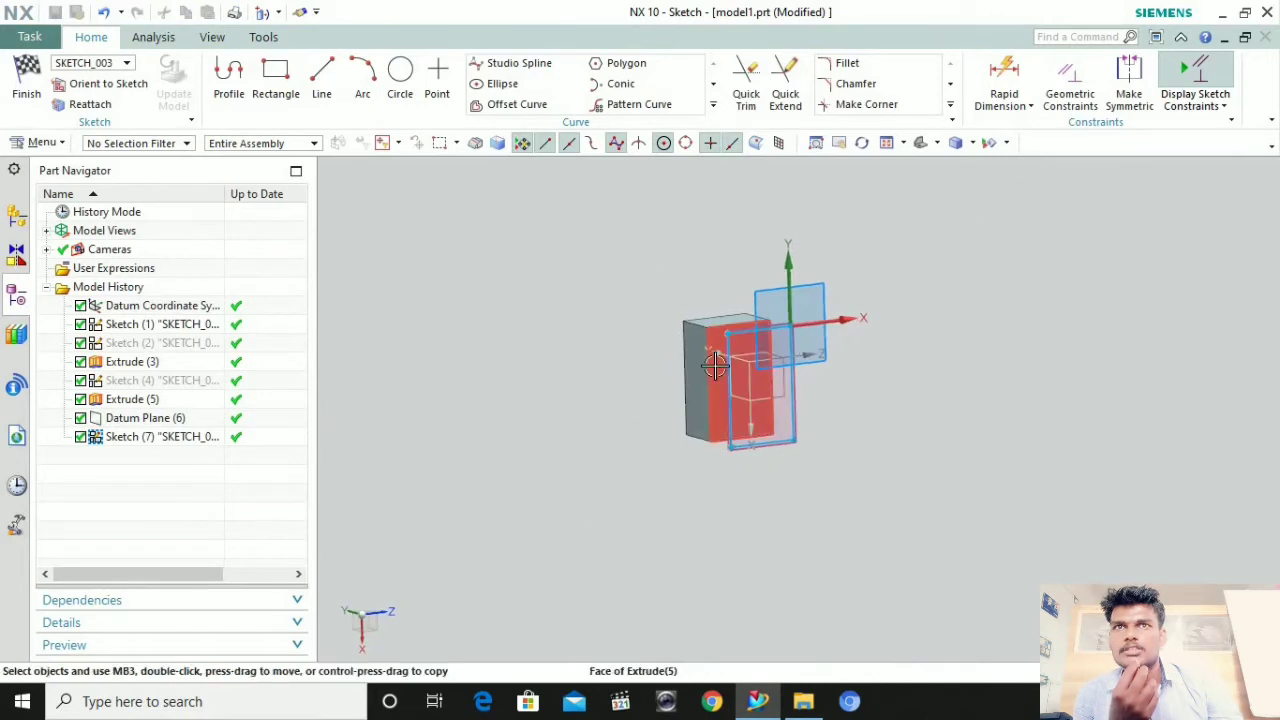
scroll(714, 366, "up", 5)
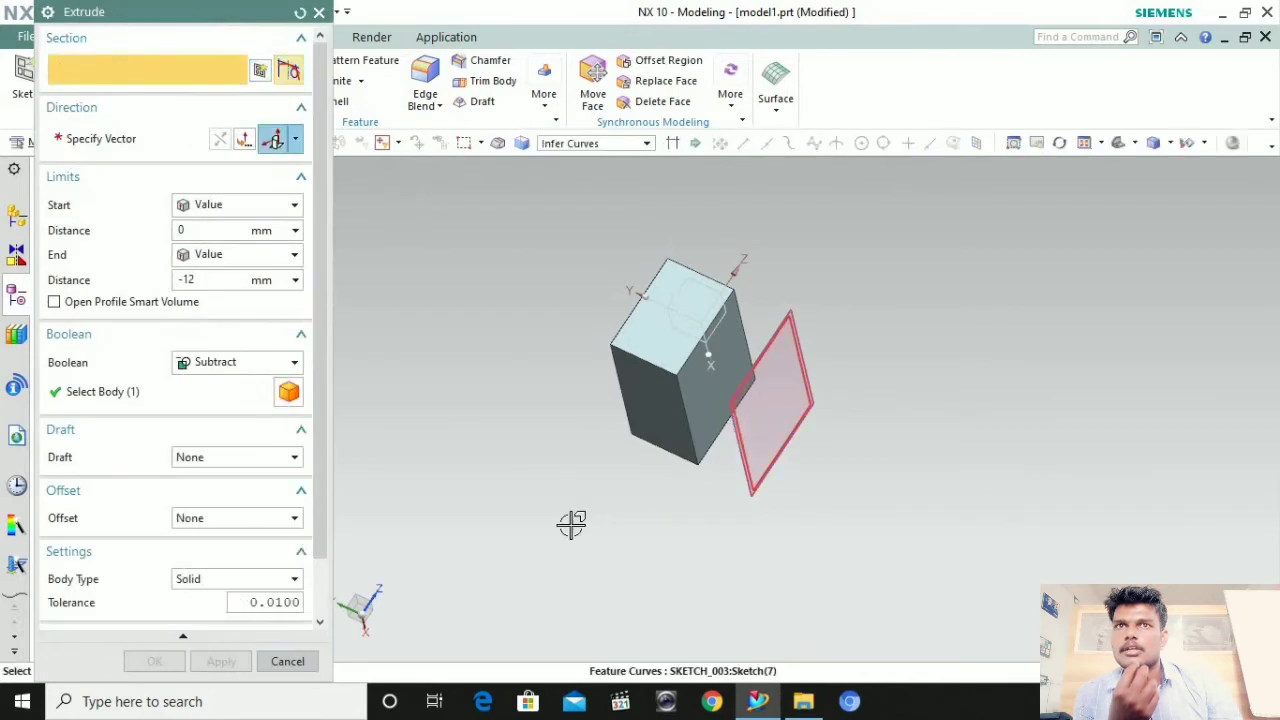
left_click(237, 366)
left_click(226, 386)
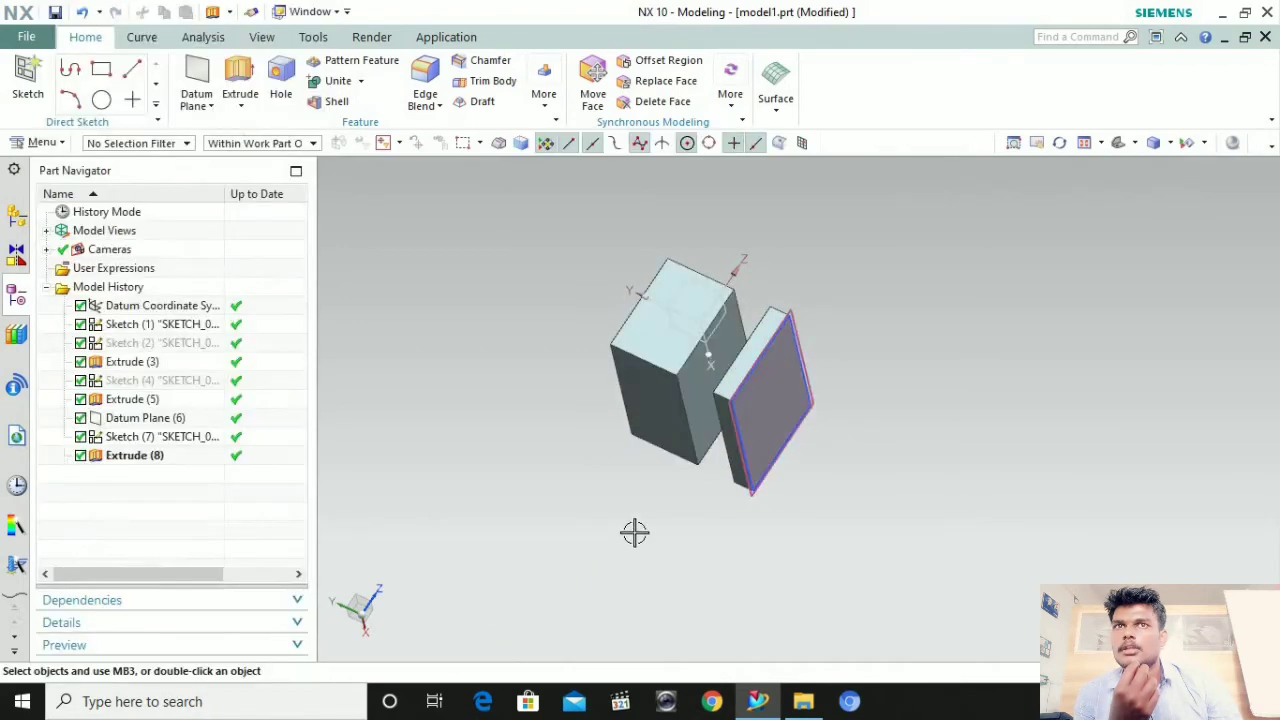
scroll(824, 421, "up", 5)
middle_click_drag(824, 421, 745, 360)
scroll(737, 374, "down", 5)
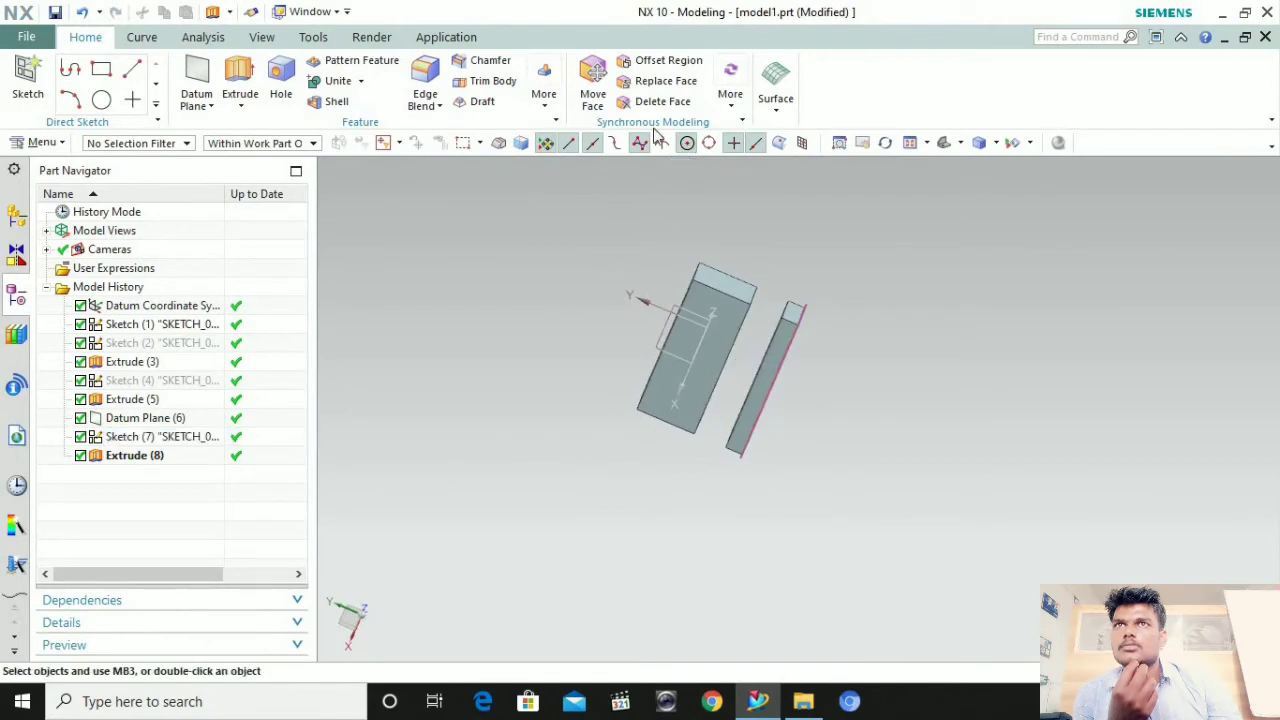
left_click(544, 92)
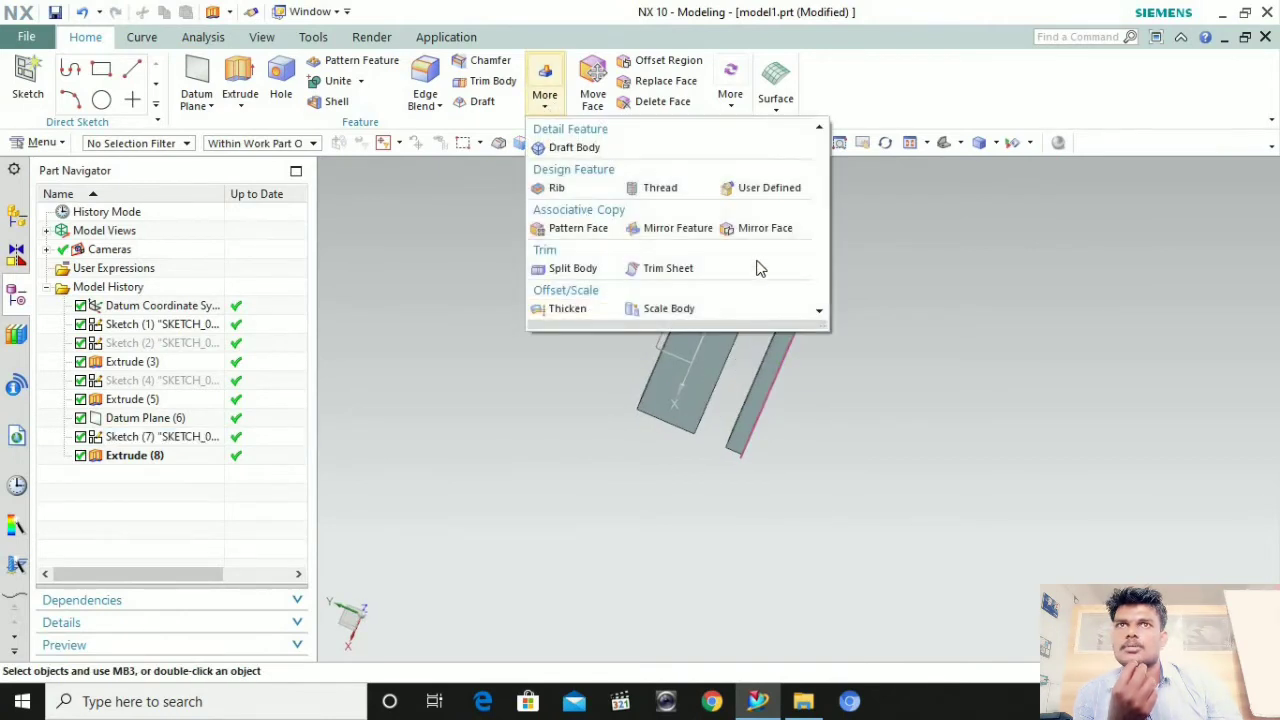
left_click(502, 354)
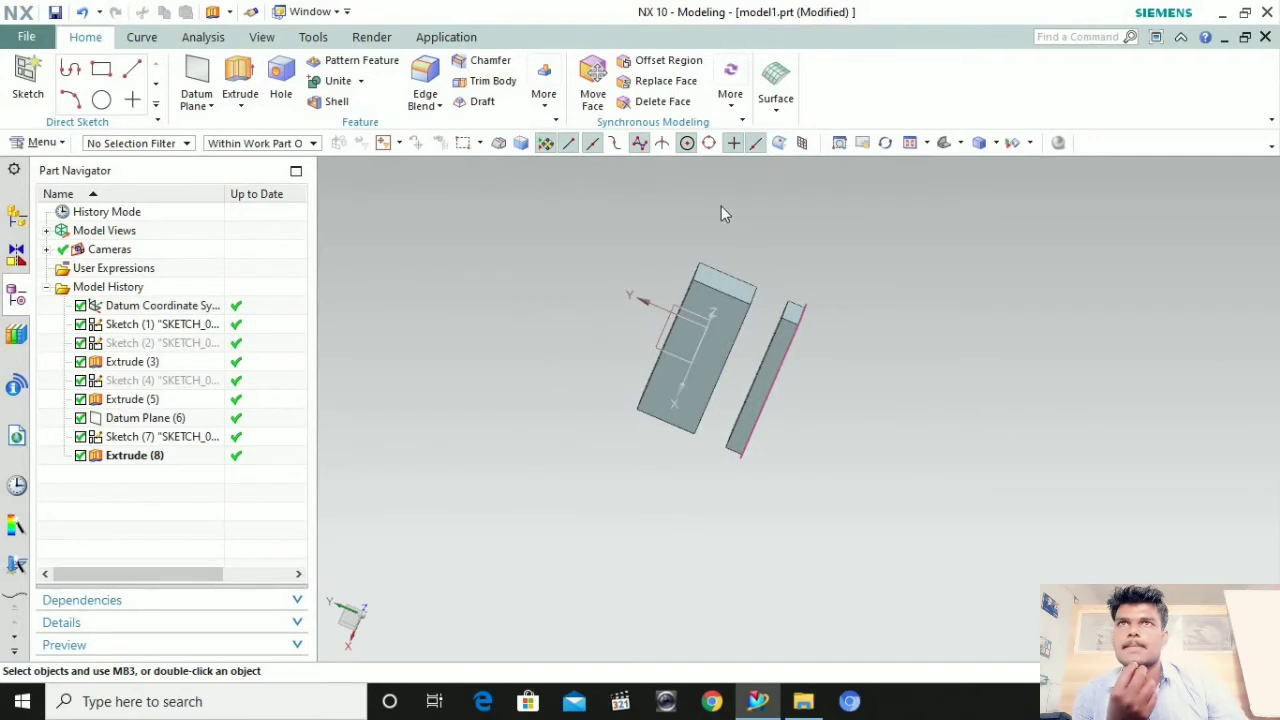
left_click(544, 92)
left_click(210, 105)
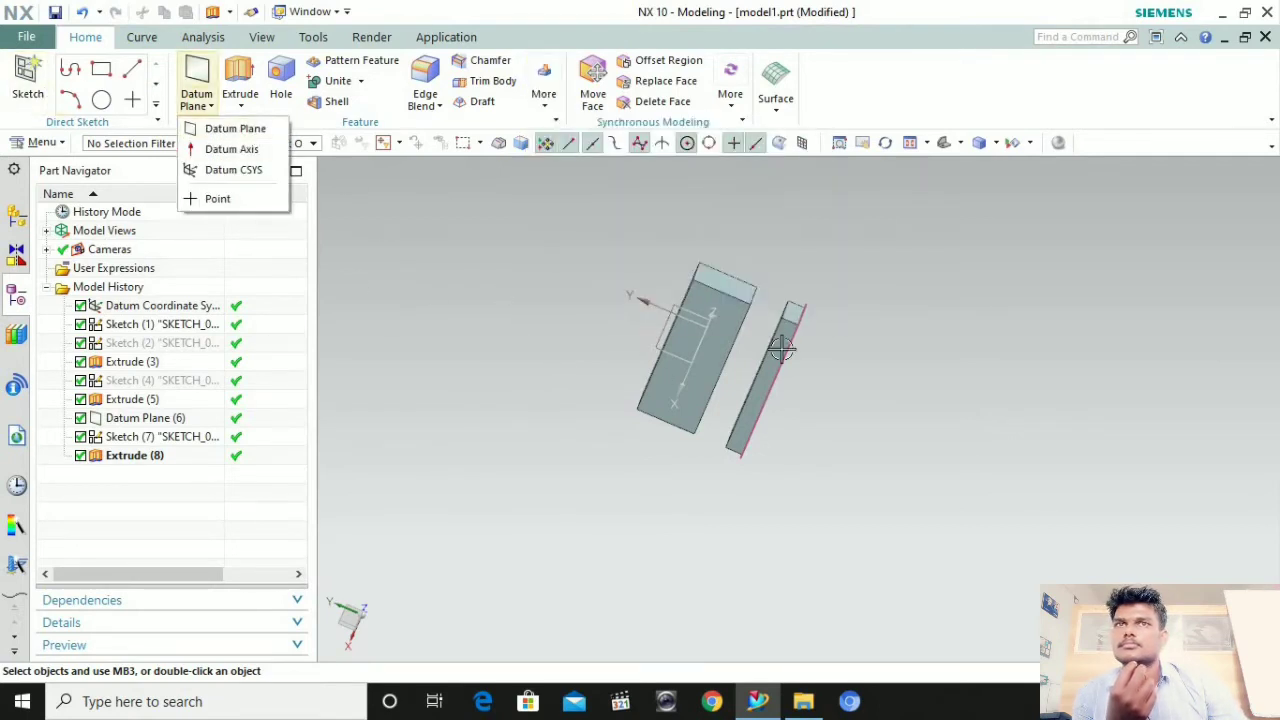
middle_click_drag(782, 347, 451, 317)
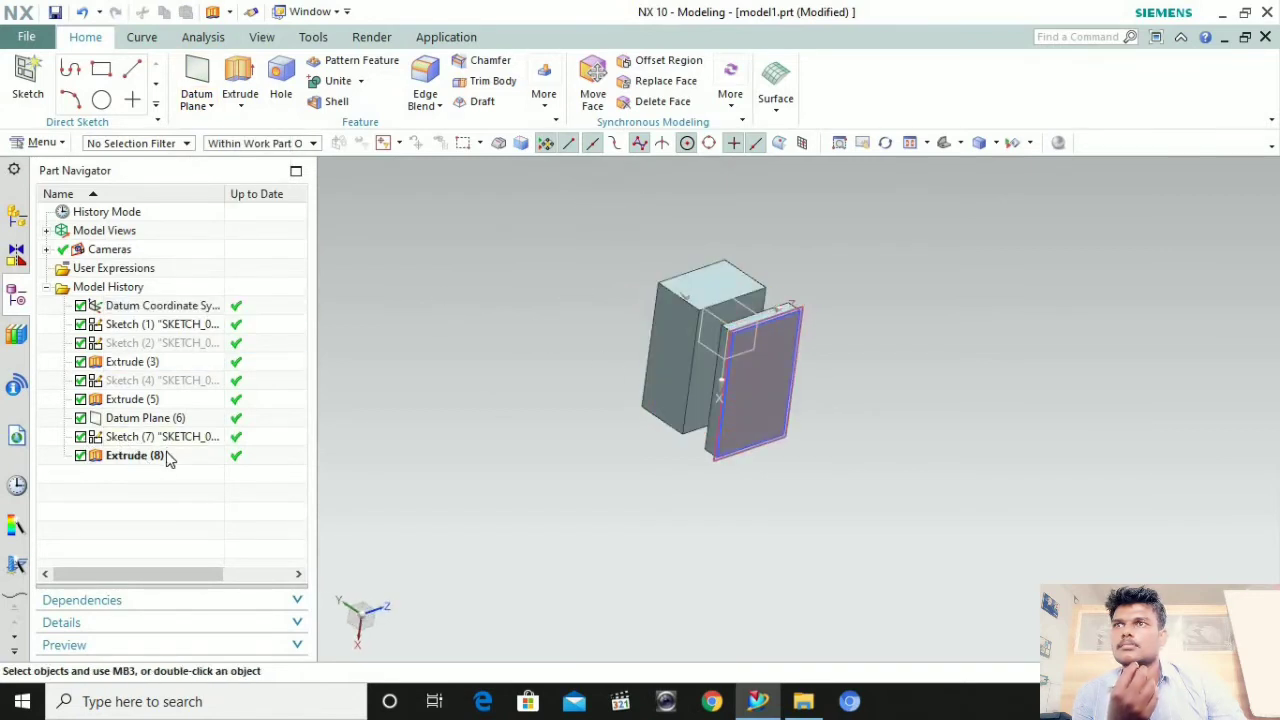
Undo the extrudes, the offset datum plane and the sketches back to the first sketch
key("ctrl+z")
key("ctrl+z")
key("ctrl+z")
key("ctrl+z")
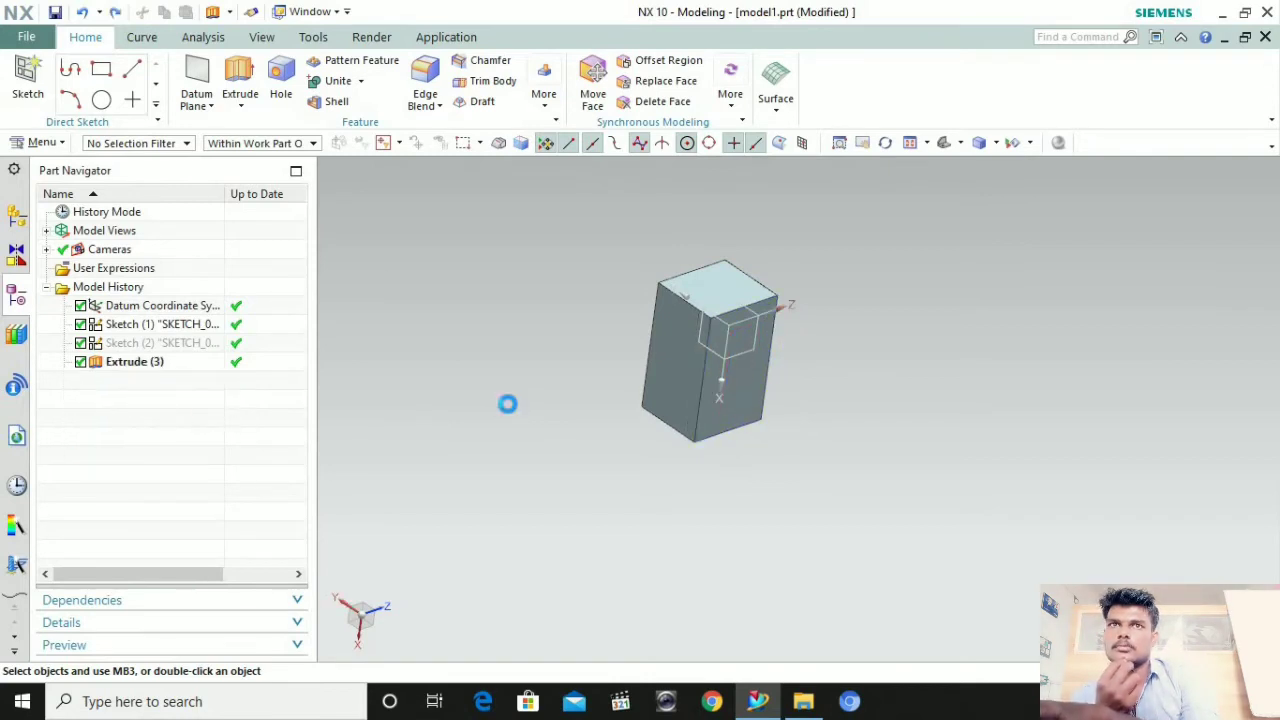
key("ctrl+z")
key("ctrl+z")
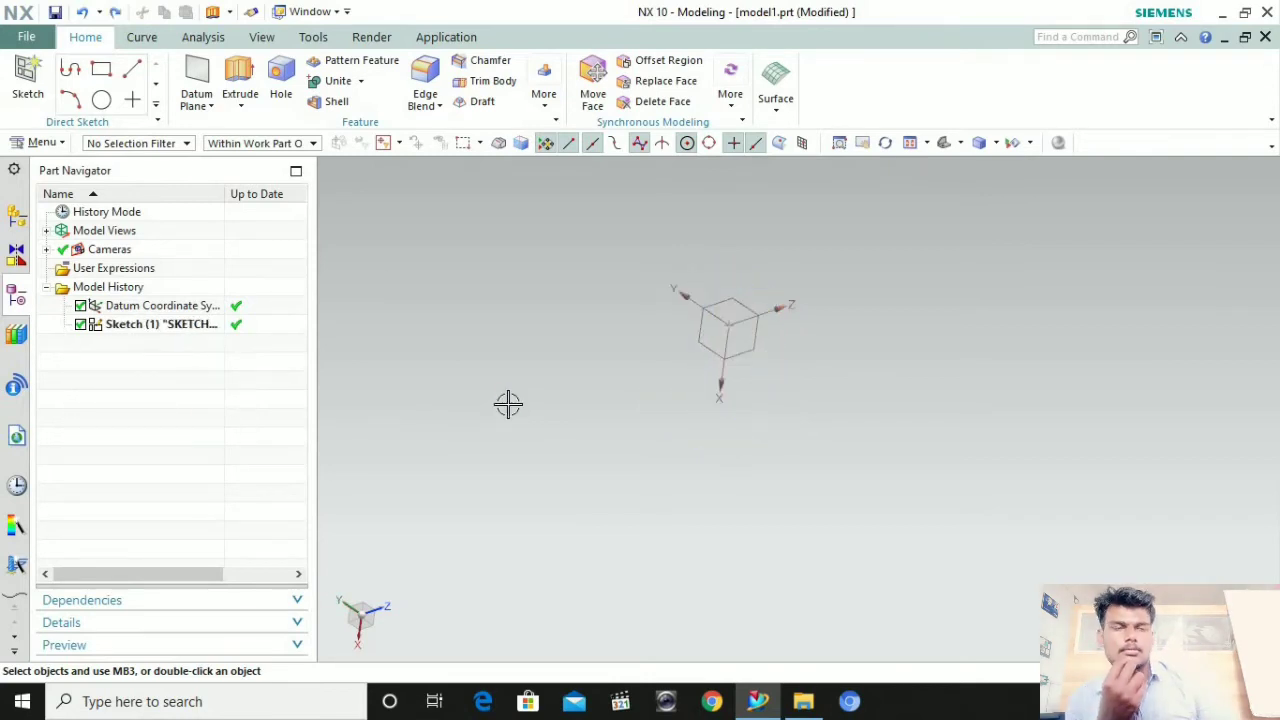
Create a sketch in the task environment on the XZ plane of the datum coordinate system
middle_click_drag(669, 366, 640, 220)
left_click(40, 66)
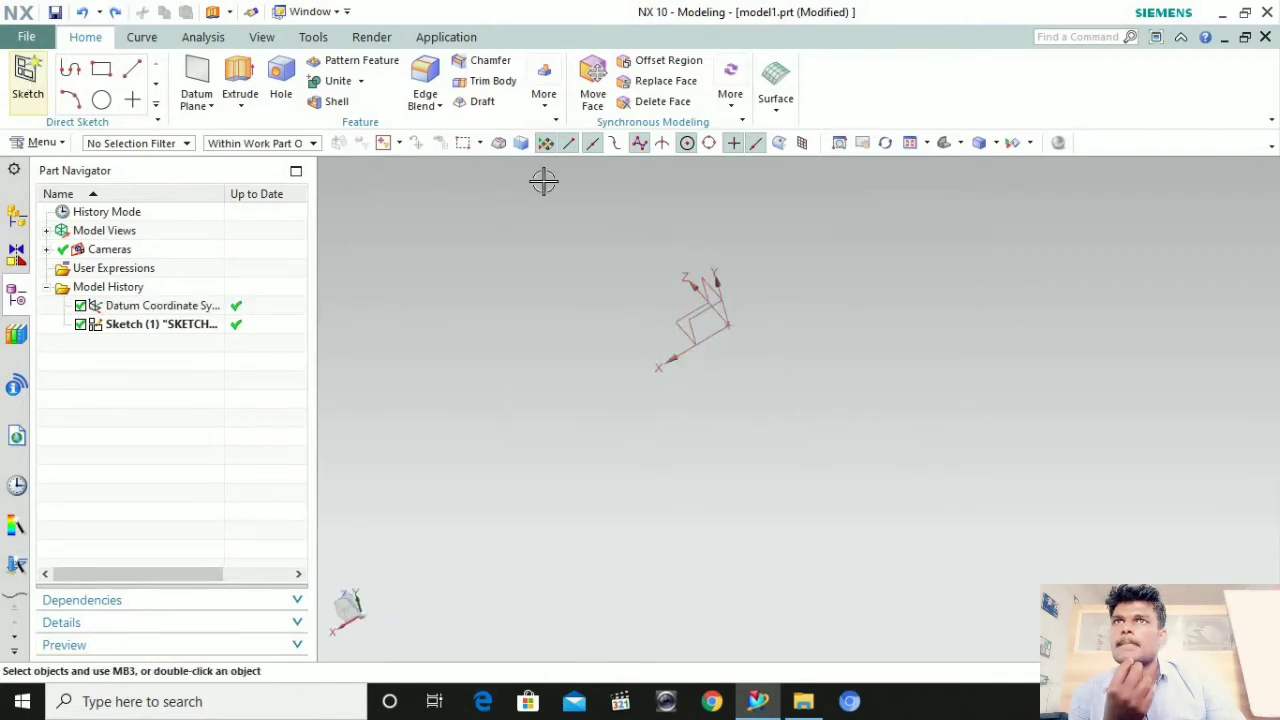
left_click(546, 97)
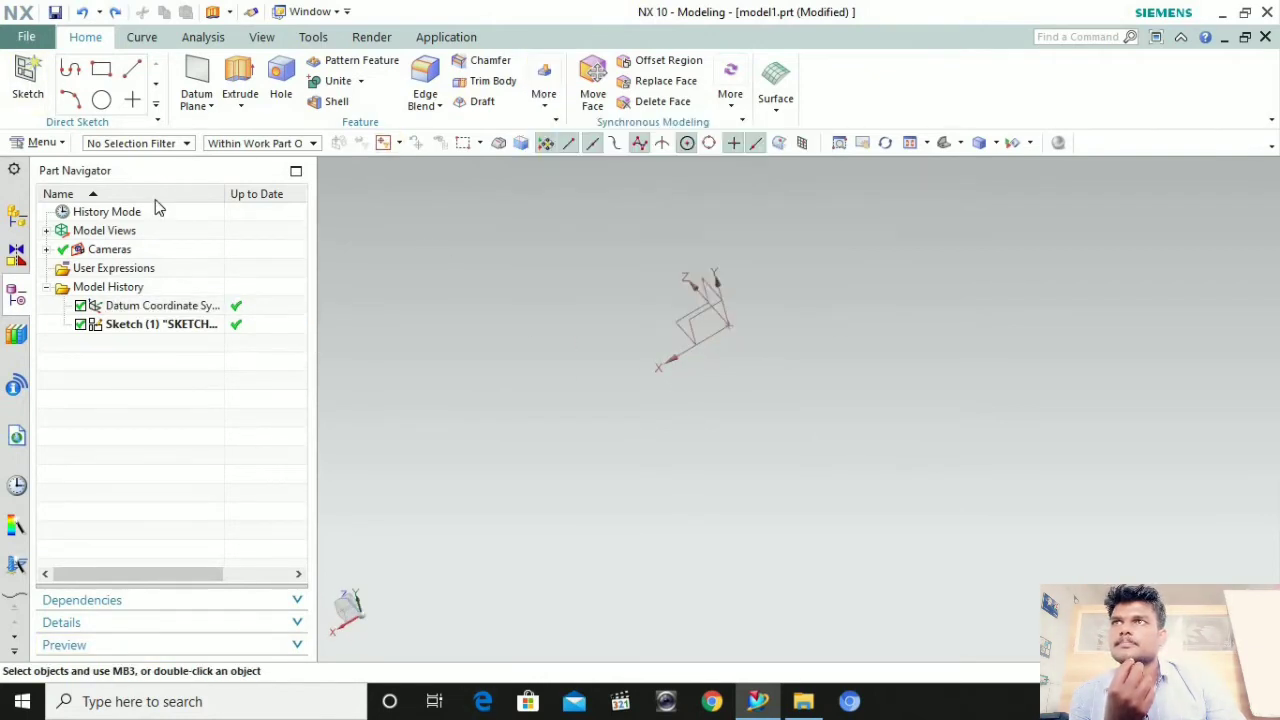
left_click(60, 145)
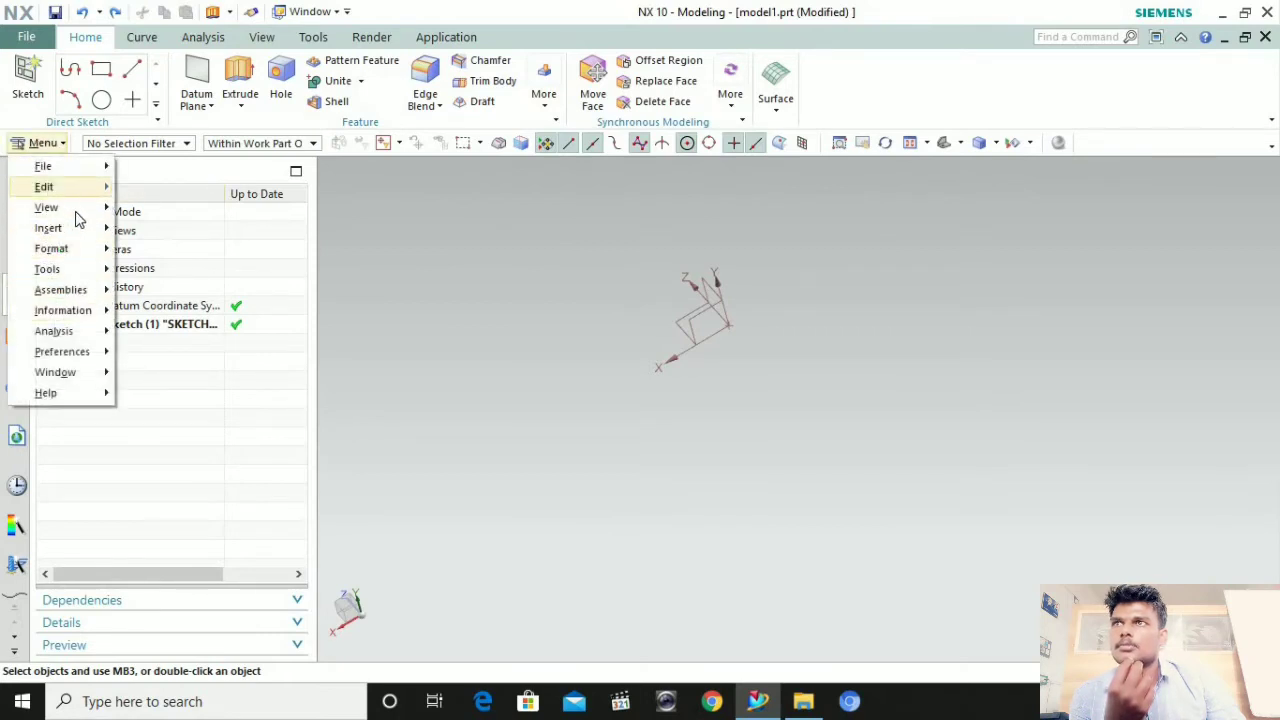
mouse_move(85, 233)
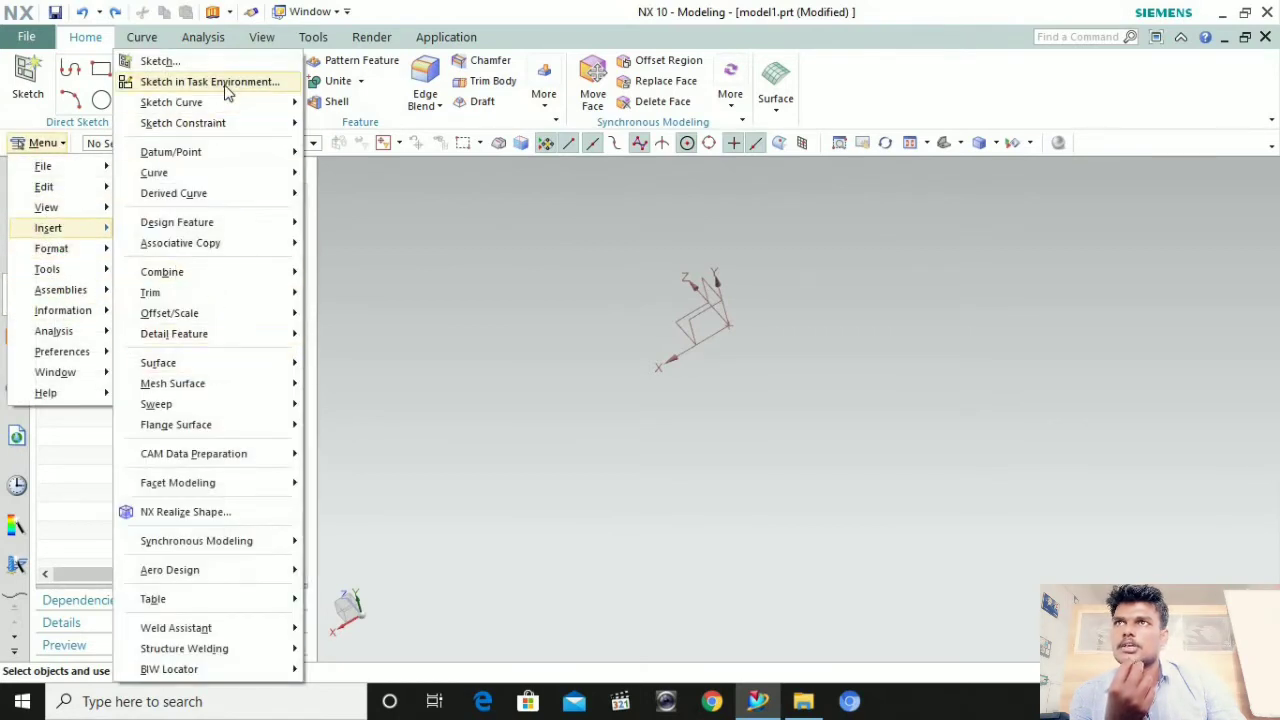
left_click(229, 82)
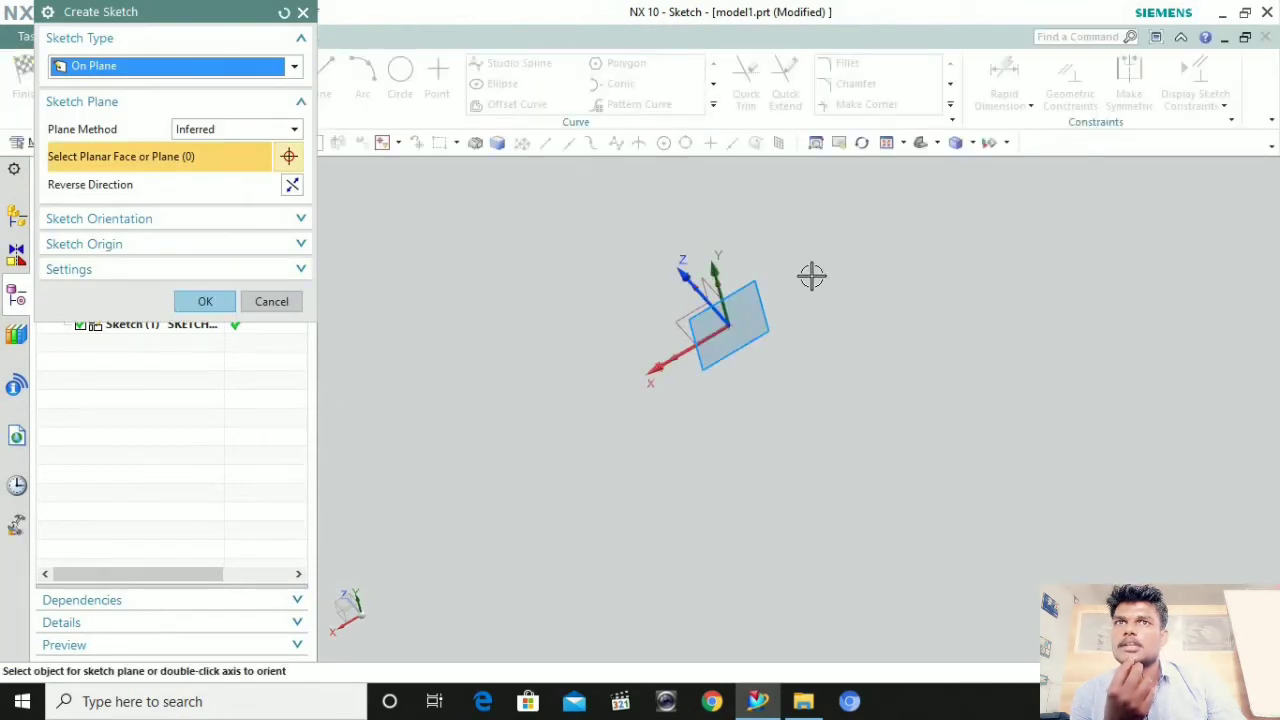
left_click(623, 349)
left_click(207, 302)
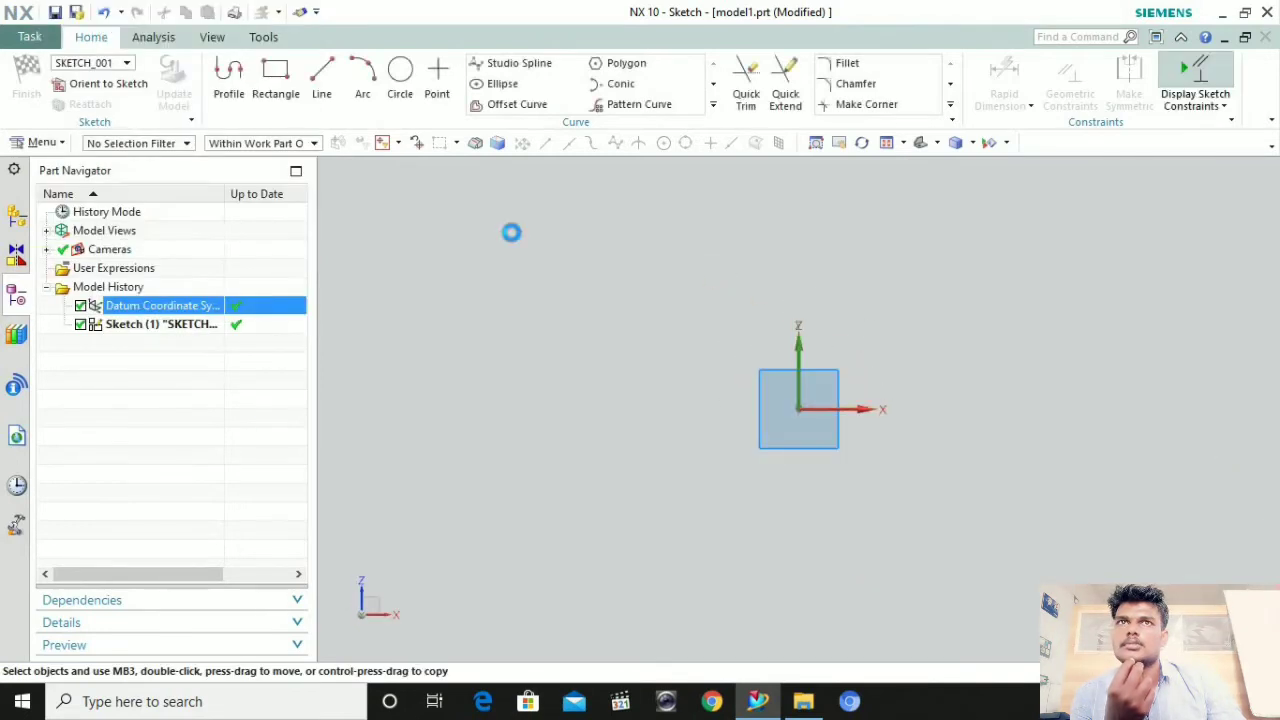
Sketch two parallel horizontal lines on the negative X side of the origin, the upper about 225 mm and the lower about 235 mm long
left_click(714, 106)
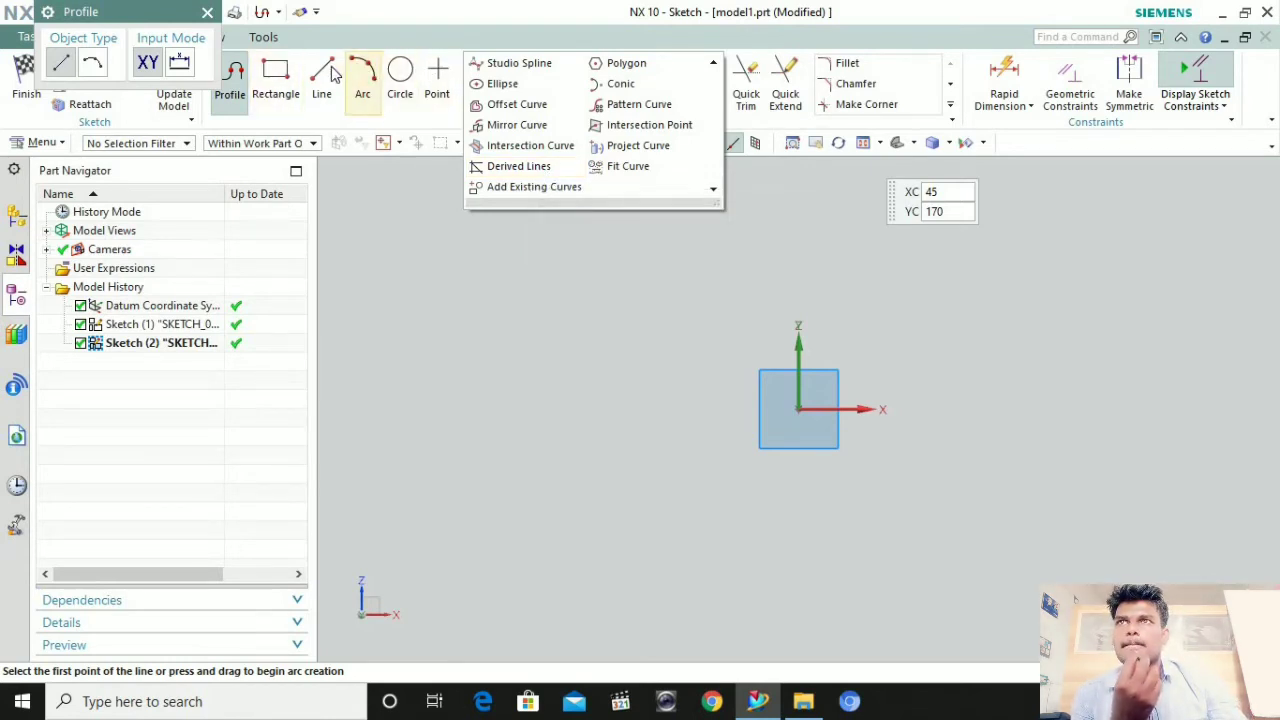
left_click(429, 235)
left_click(326, 76)
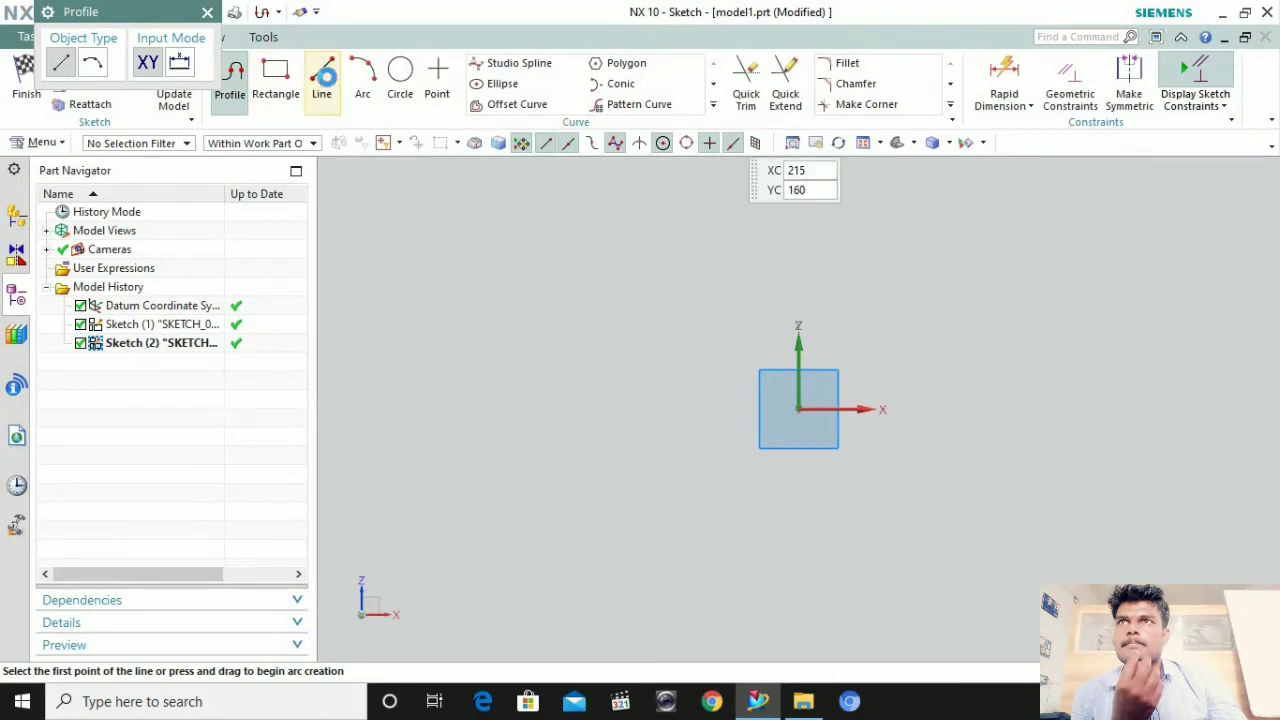
left_click(368, 281)
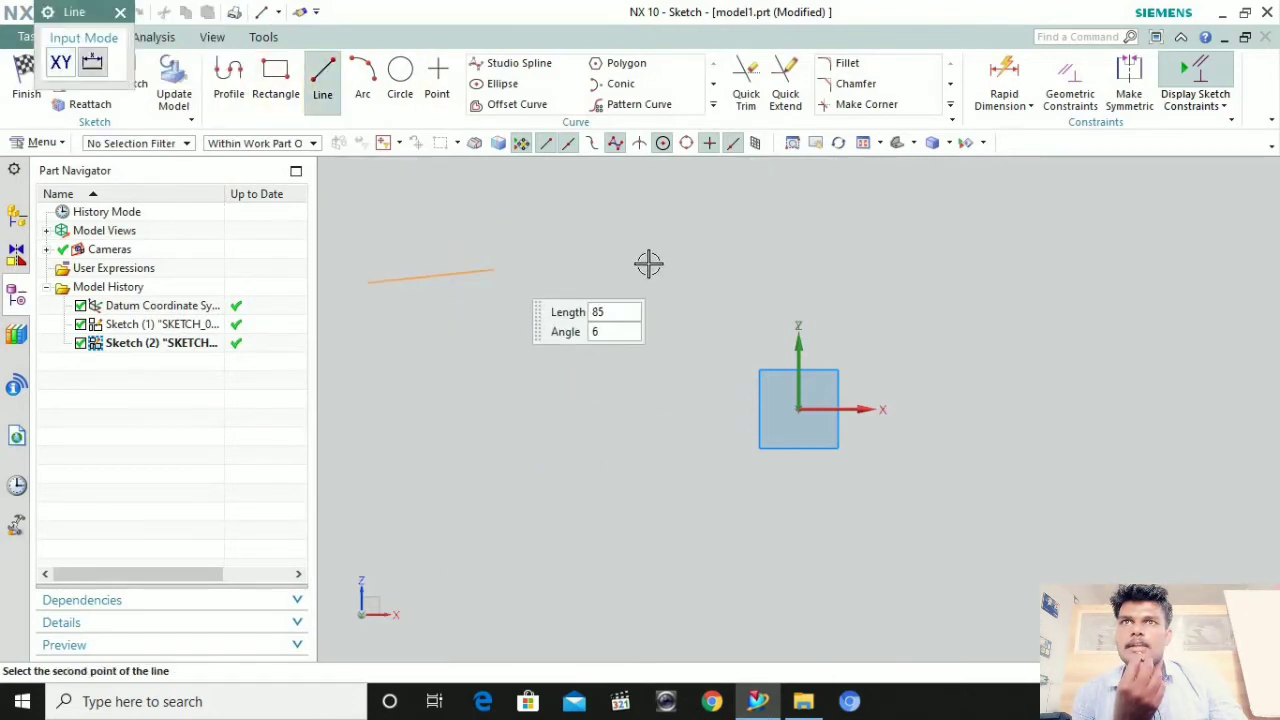
left_click(701, 280)
left_click(368, 405)
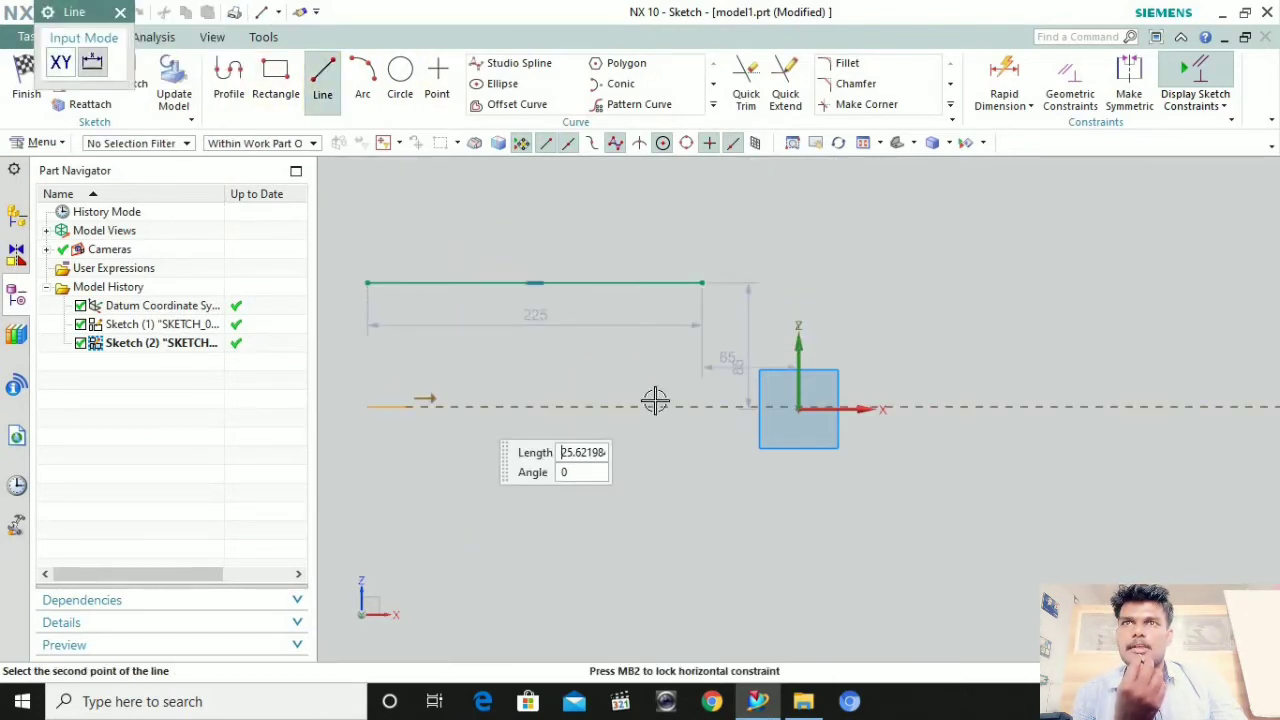
left_click(716, 402)
scroll(624, 602, "down", 1)
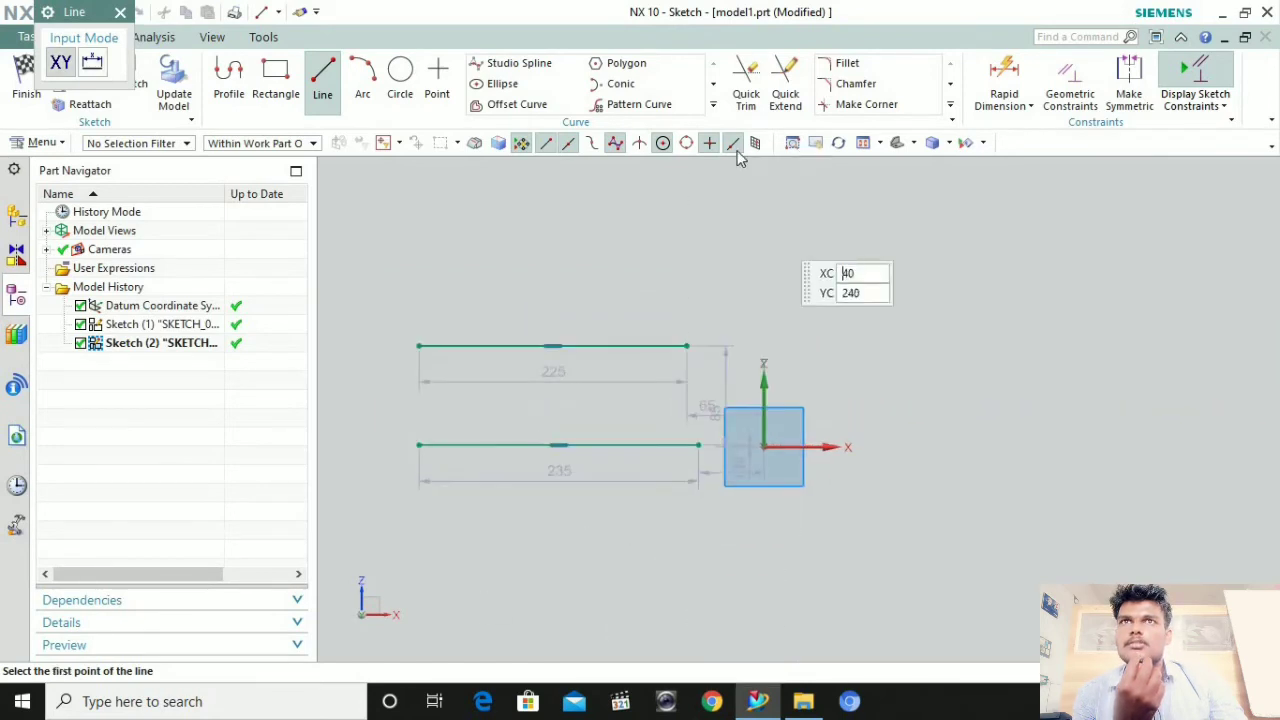
Create a derived line about 285 mm long midway between the two parallel horizontal lines
left_click(713, 104)
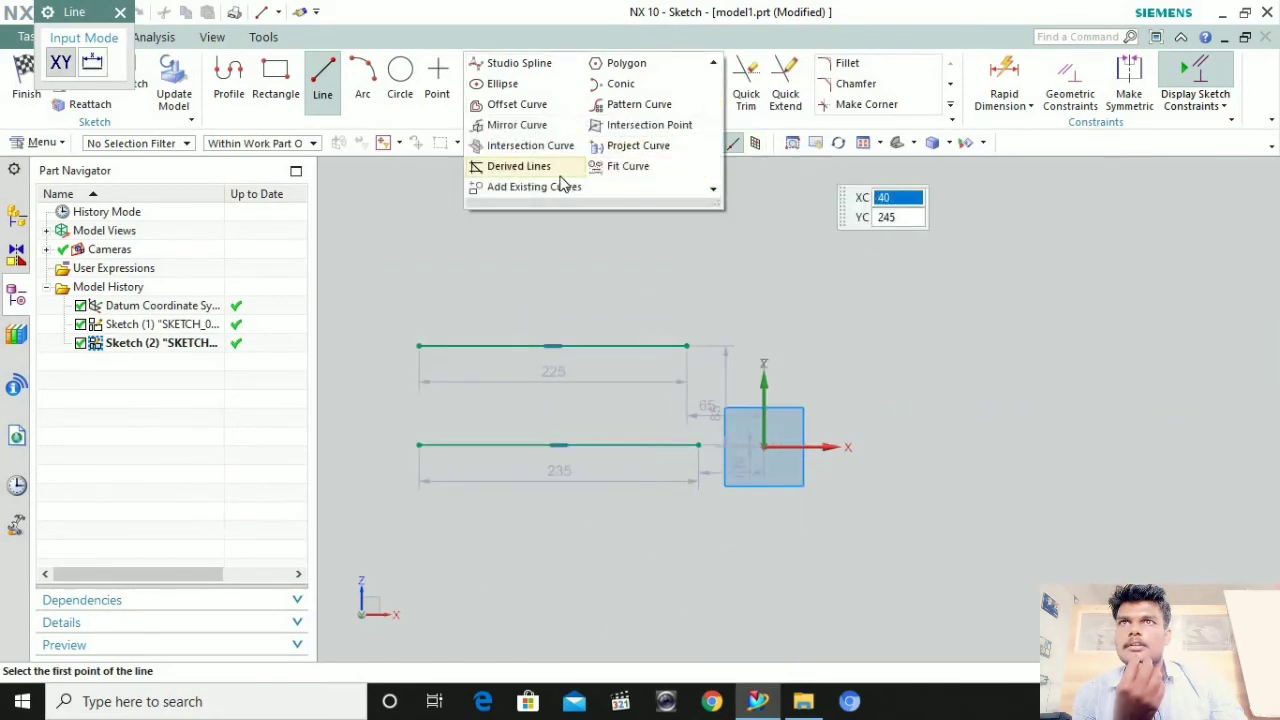
left_click(515, 166)
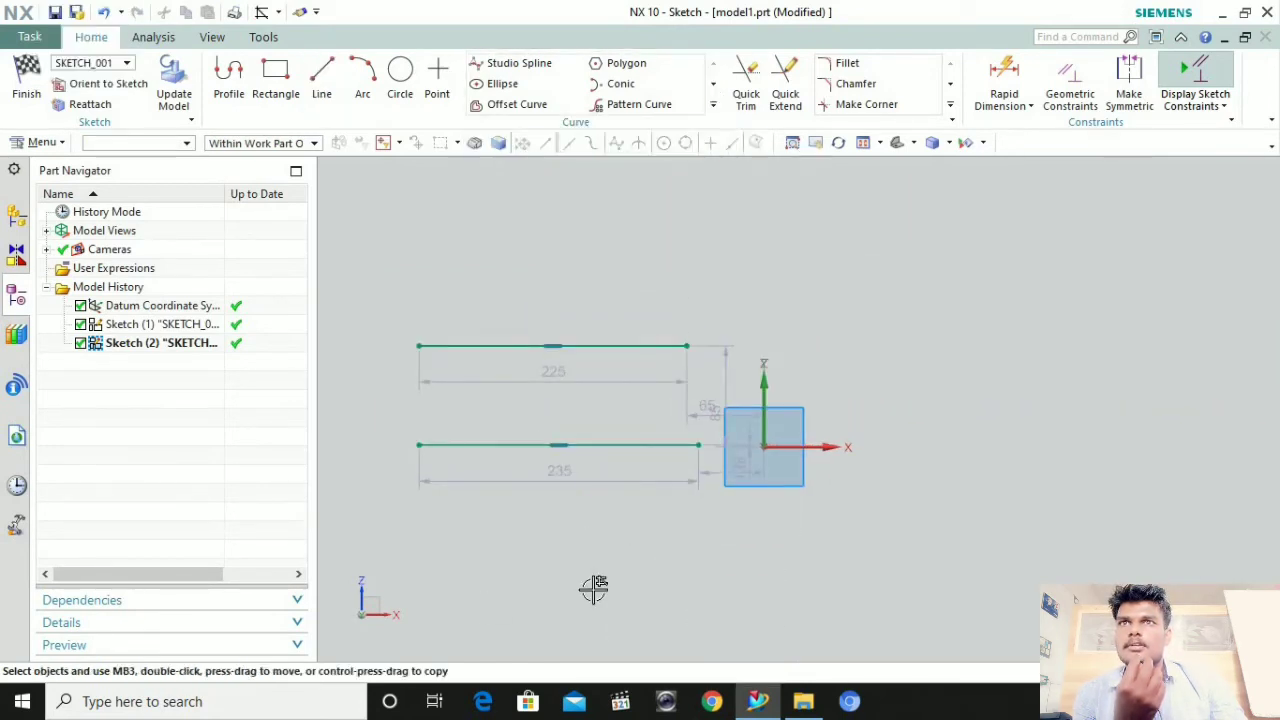
left_click(617, 347)
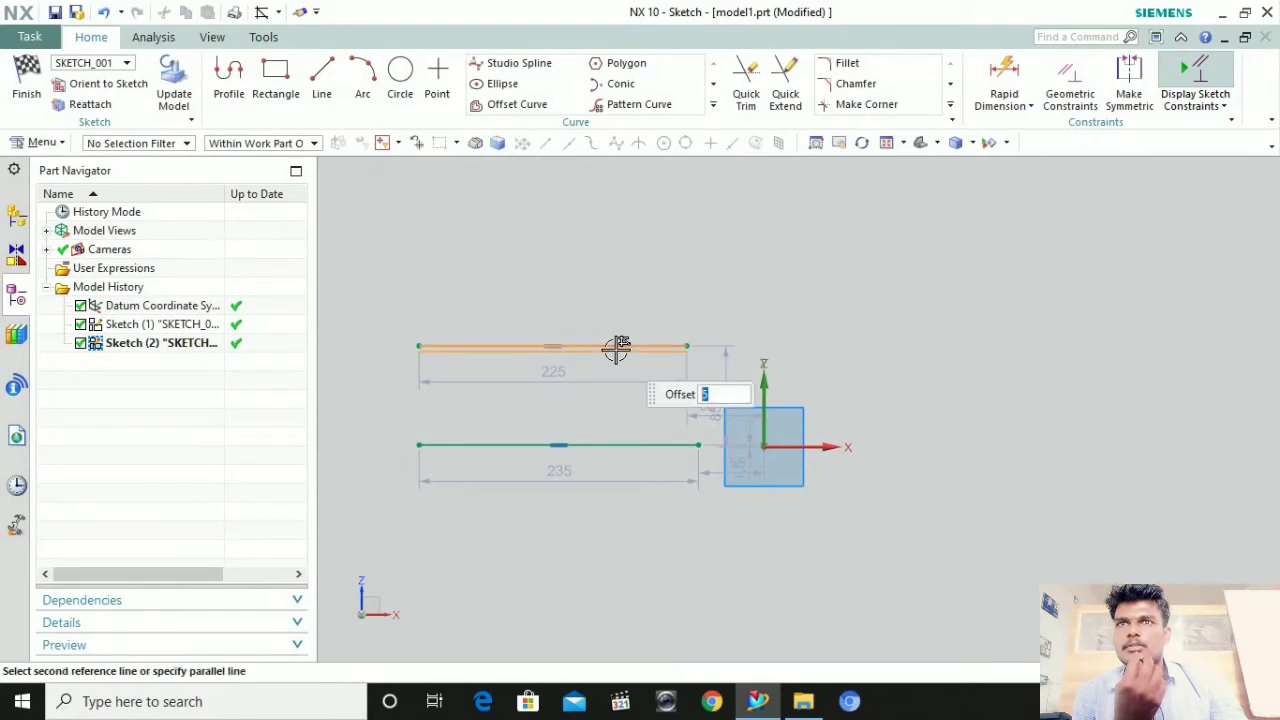
left_click(629, 446)
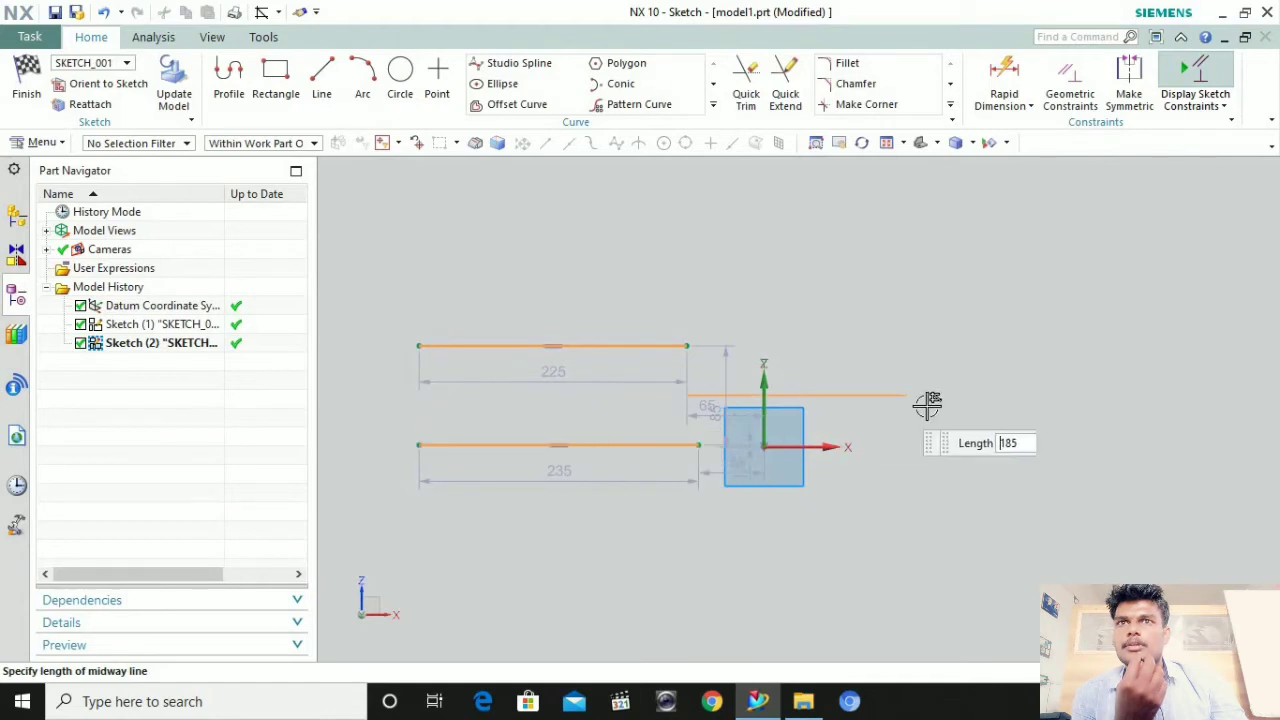
left_click(347, 403)
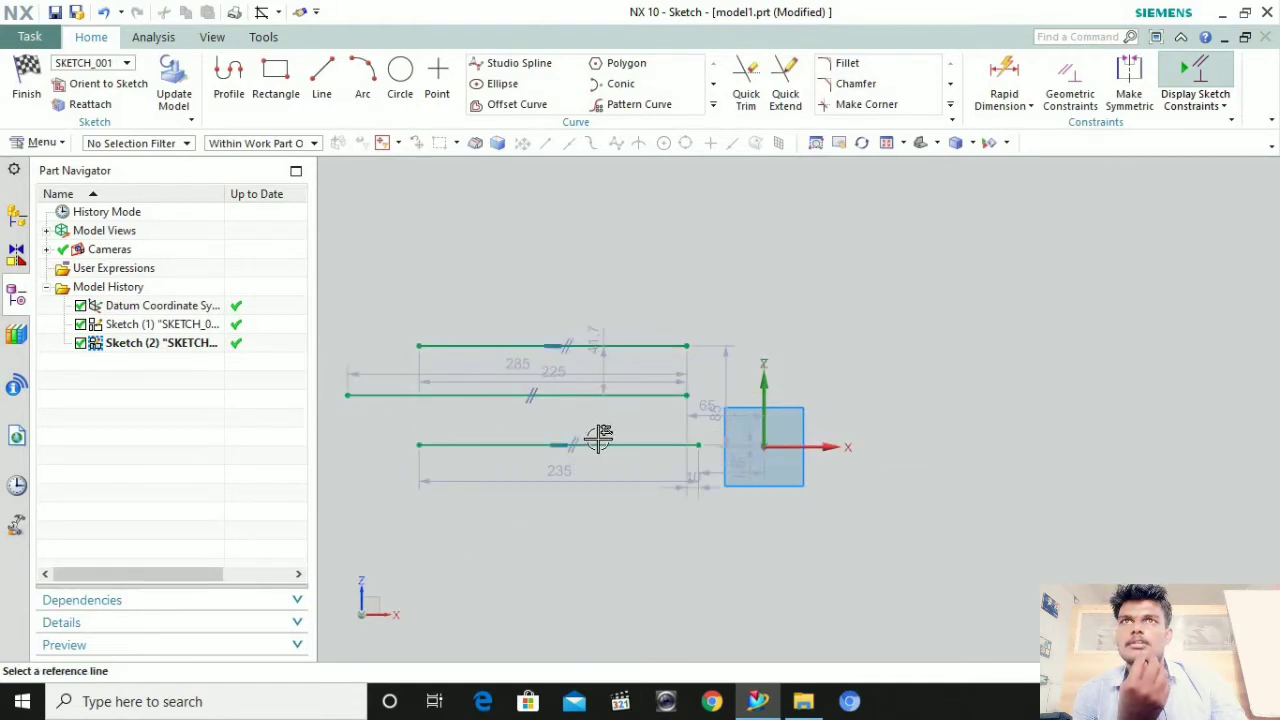
Sketch a vertical line about 175 mm long and a horizontal line about 220 mm long from its lower end, on the positive X side
left_click(322, 90)
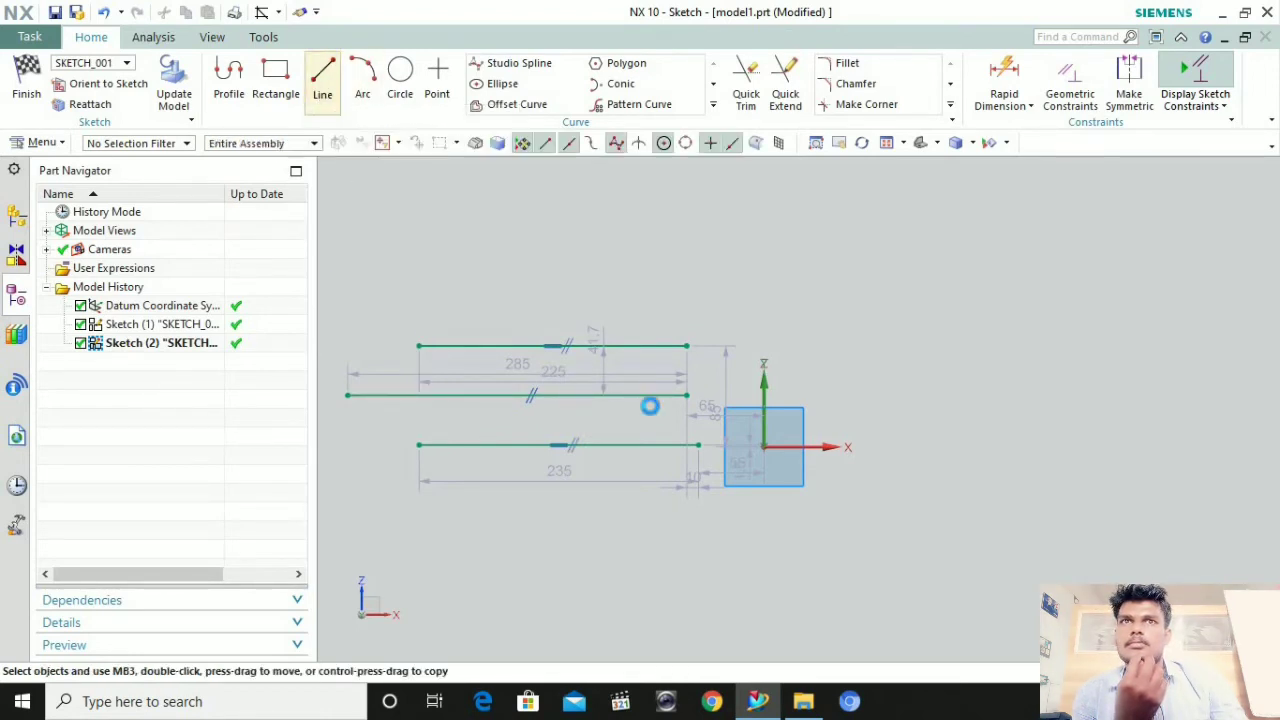
left_click(871, 222)
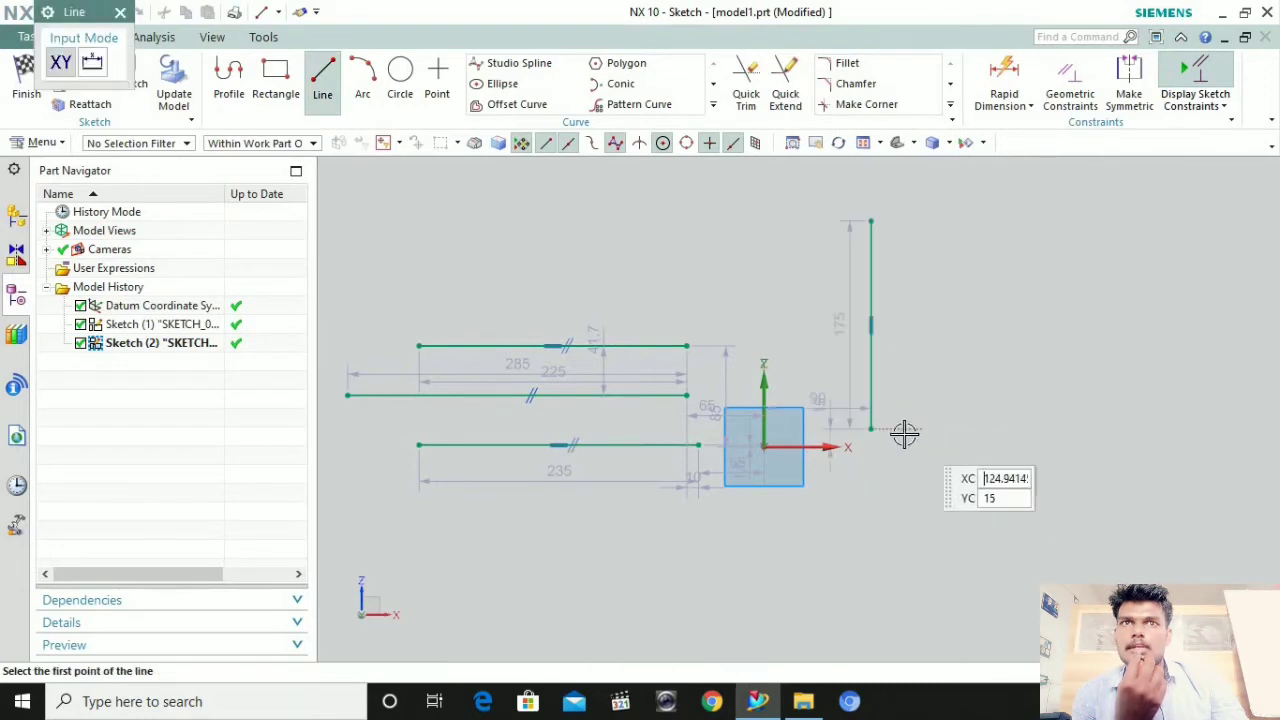
left_click(871, 428)
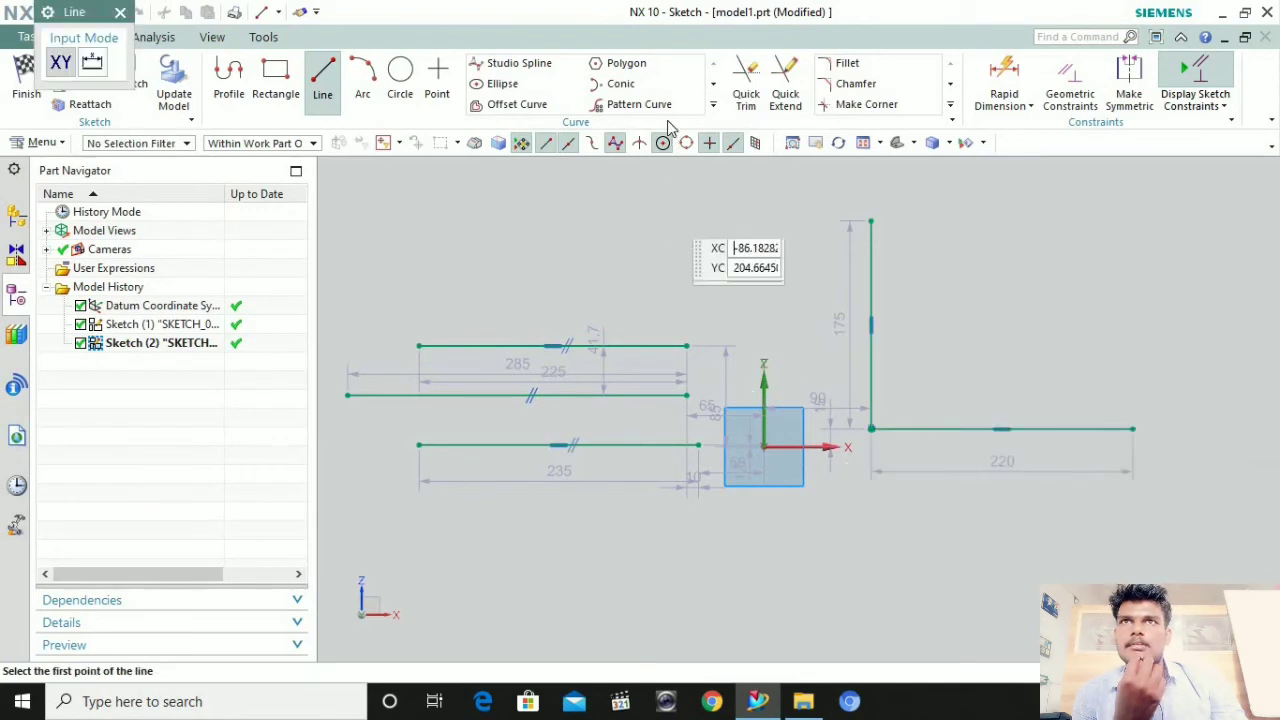
Create a derived bisector line about 210 mm long from the corner between the vertical and horizontal lines
left_click(713, 107)
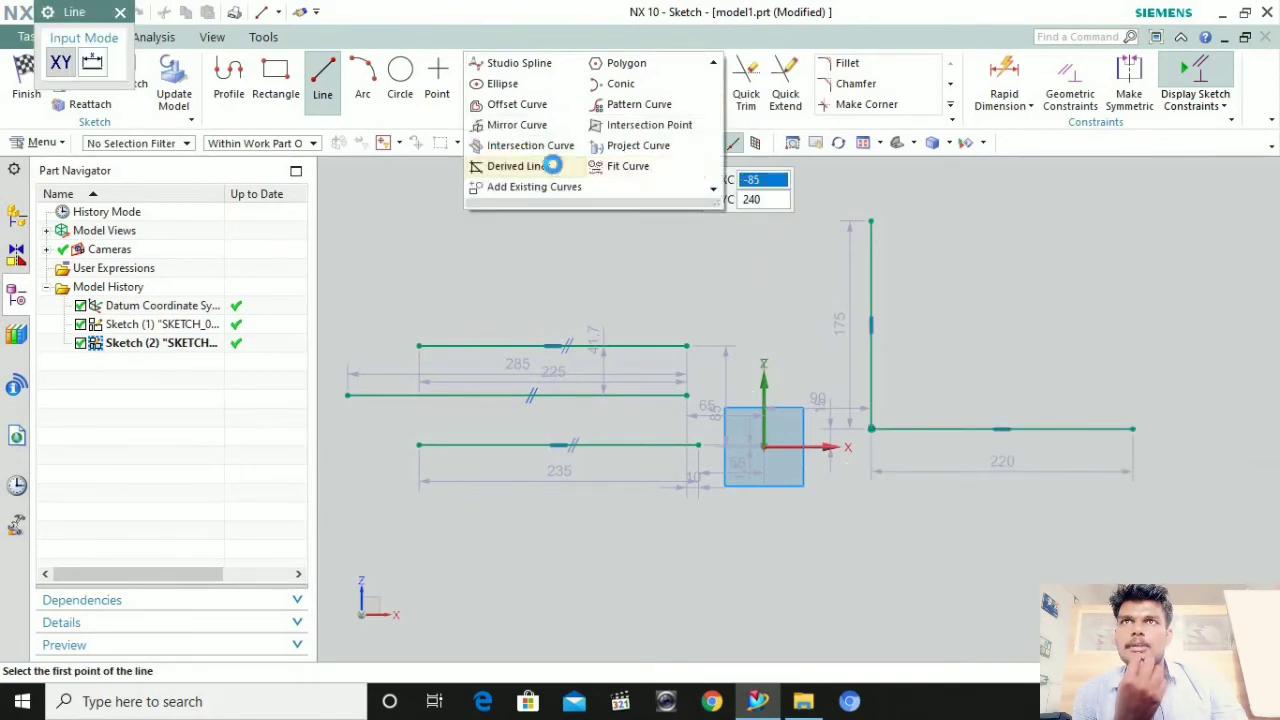
left_click(545, 166)
left_click(873, 262)
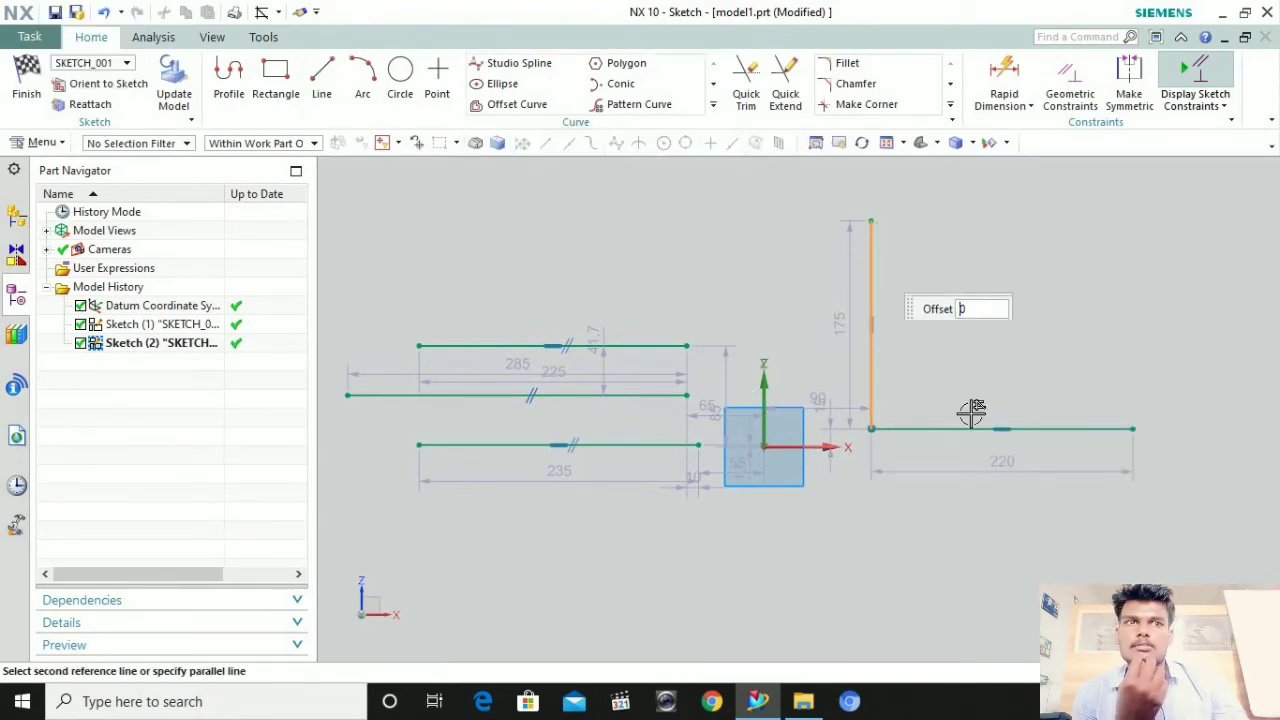
left_click(1047, 430)
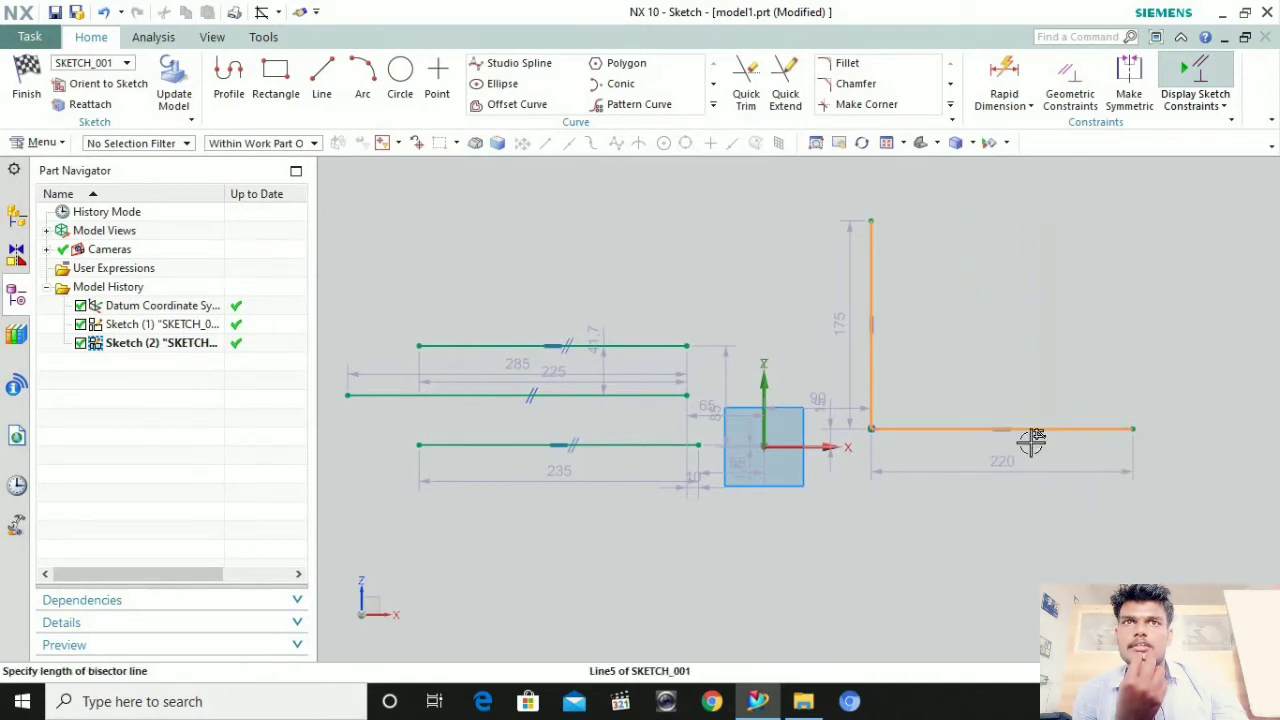
left_click(1071, 274)
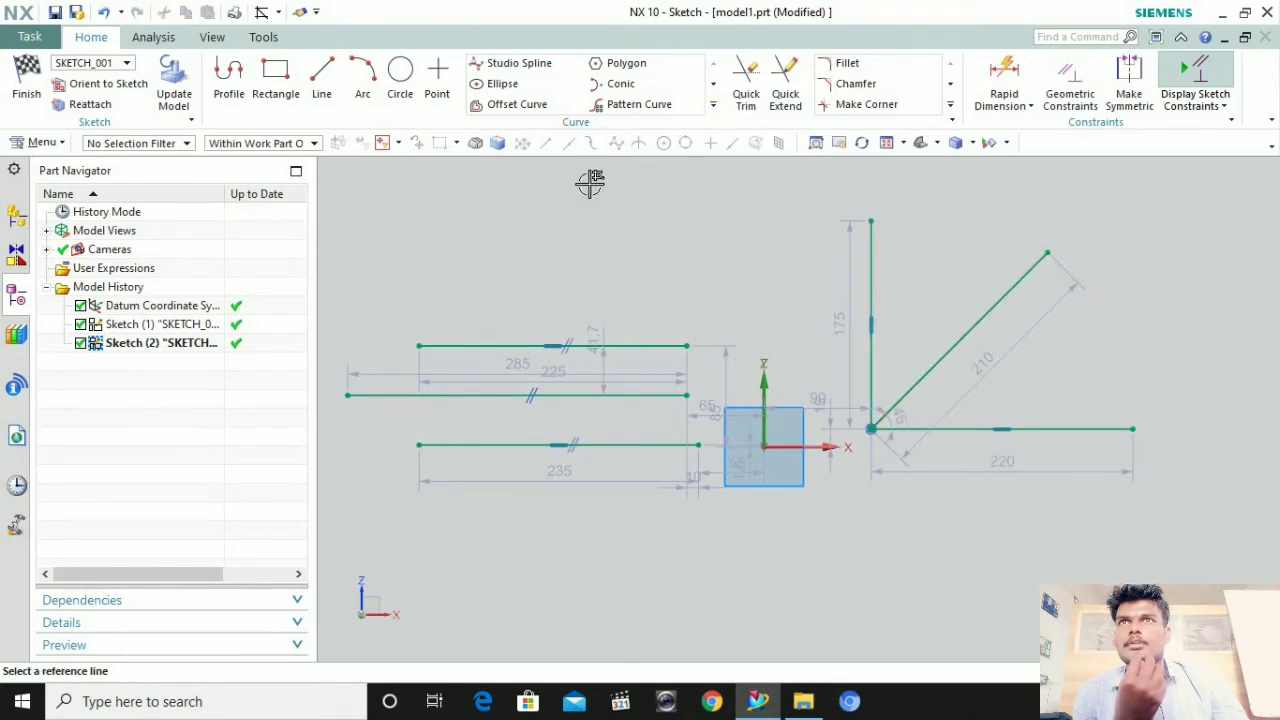
left_click(320, 95)
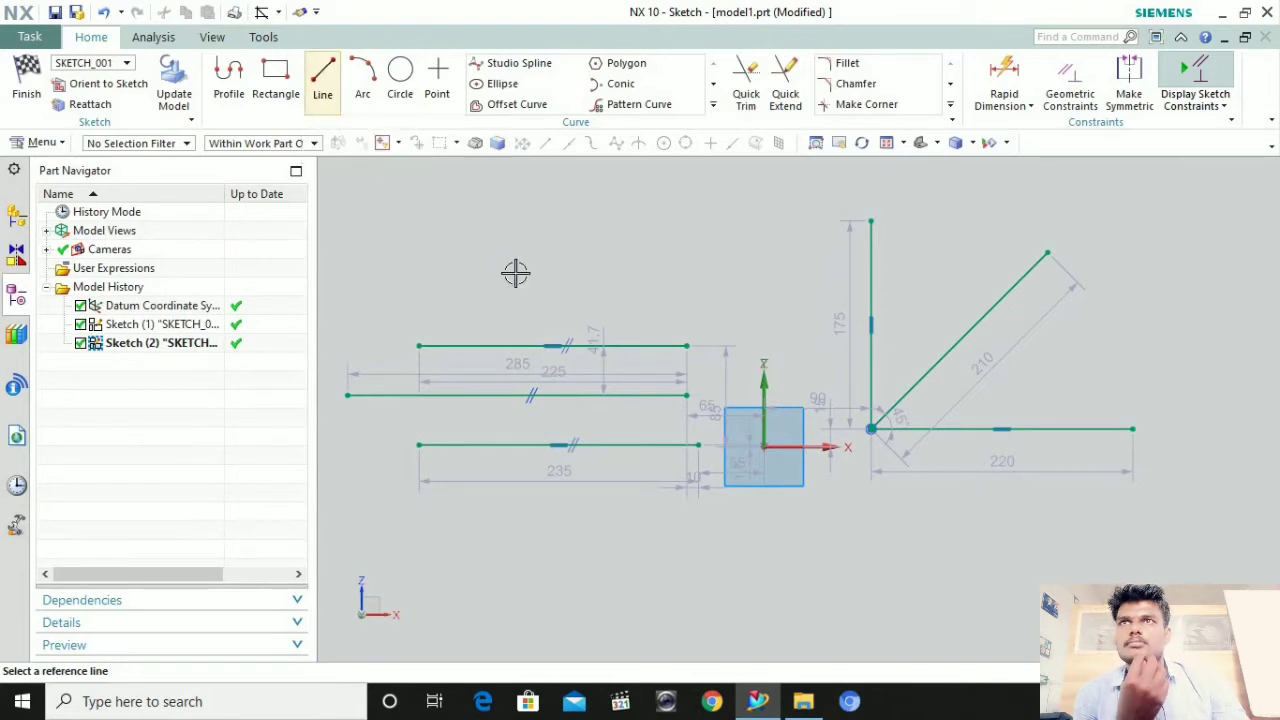
scroll(514, 271, "up", 2)
left_click(713, 105)
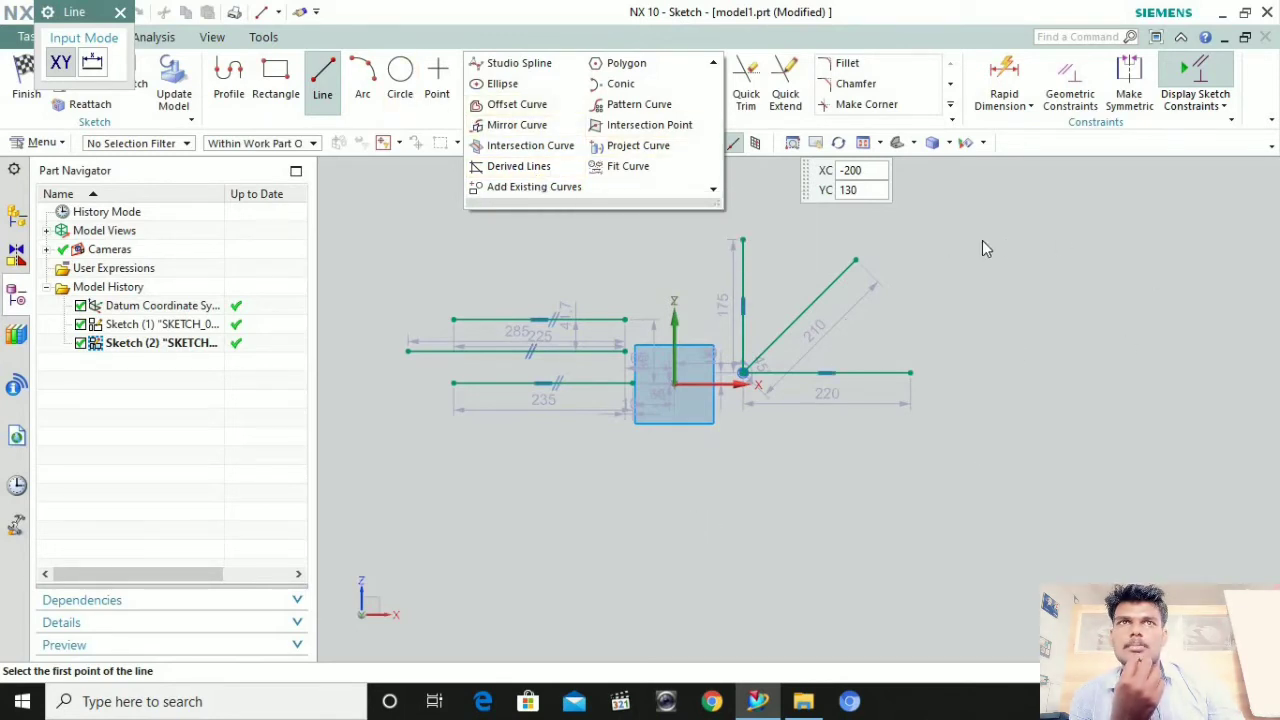
Sketch a vertical line about 210 mm long and a separate slanted line about 320 mm long, on the far positive X side
left_click(1009, 255)
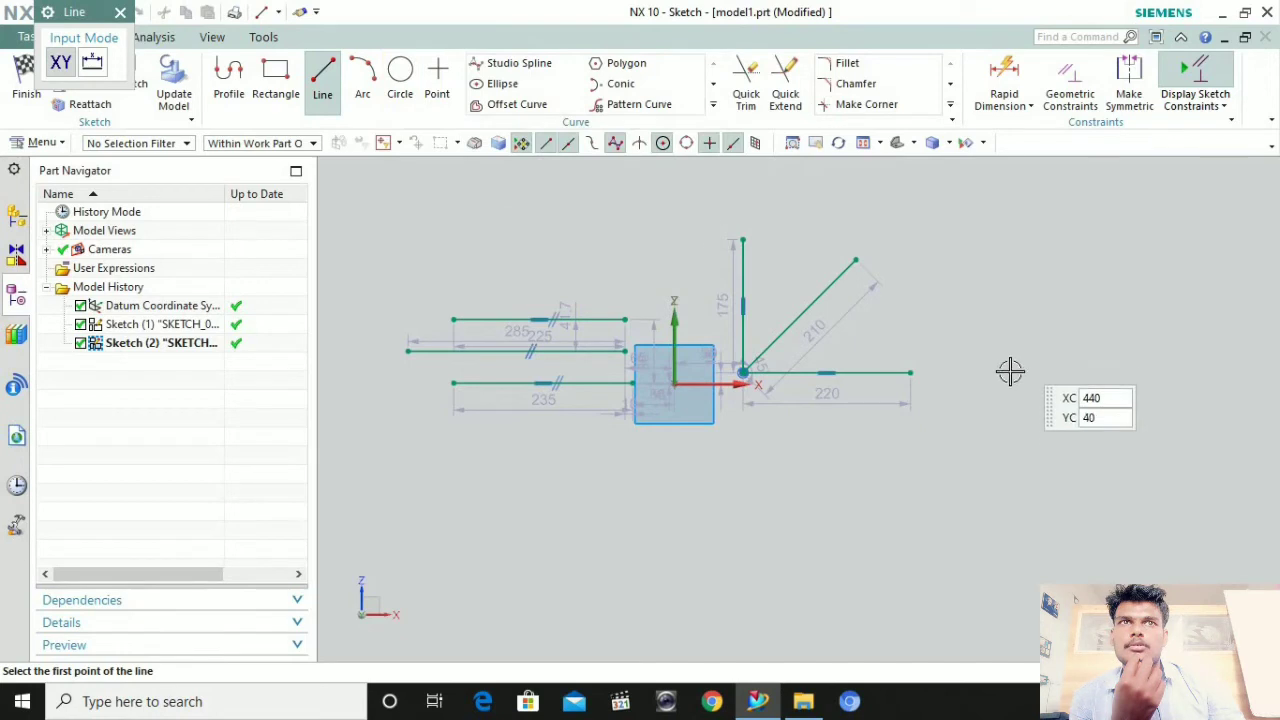
left_click(963, 240)
left_click(965, 401)
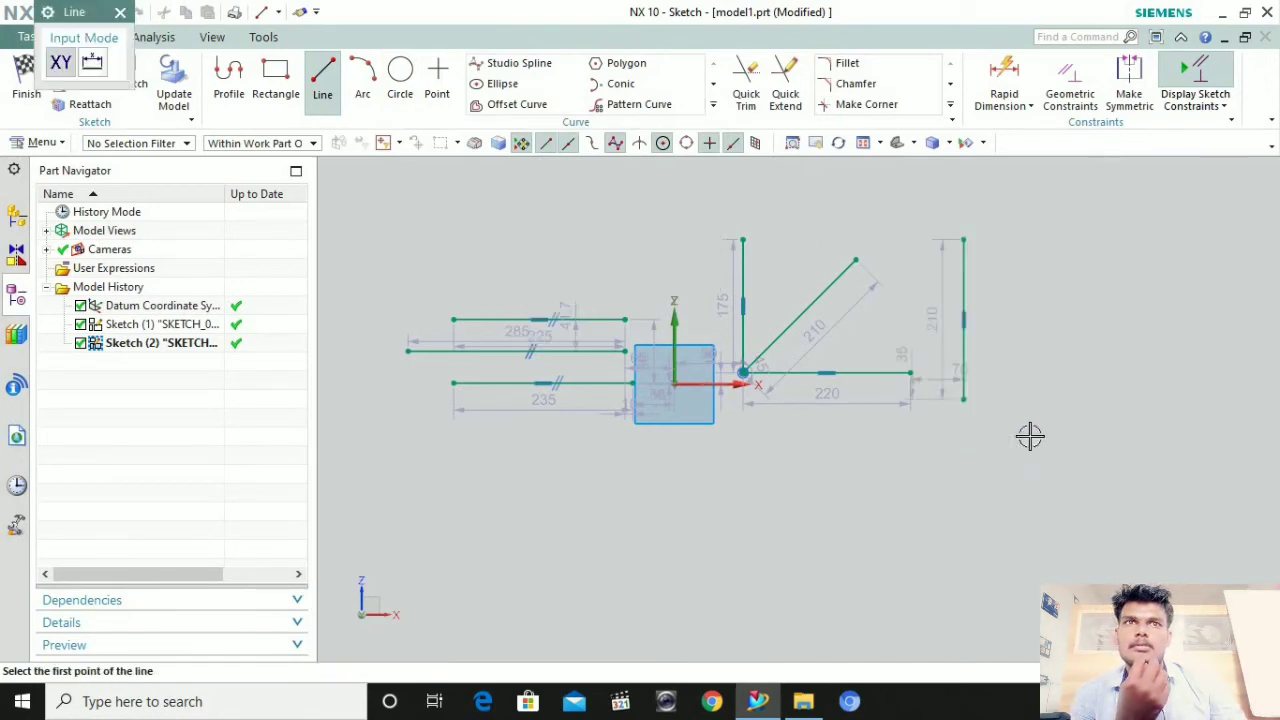
scroll(1030, 437, "down", 3)
scroll(1054, 476, "up", 3)
left_click(1003, 429)
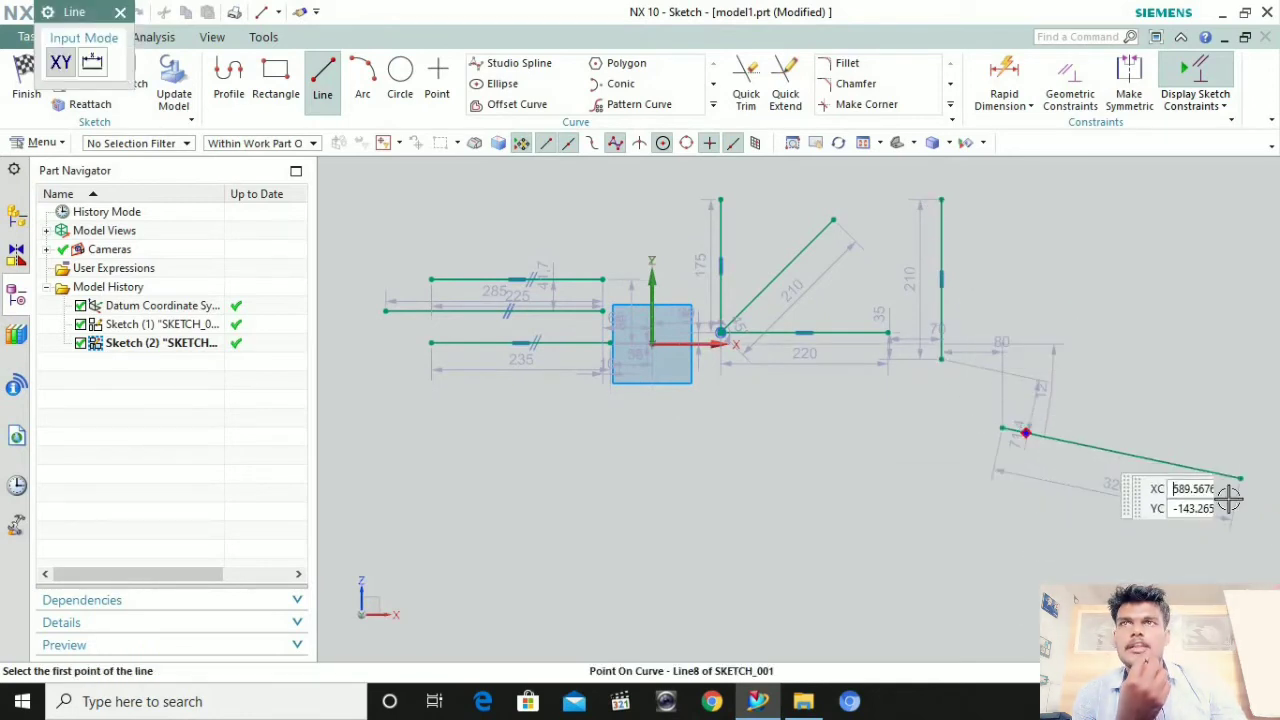
Create a derived bisector line about 410 mm long between the separate vertical line and the slanted line
left_click(714, 105)
left_click(530, 165)
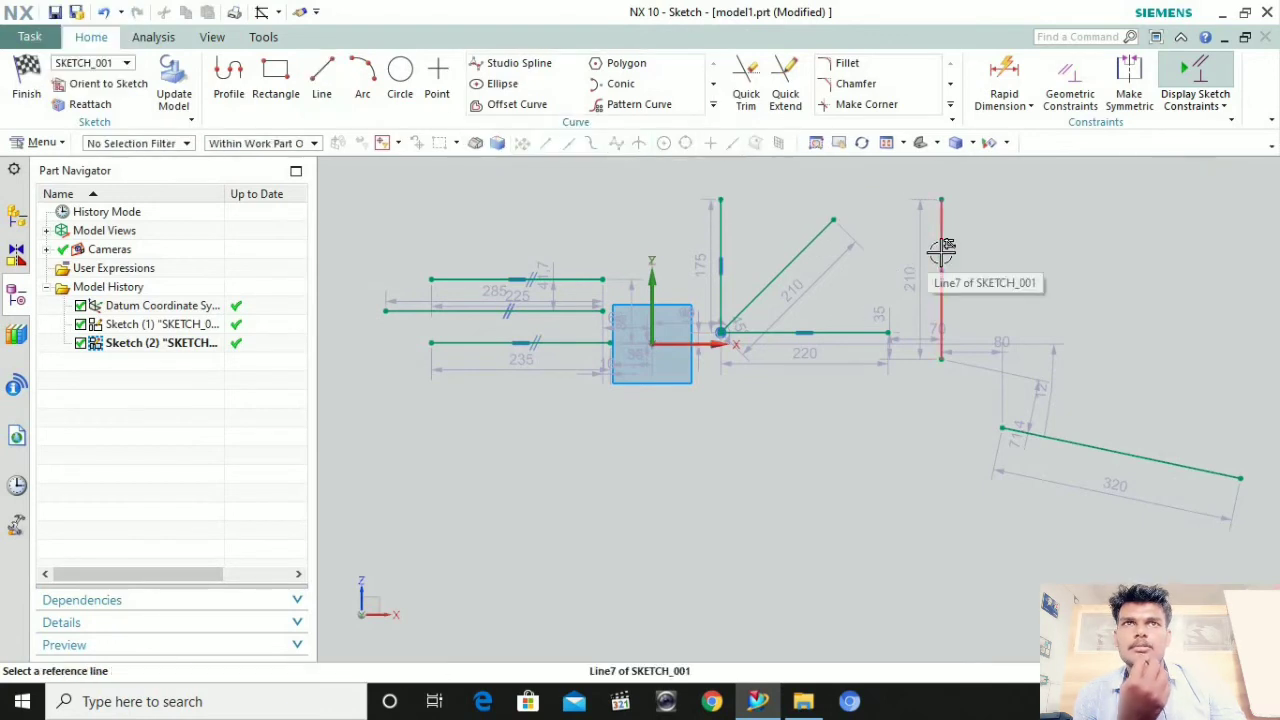
left_click(941, 250)
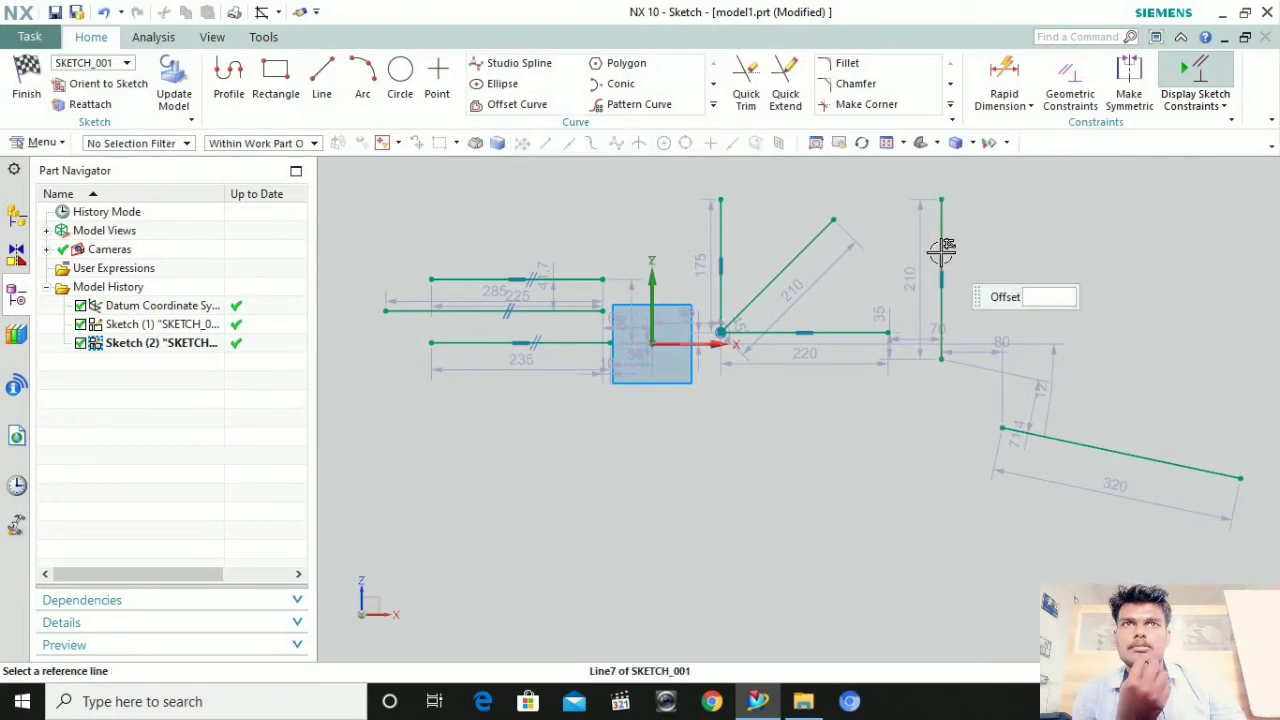
left_click(1105, 450)
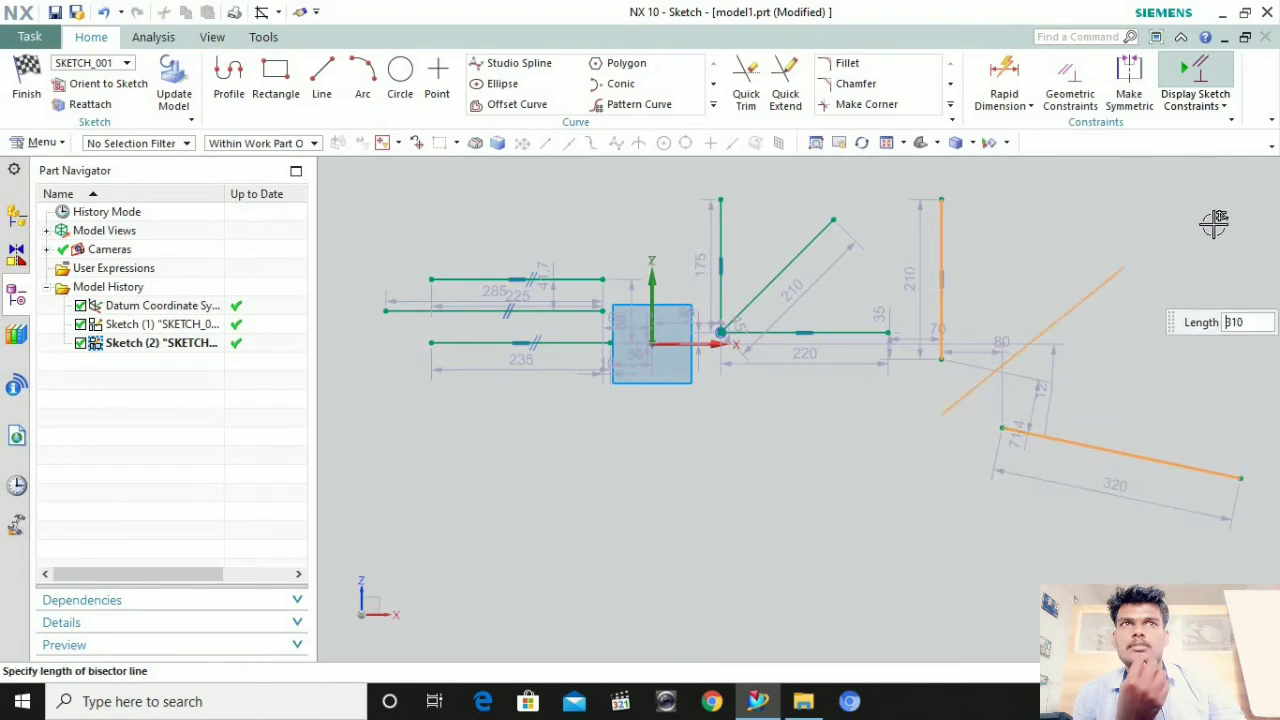
left_click(1028, 385)
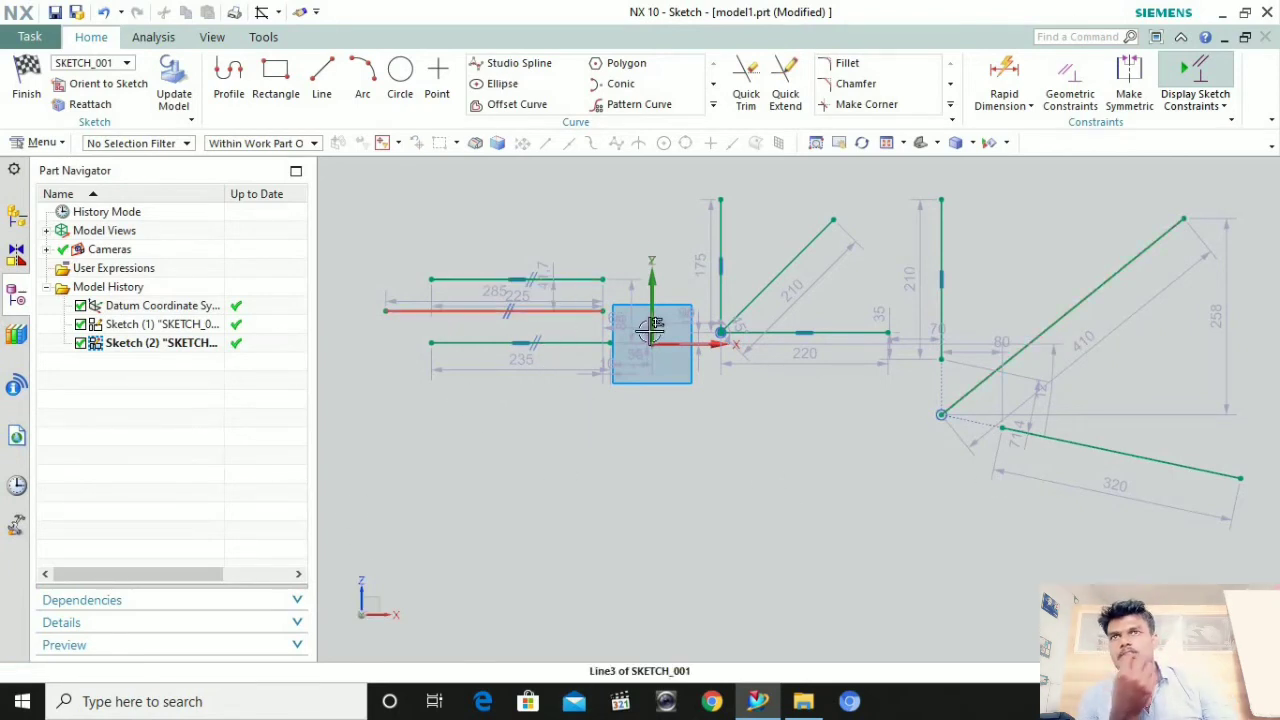
Sketch a horizontal line about 260 mm long, about 345 mm below the origin
left_click(321, 77)
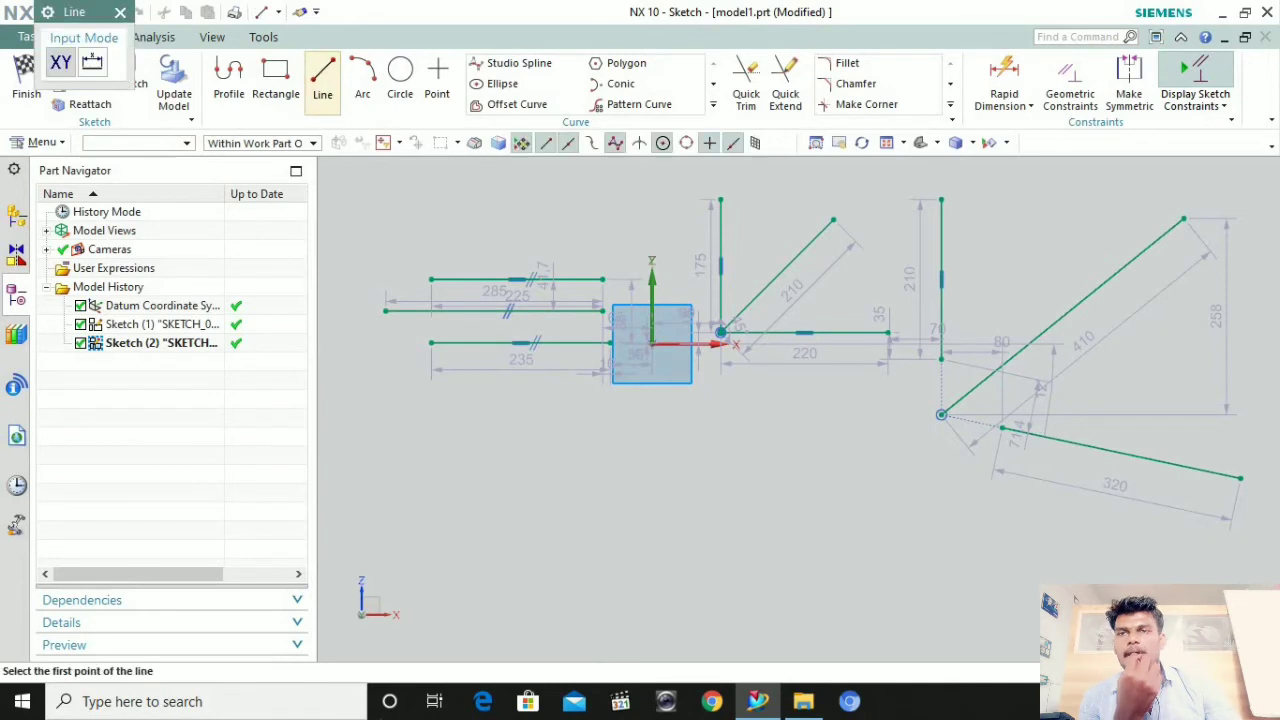
scroll(542, 622, "down", 2)
scroll(543, 621, "up", 4)
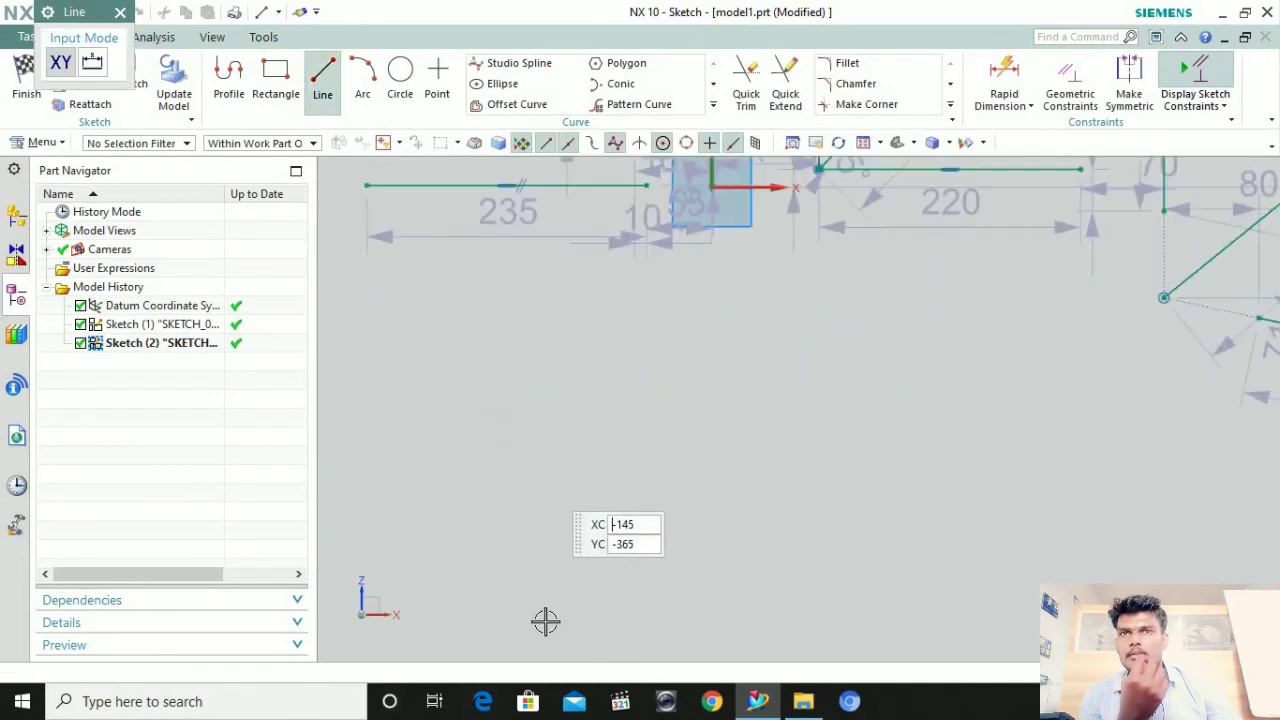
left_click(450, 597)
left_click(759, 598)
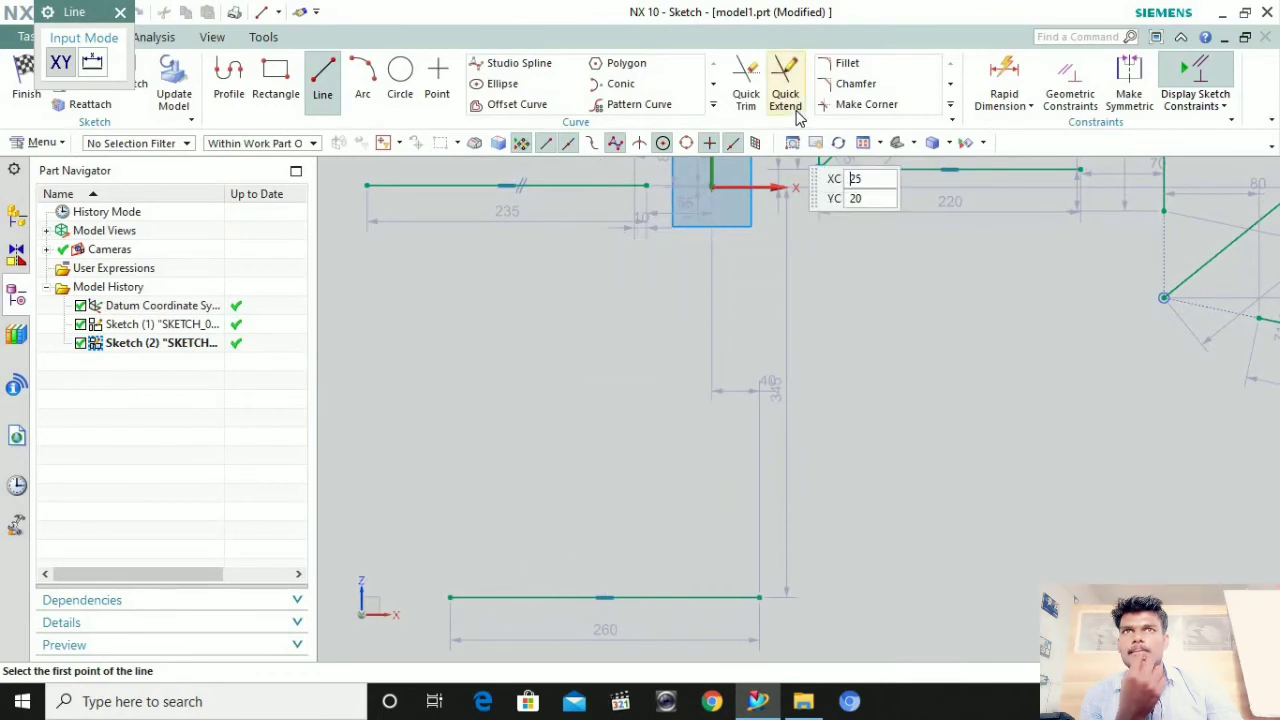
Create a series of parallel derived lines from the lower horizontal line, at successive upward offsets of about 45, 70, 40, 40, 40, 35 and 20 mm
left_click(714, 106)
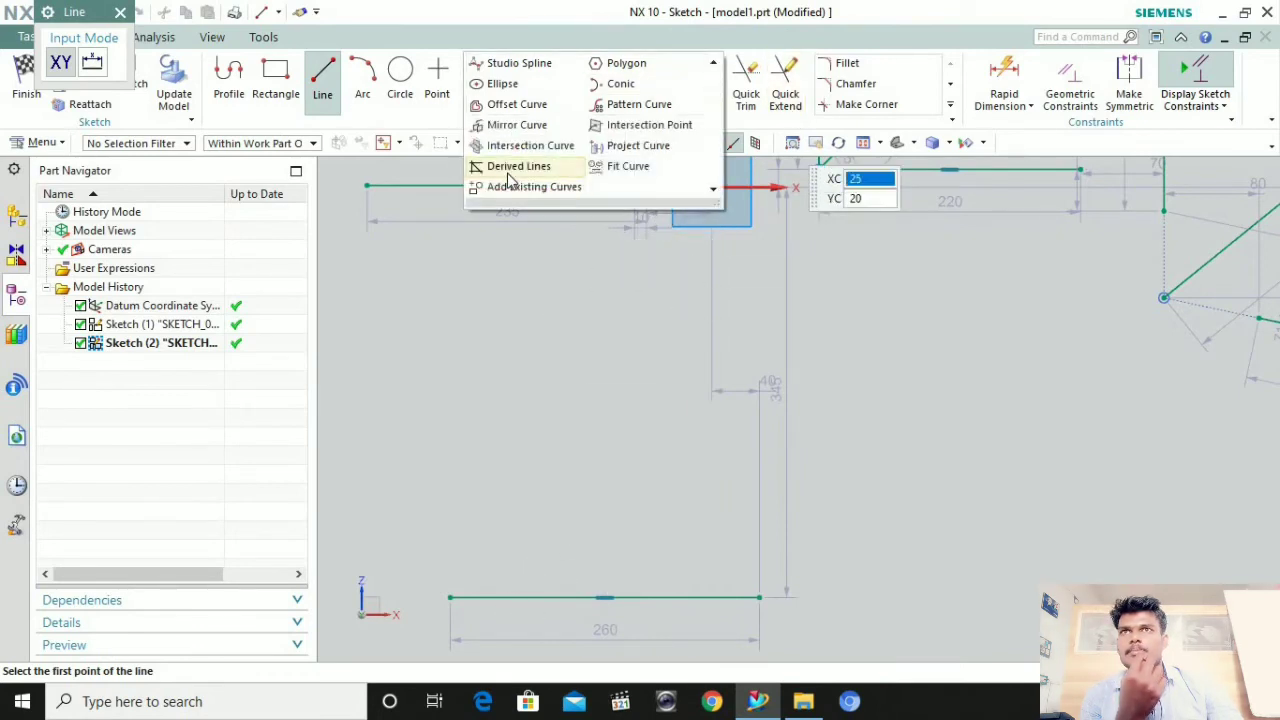
left_click(509, 170)
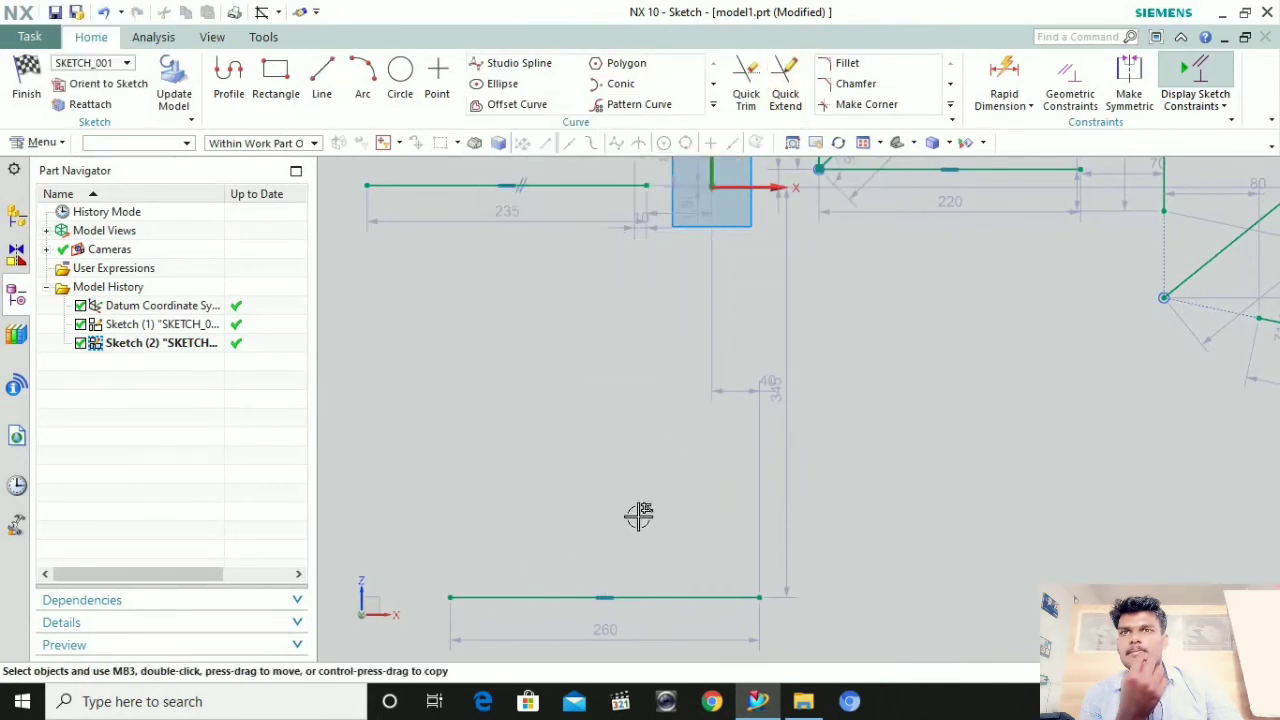
left_click(645, 598)
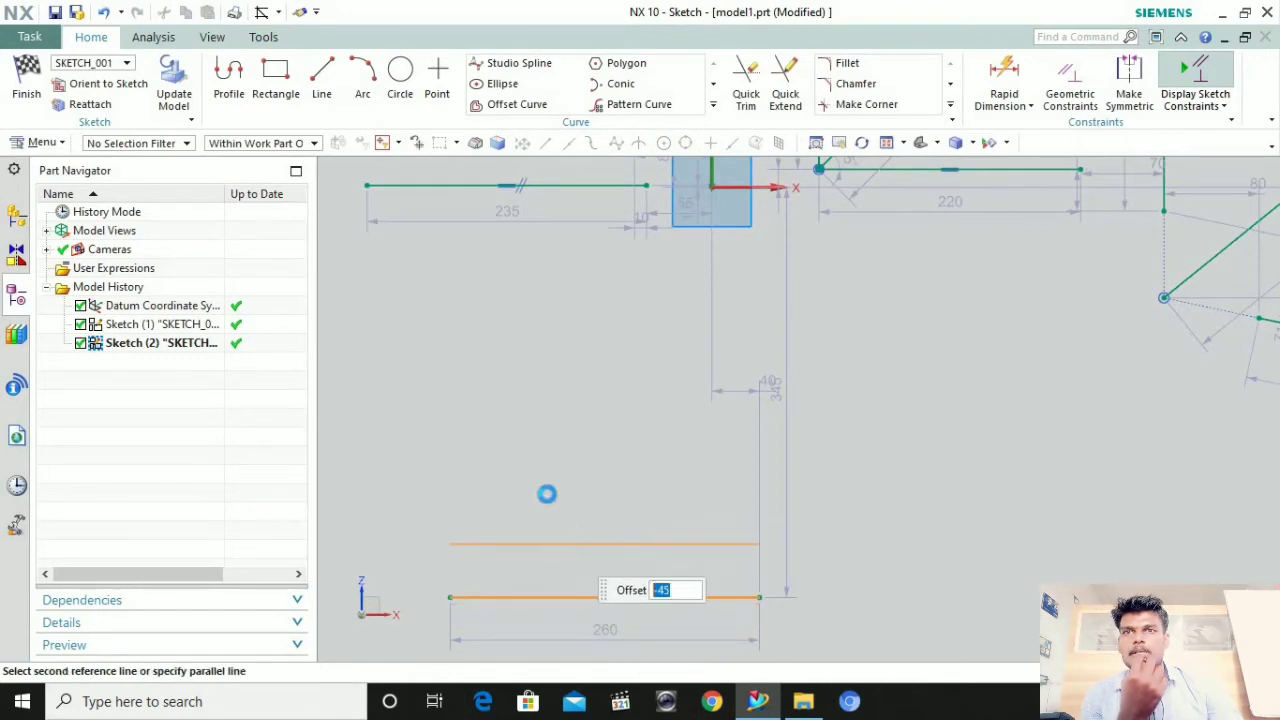
left_click(577, 463)
left_click(572, 407)
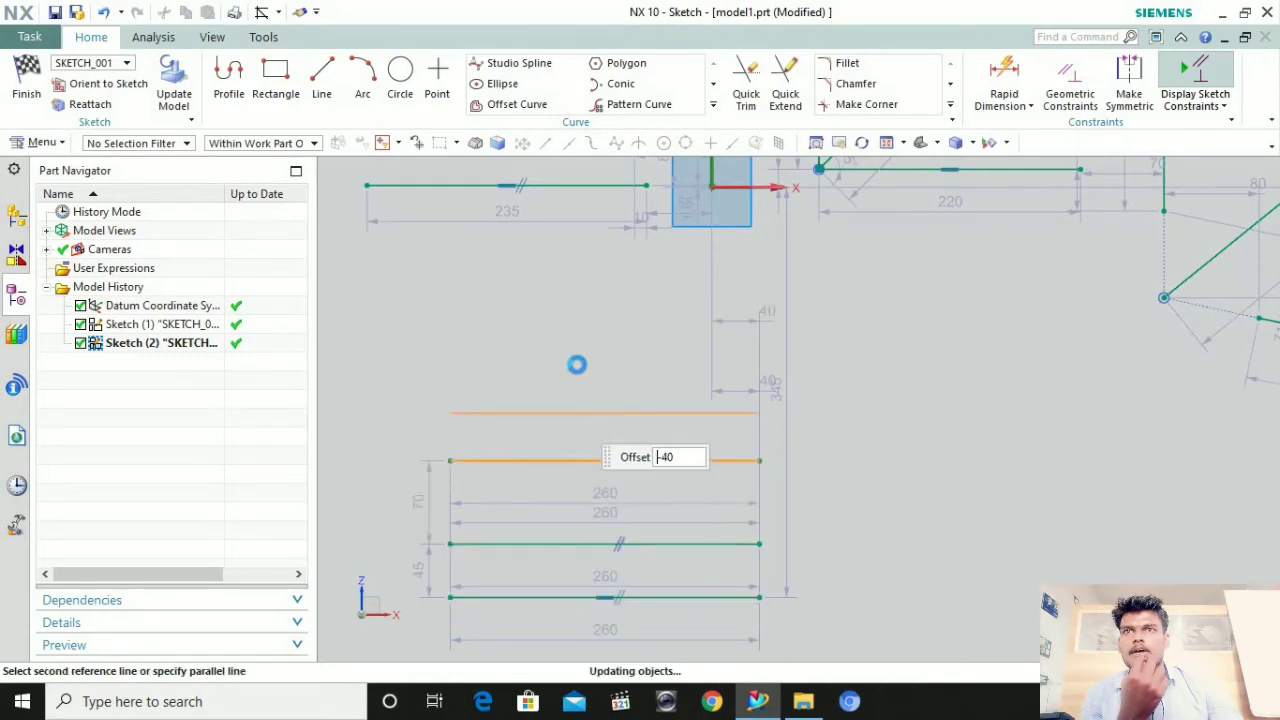
left_click(575, 330)
left_click(583, 264)
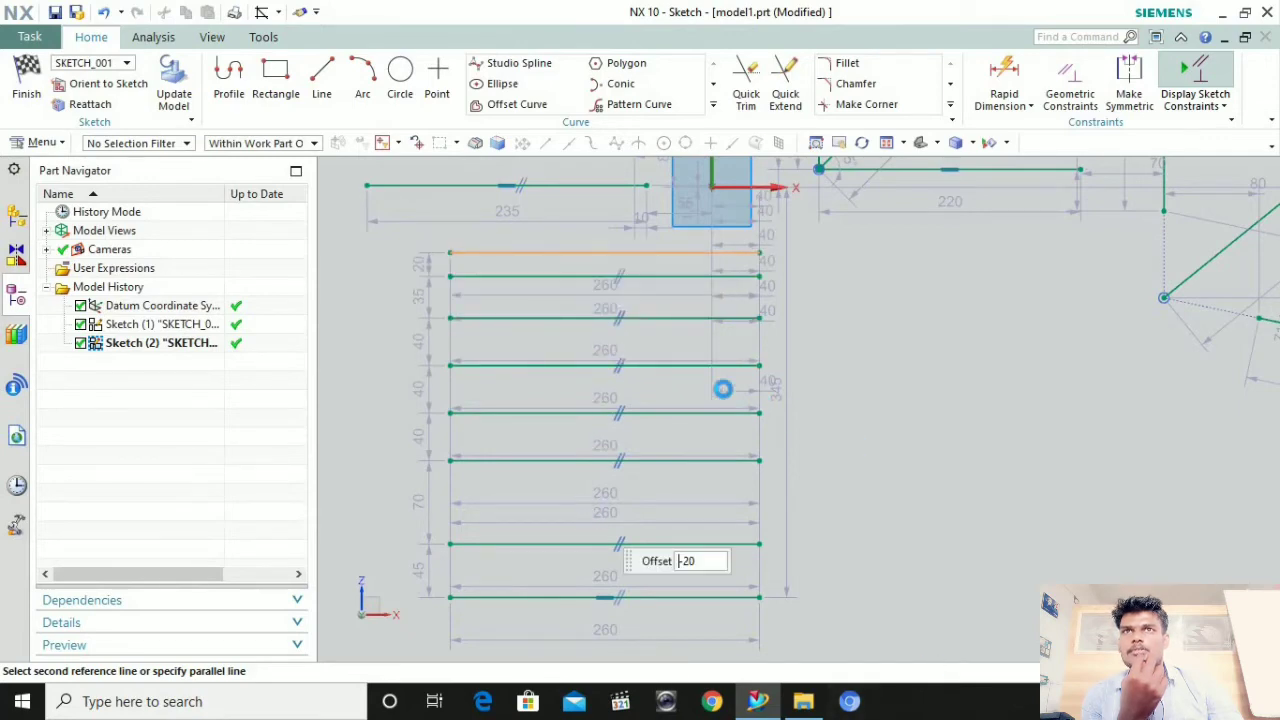
scroll(669, 472, "up", 2)
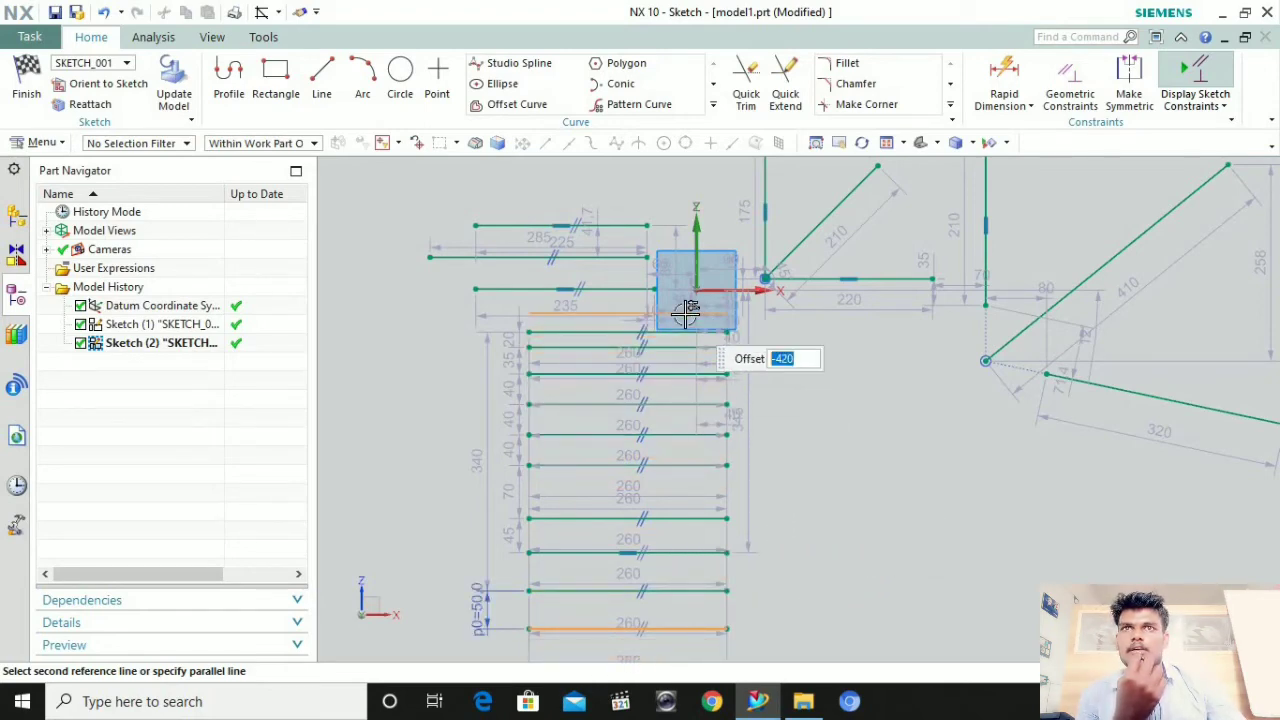
left_click(694, 193)
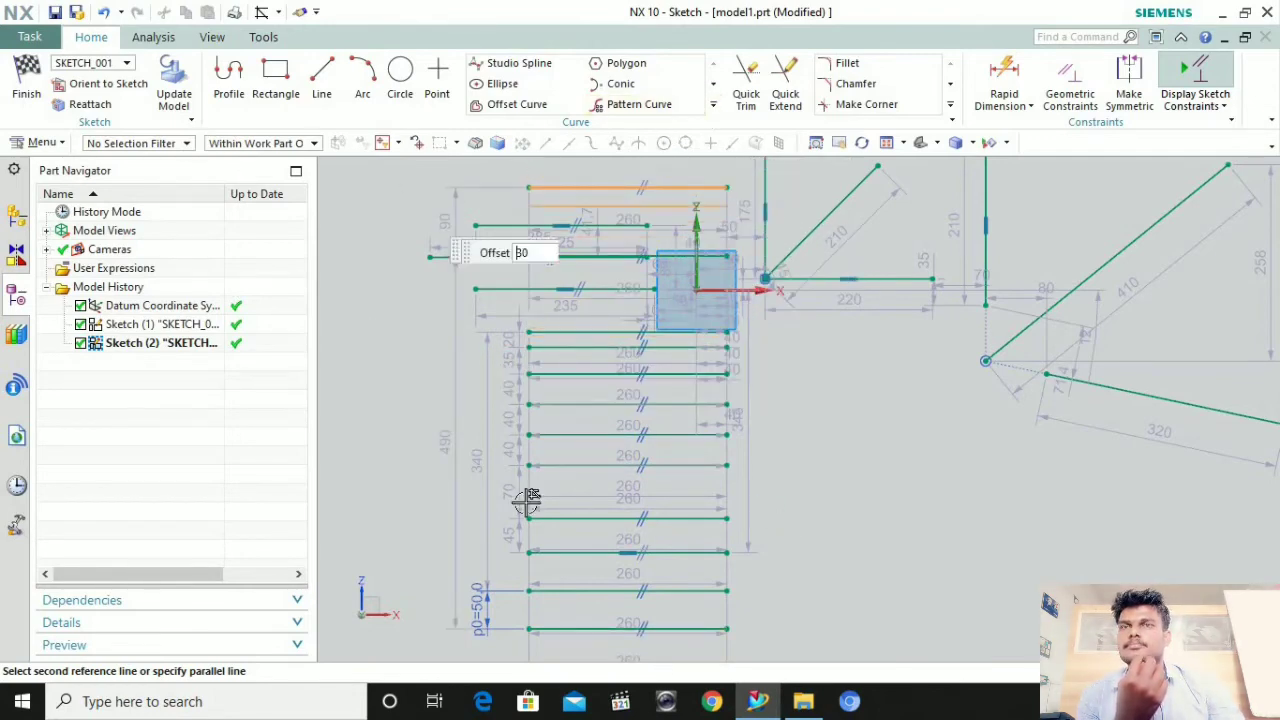
Undo the parallel derived lines, their 260 mm base line, the last bisector and the slanted line
key("ctrl+z")
key("ctrl+z")
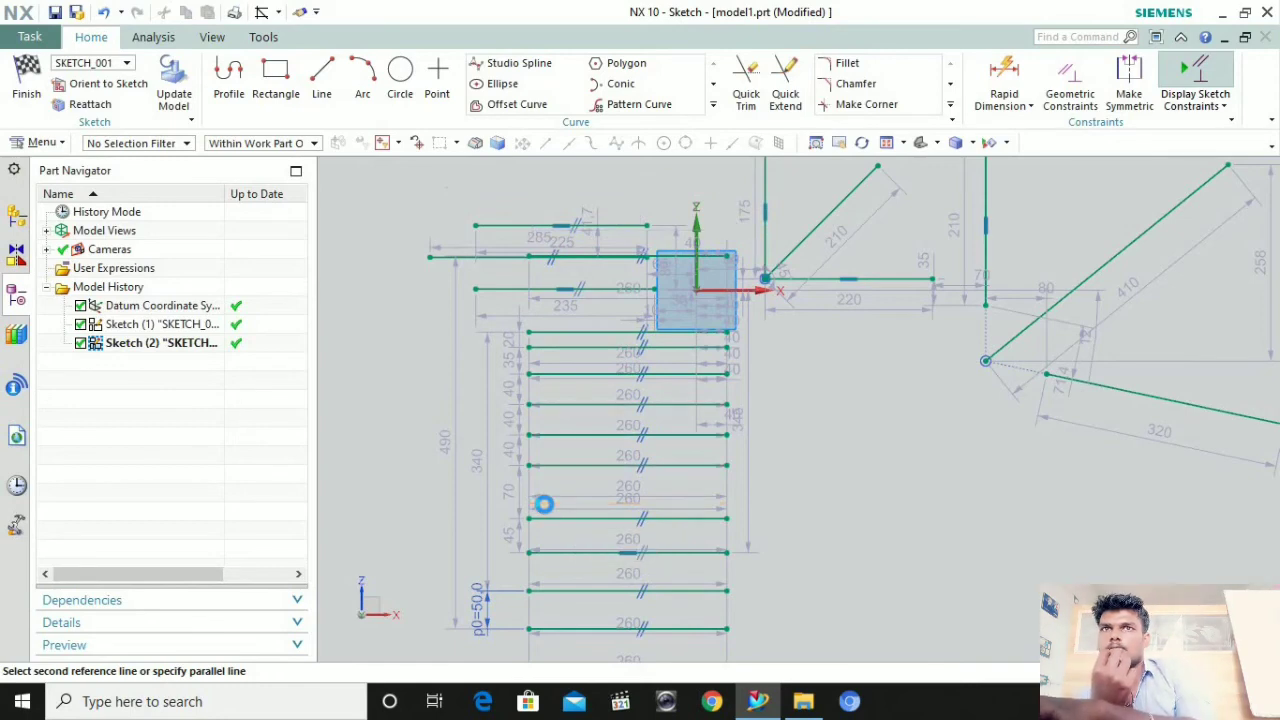
key("ctrl+z")
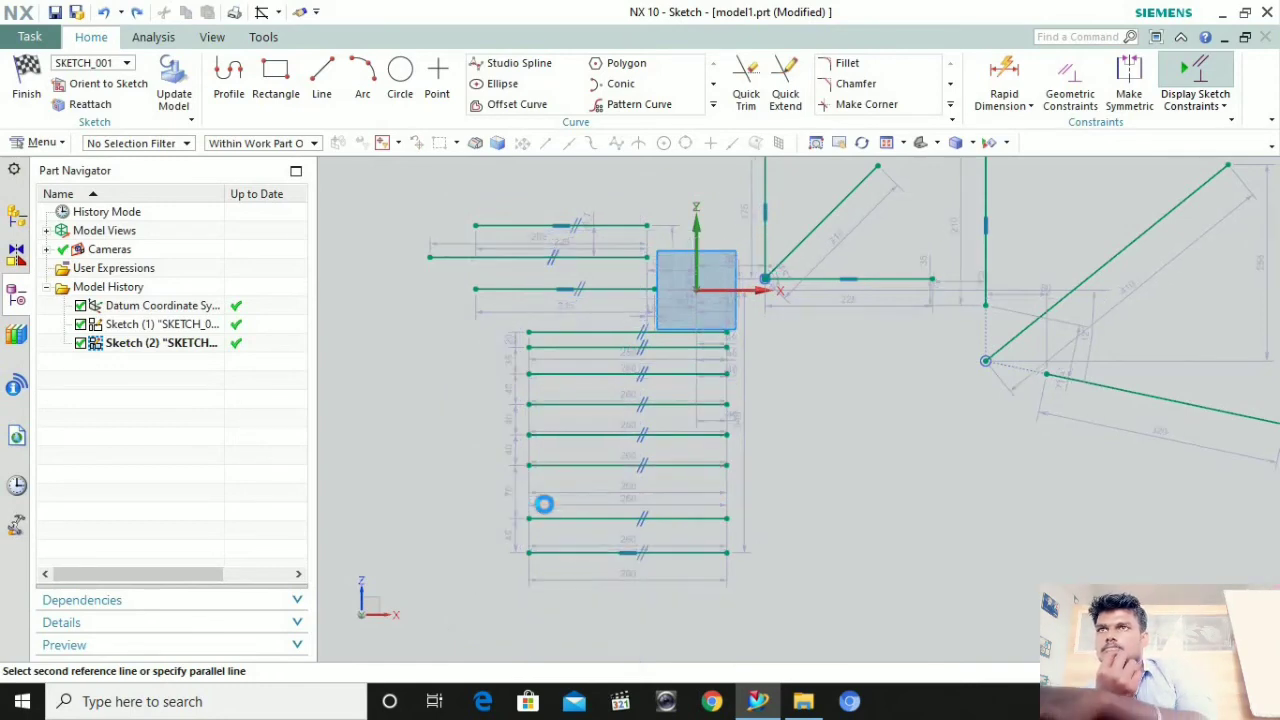
key("ctrl+z")
key("ctrl+z")
key("ctrl+z")
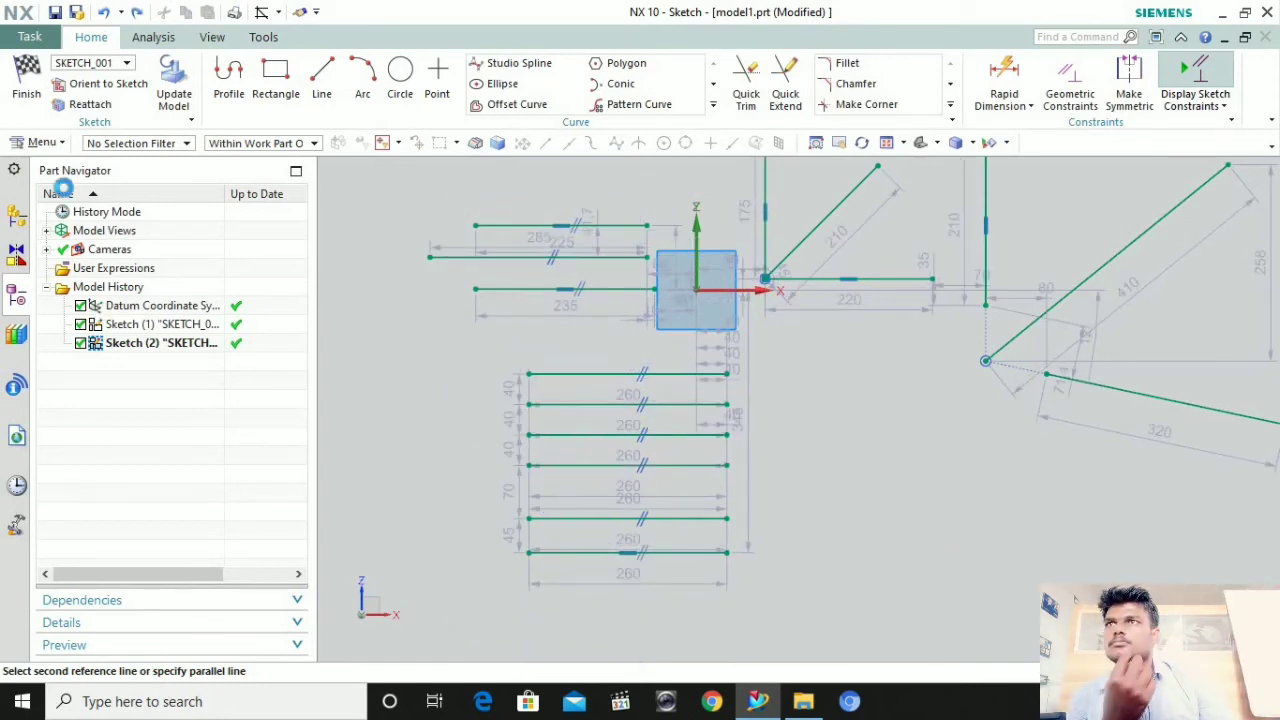
key("ctrl+z")
key("ctrl+z")
key("ctrl+z")
key("ctrl+z")
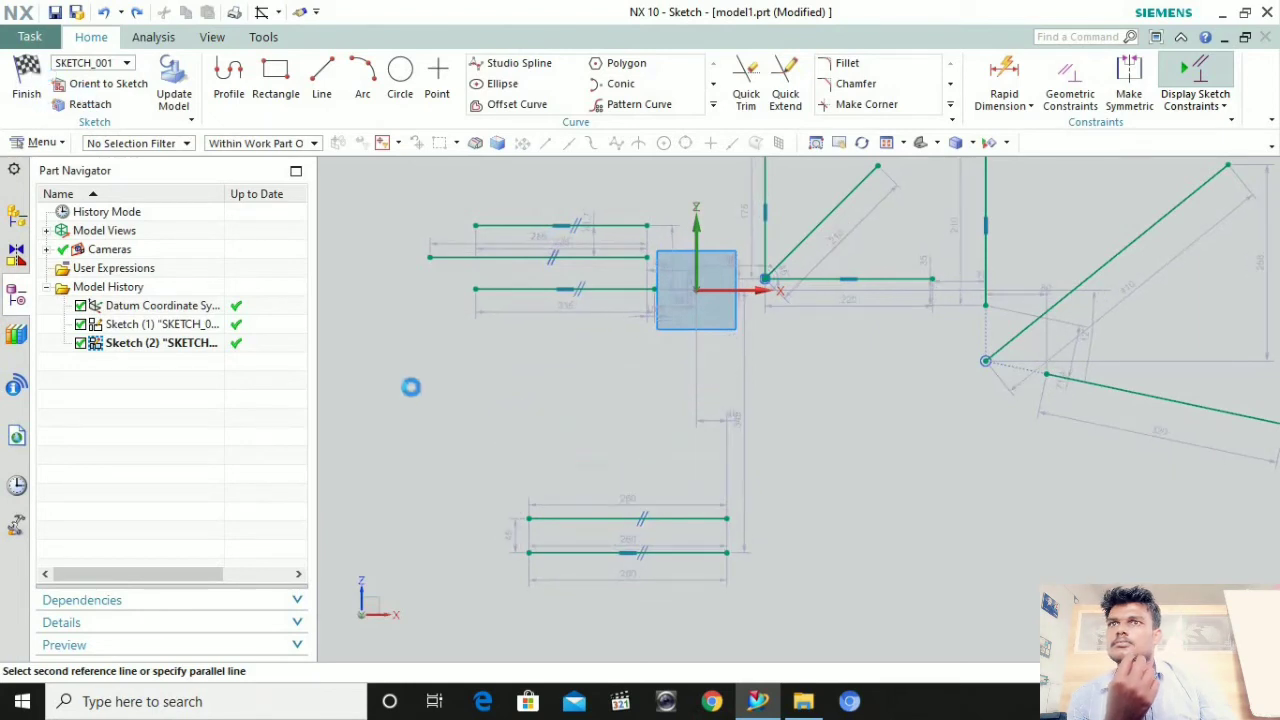
key("ctrl+z")
key("ctrl+z")
key("ctrl+z")
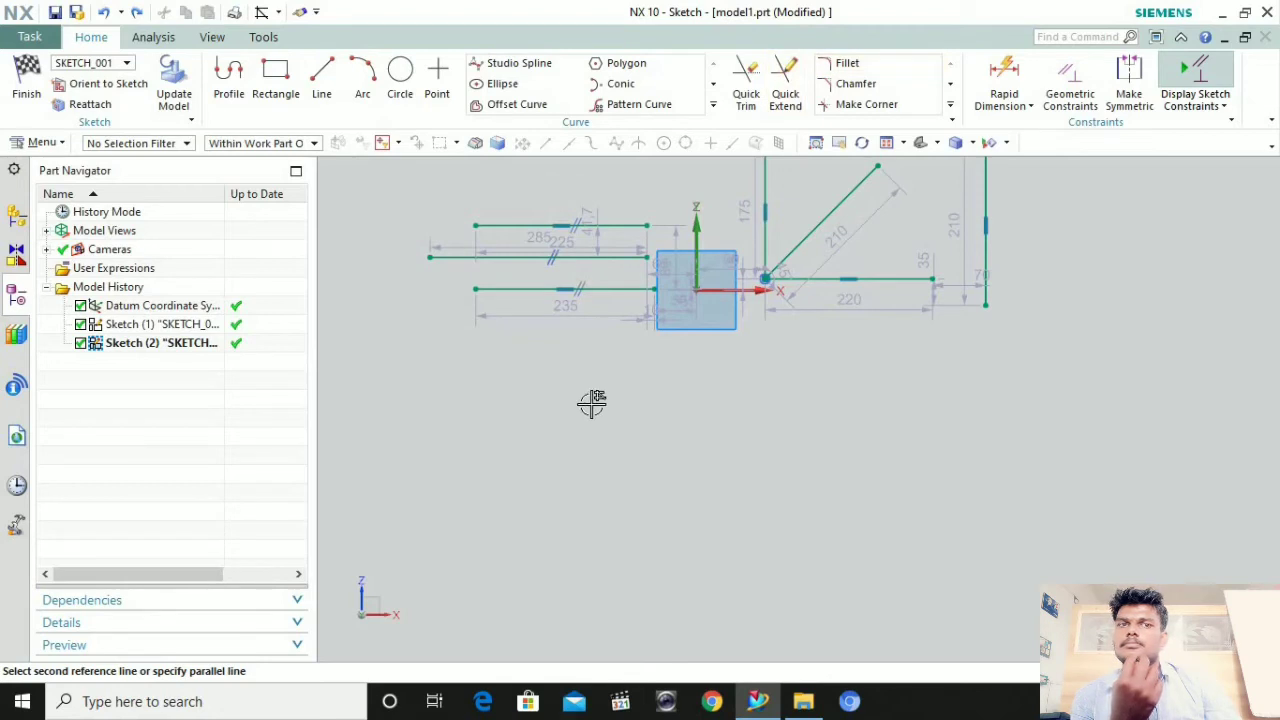
Finish the sketch and delete both sketches, SKETCH_001 and SKETCH_000, from the model history
left_click(38, 88)
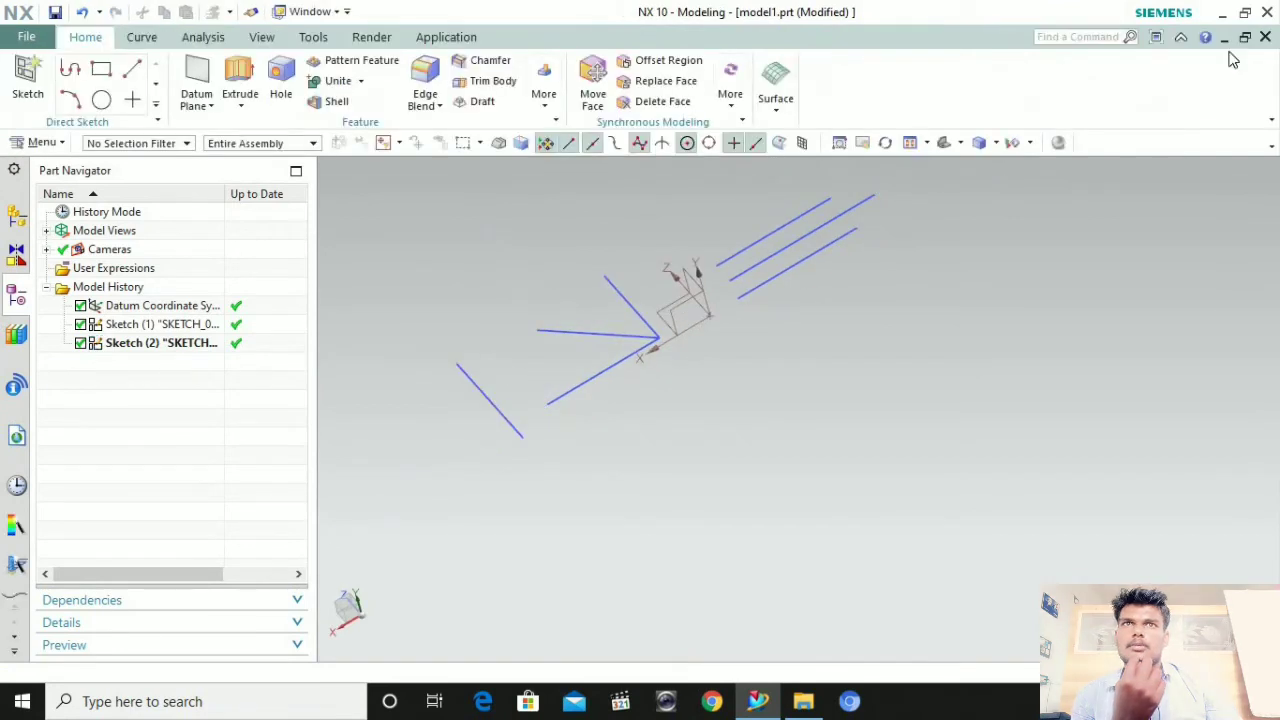
scroll(739, 376, "down", 2)
left_click(197, 345)
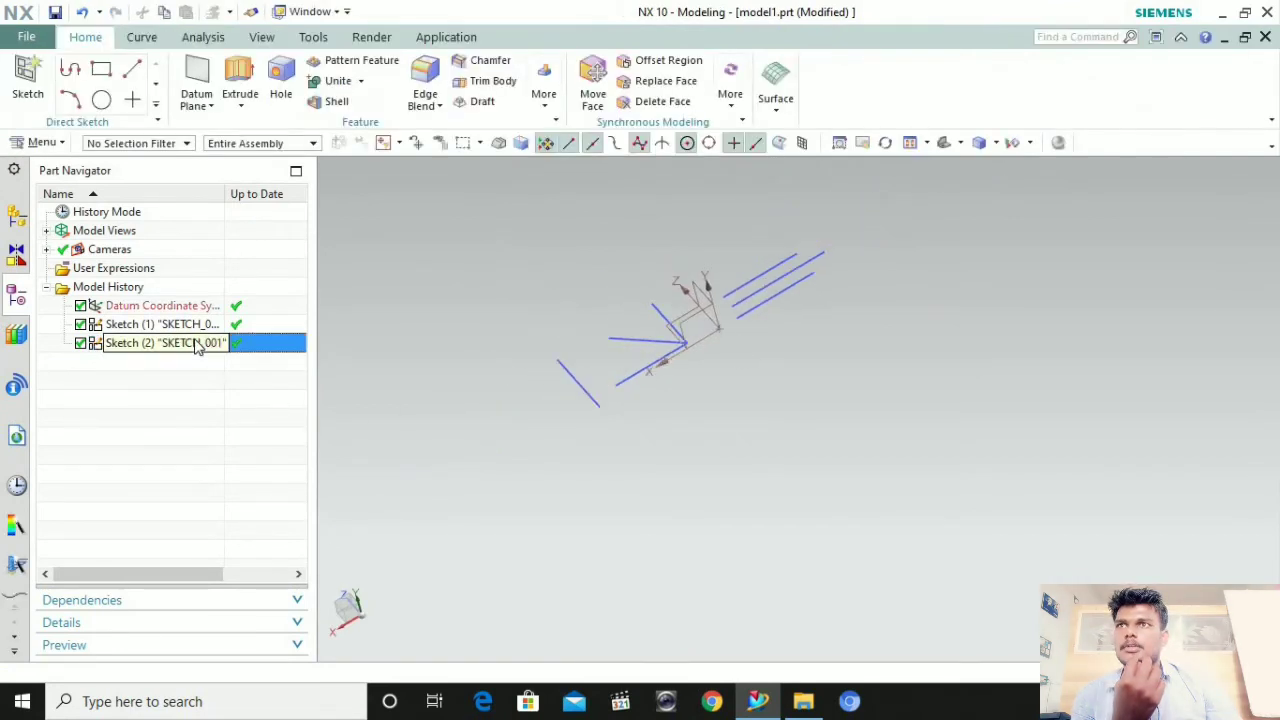
right_click(196, 345)
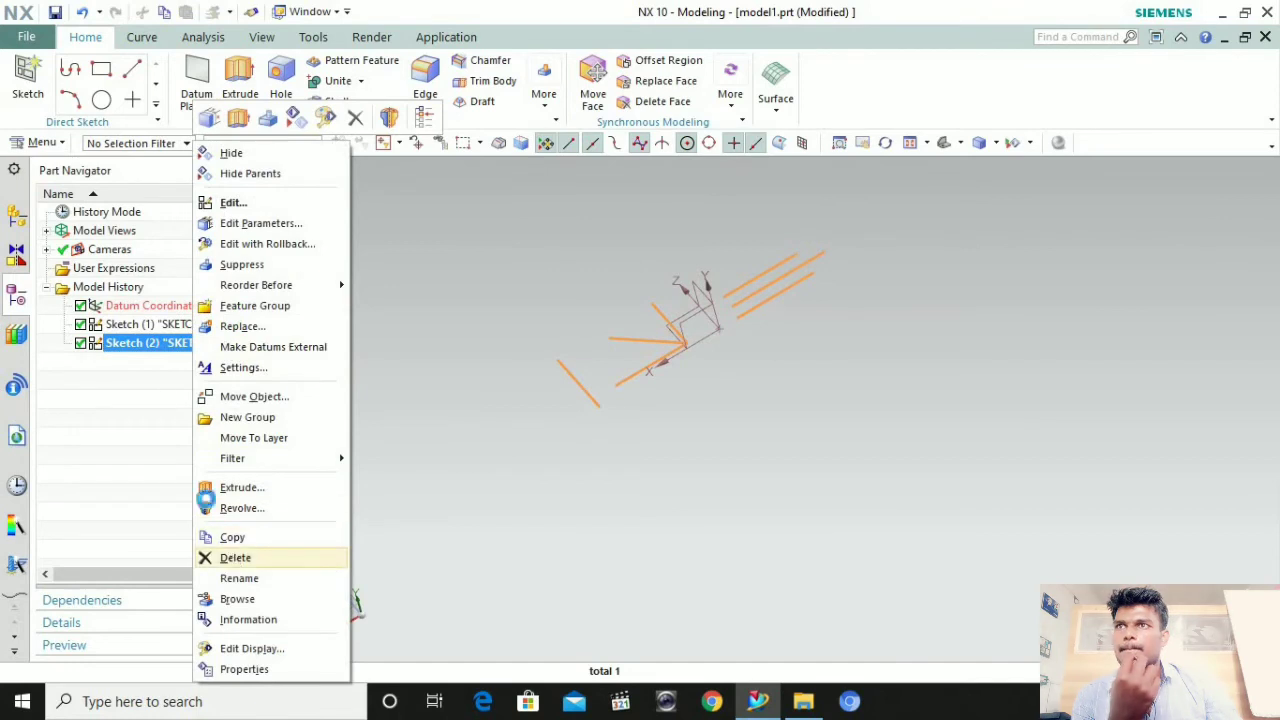
left_click(230, 557)
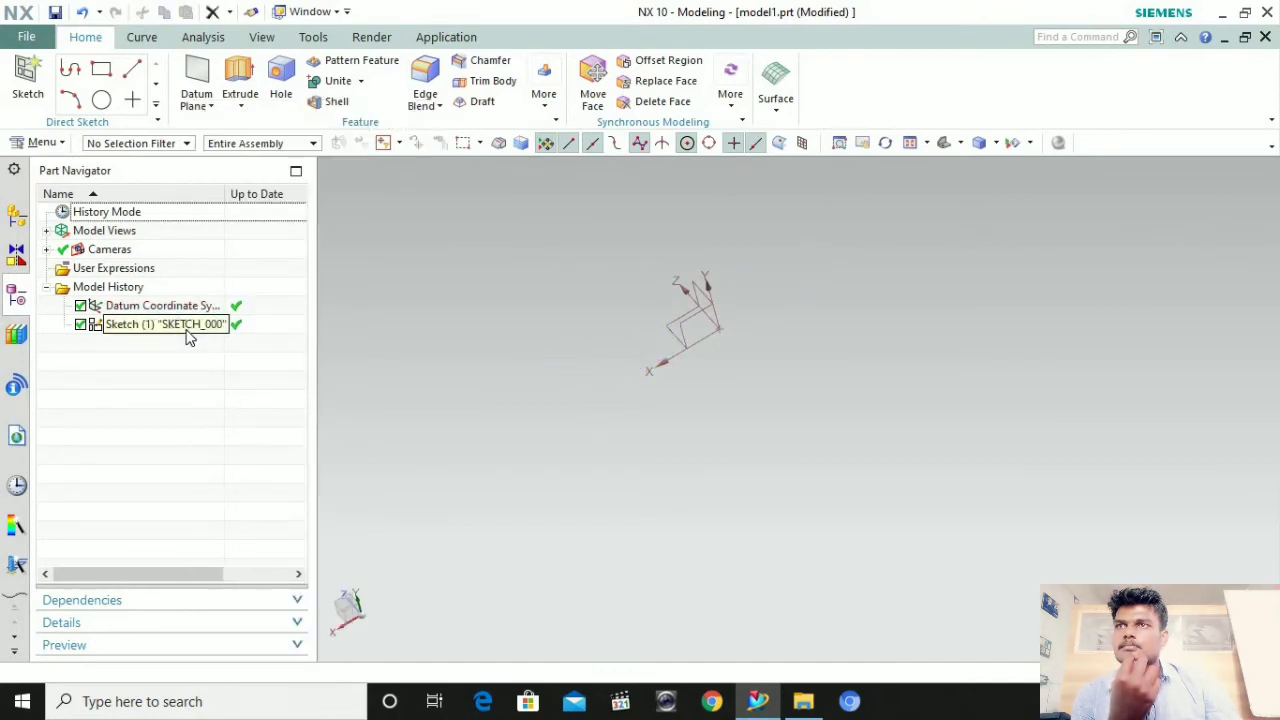
right_click(187, 330)
left_click(242, 560)
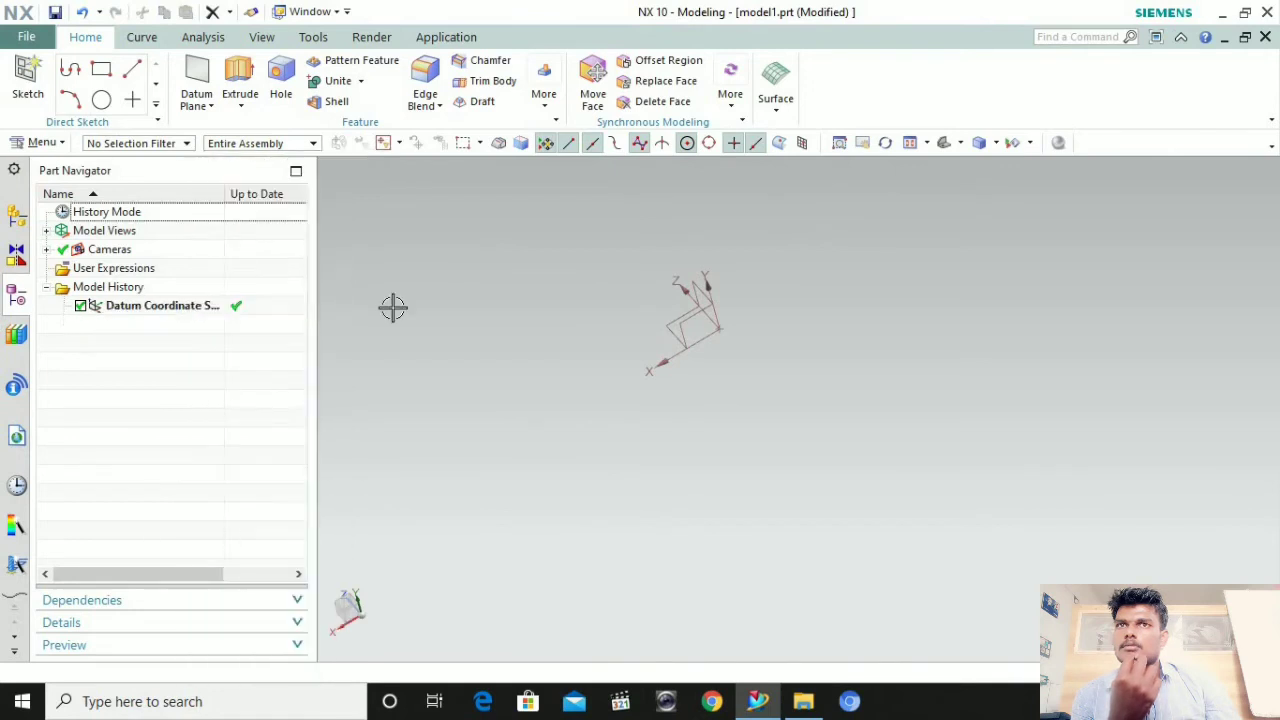
Create a new sketch on the XY plane and open it in the sketch task environment
left_click(28, 80)
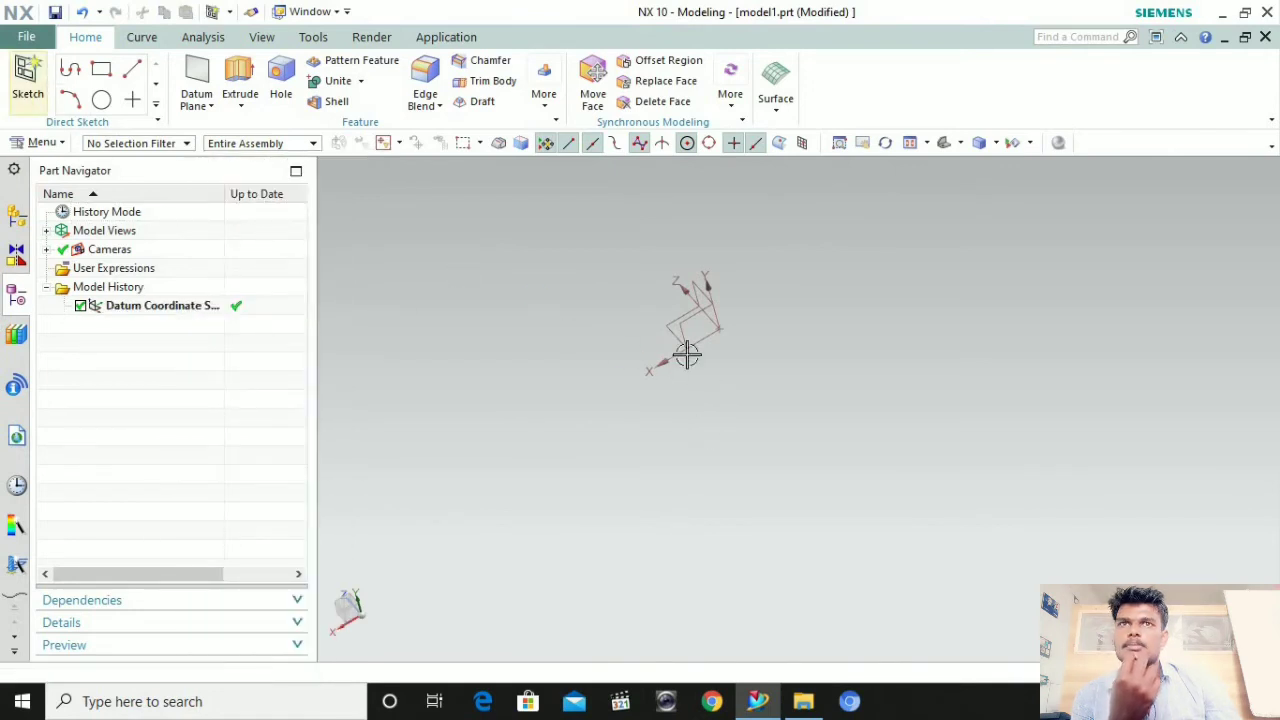
left_click(215, 302)
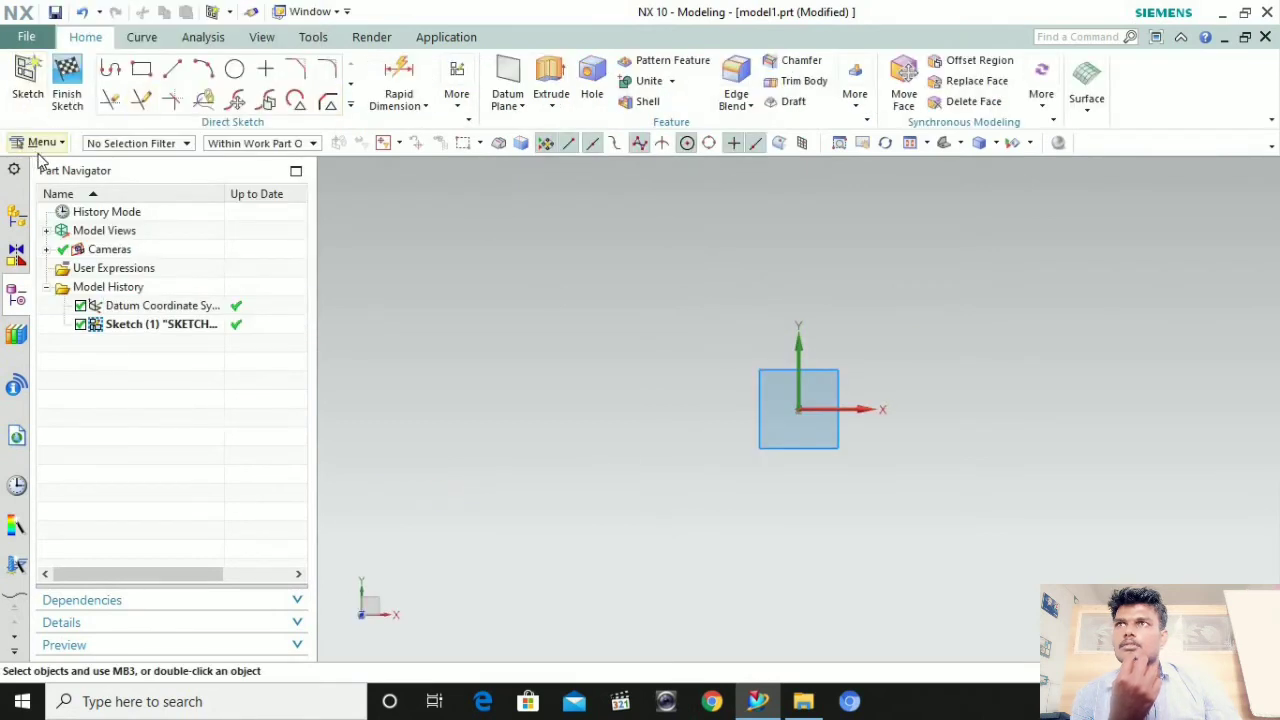
left_click(42, 143)
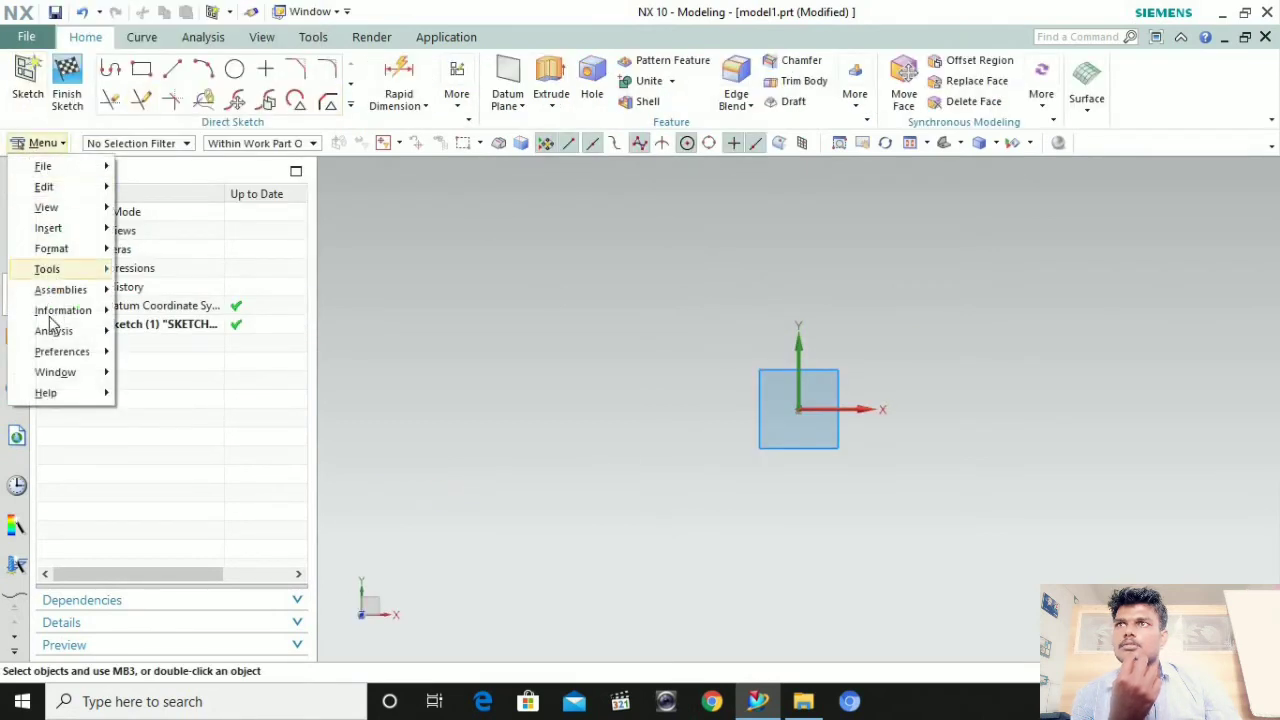
left_click(468, 117)
left_click(458, 98)
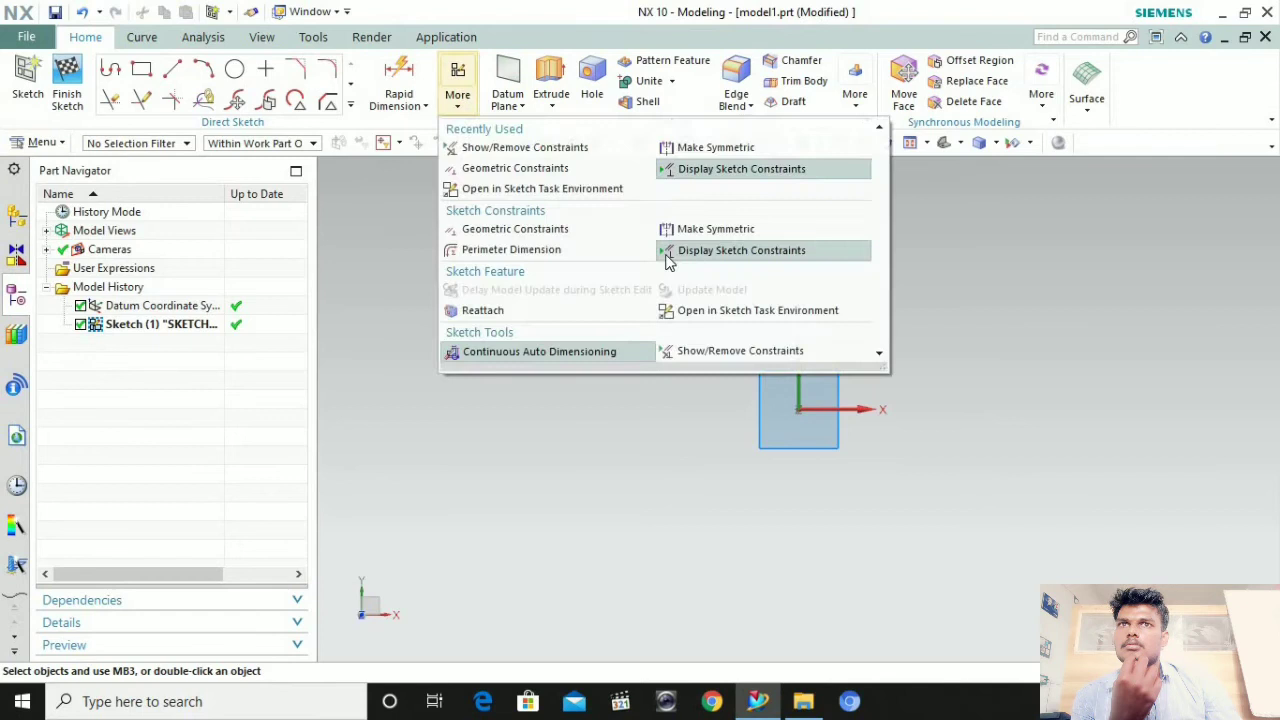
left_click(711, 309)
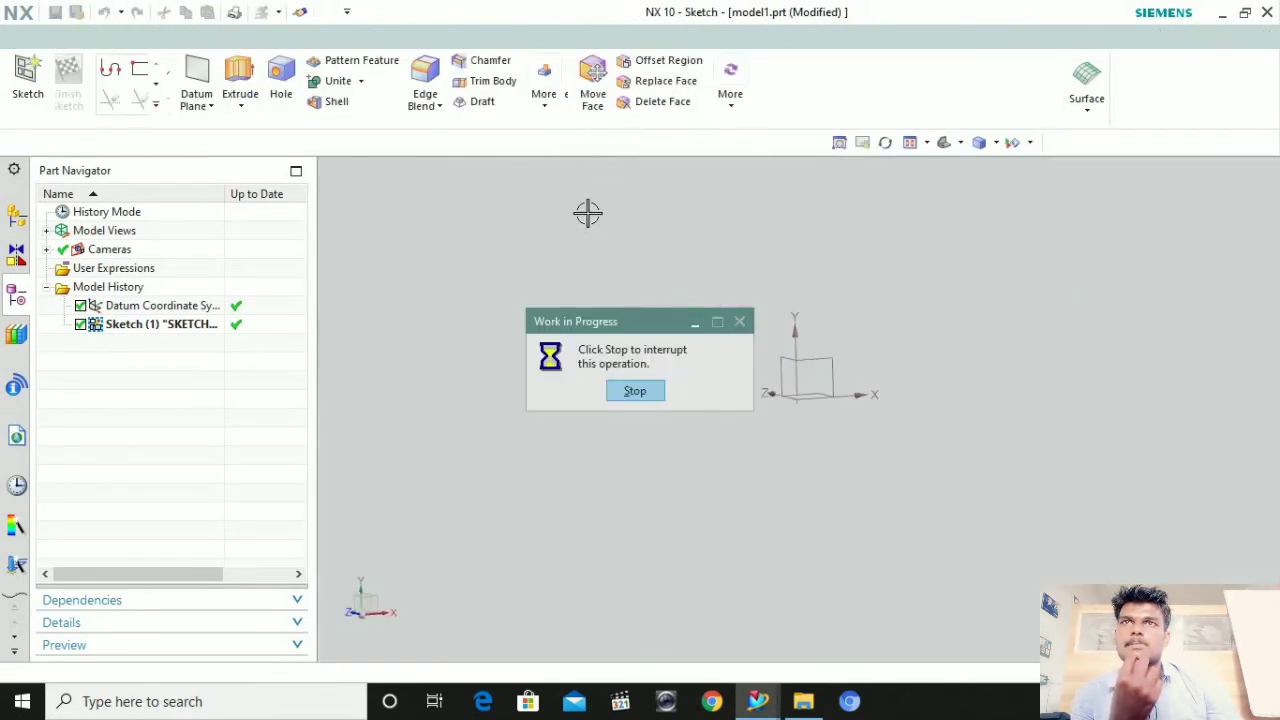
Draw a three-point rectangle about 670 mm wide and 390 mm high around the sketch origin
left_click(712, 104)
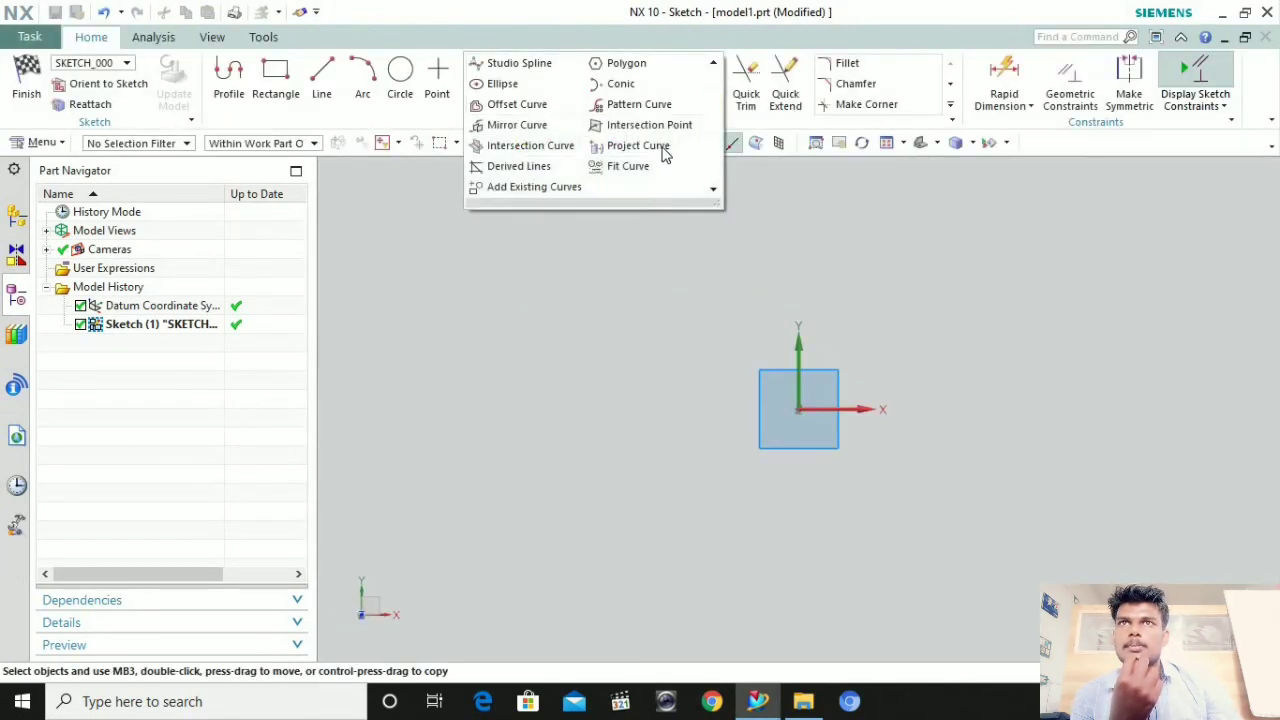
left_click(275, 78)
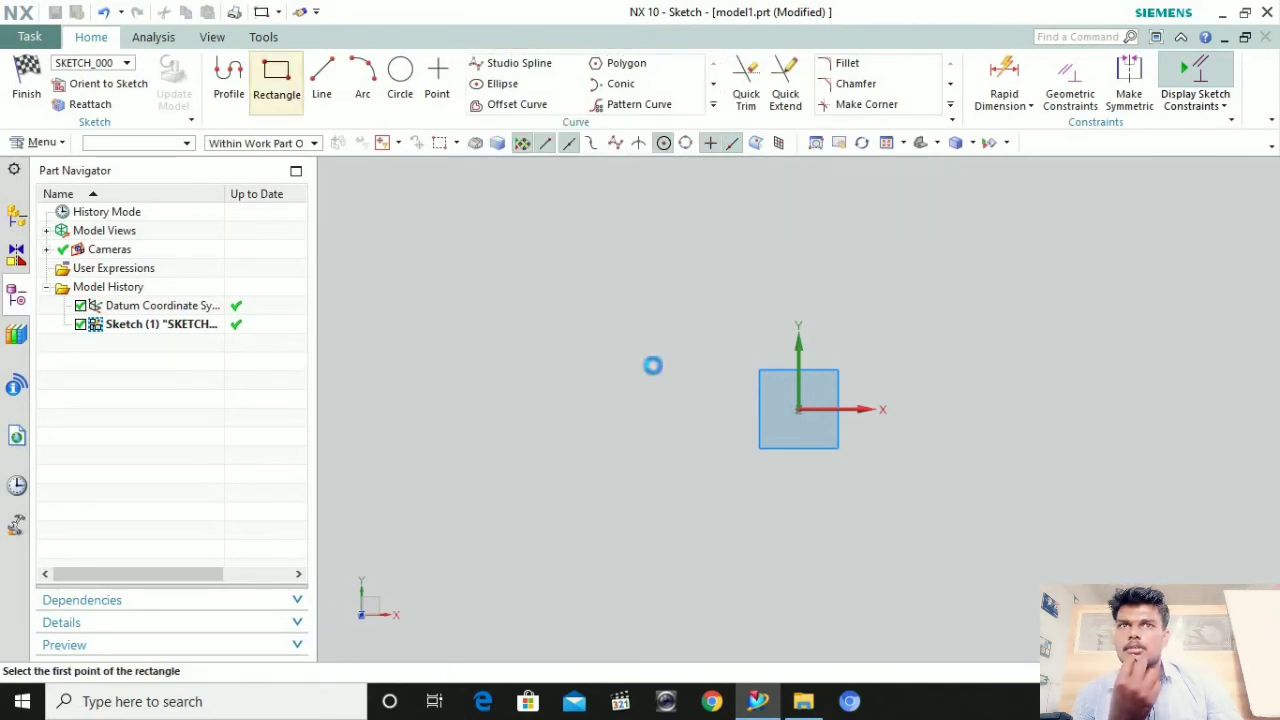
left_click(956, 318)
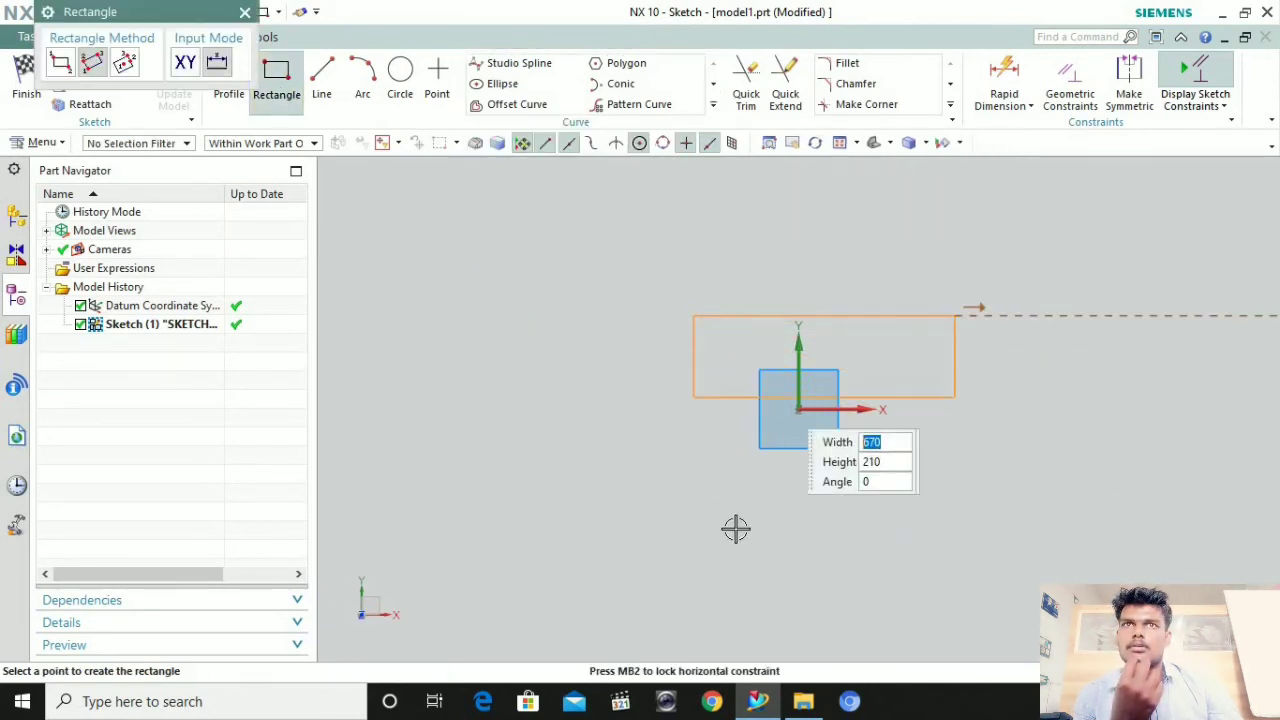
left_click(823, 466)
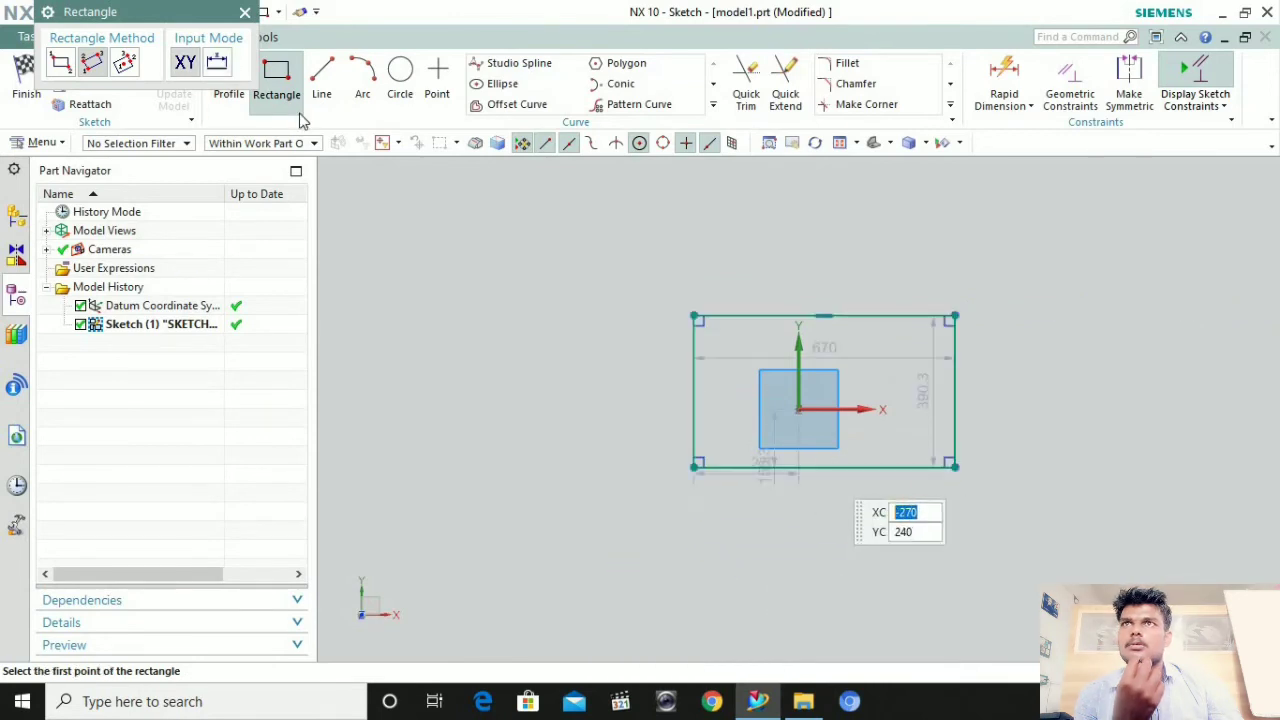
Draw a circle about 374 mm in diameter overlapping the rectangle's left edge
left_click(400, 75)
left_click(655, 435)
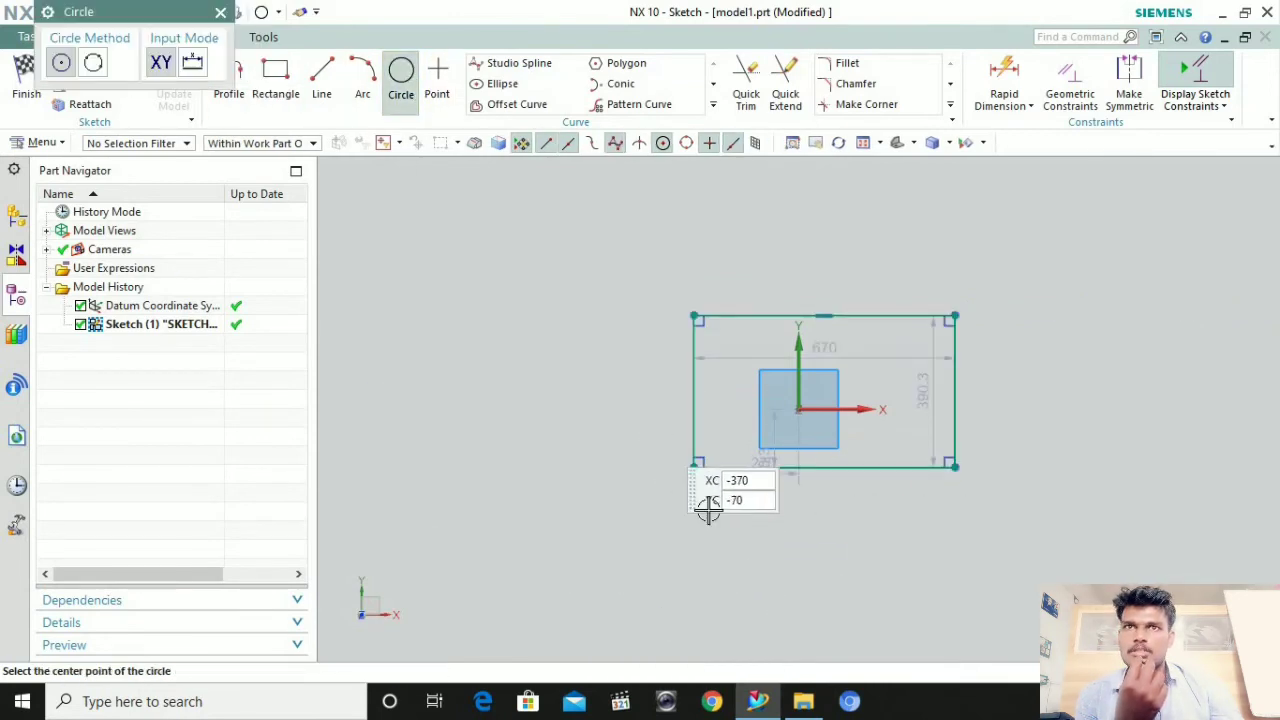
left_click(623, 503)
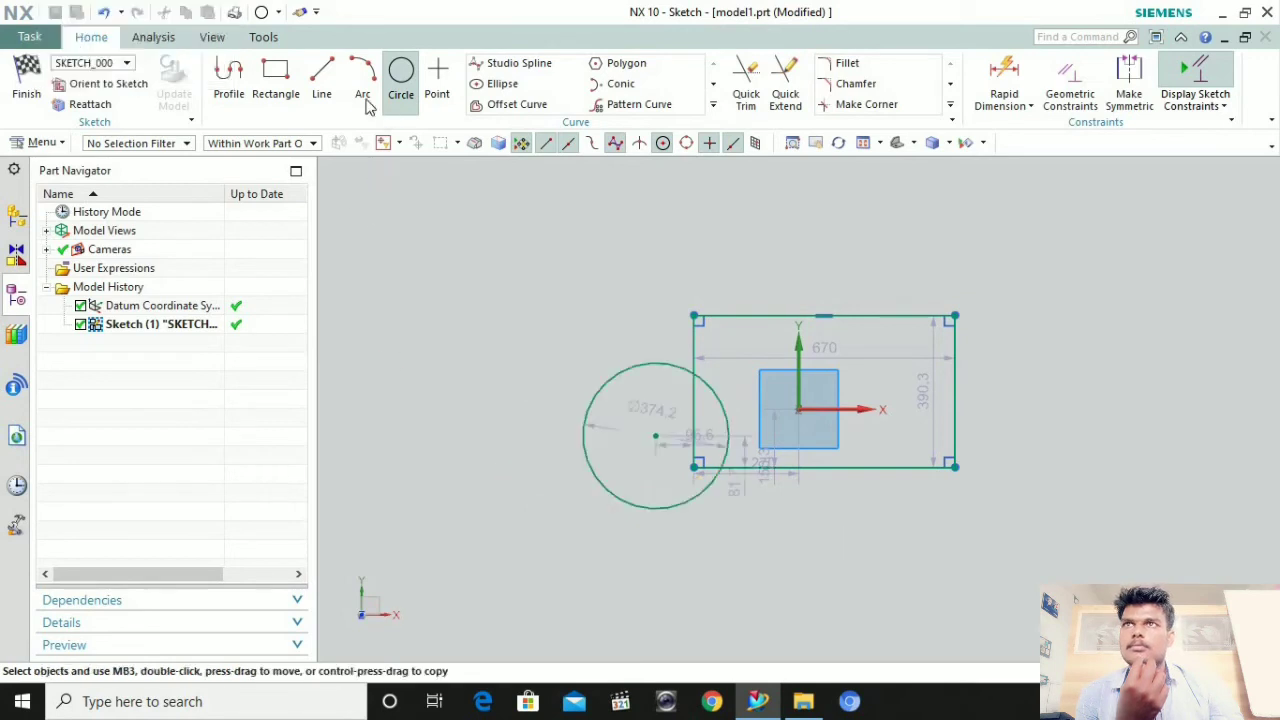
Draw a second three-point rectangle, about 310 mm high and 421 mm wide, overlapping the first rectangle's lower-right corner
left_click(276, 72)
left_click(904, 505)
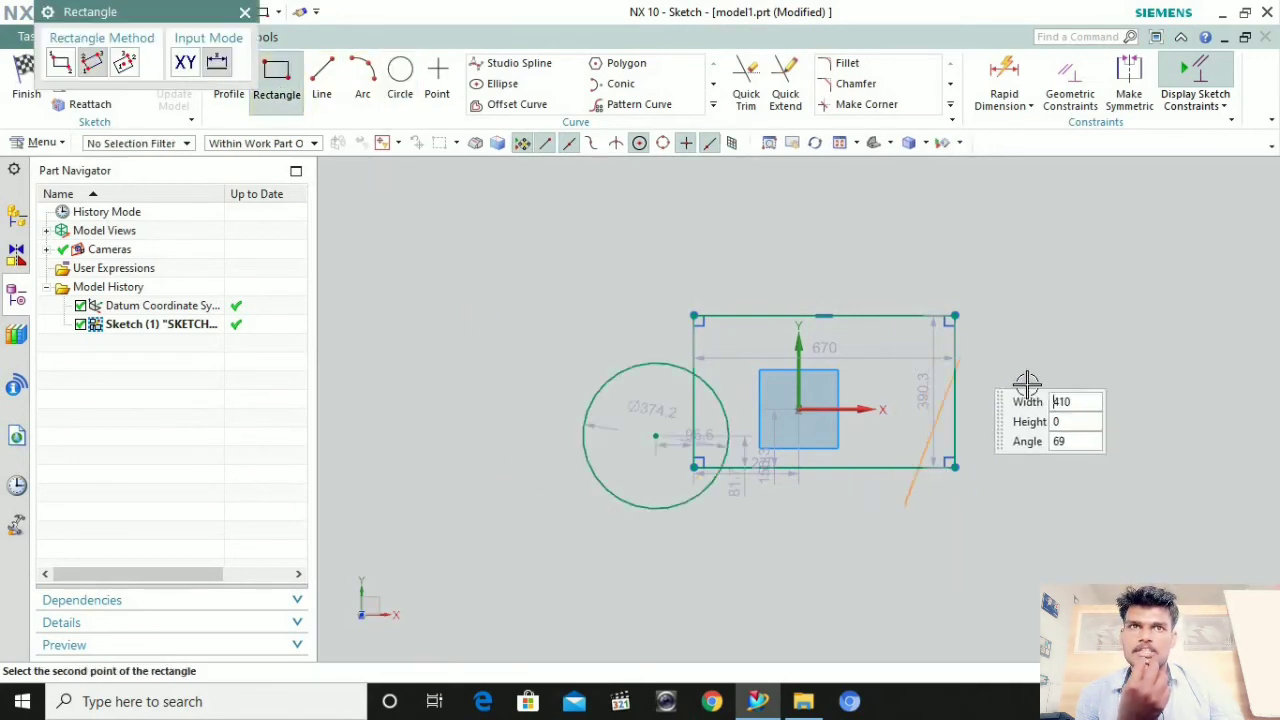
left_click(906, 386)
left_click(1069, 402)
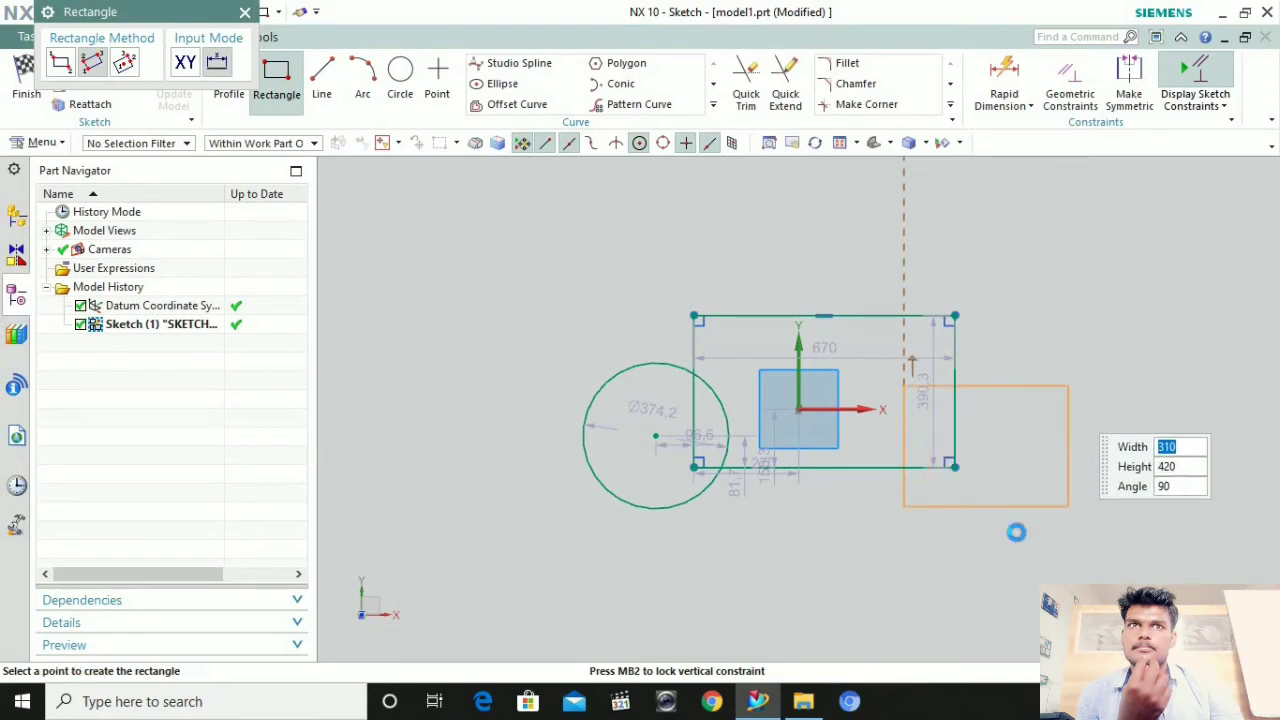
Close the Rectangle command and finish the sketch containing the two rectangles and the circle
scroll(744, 403, "down", 3)
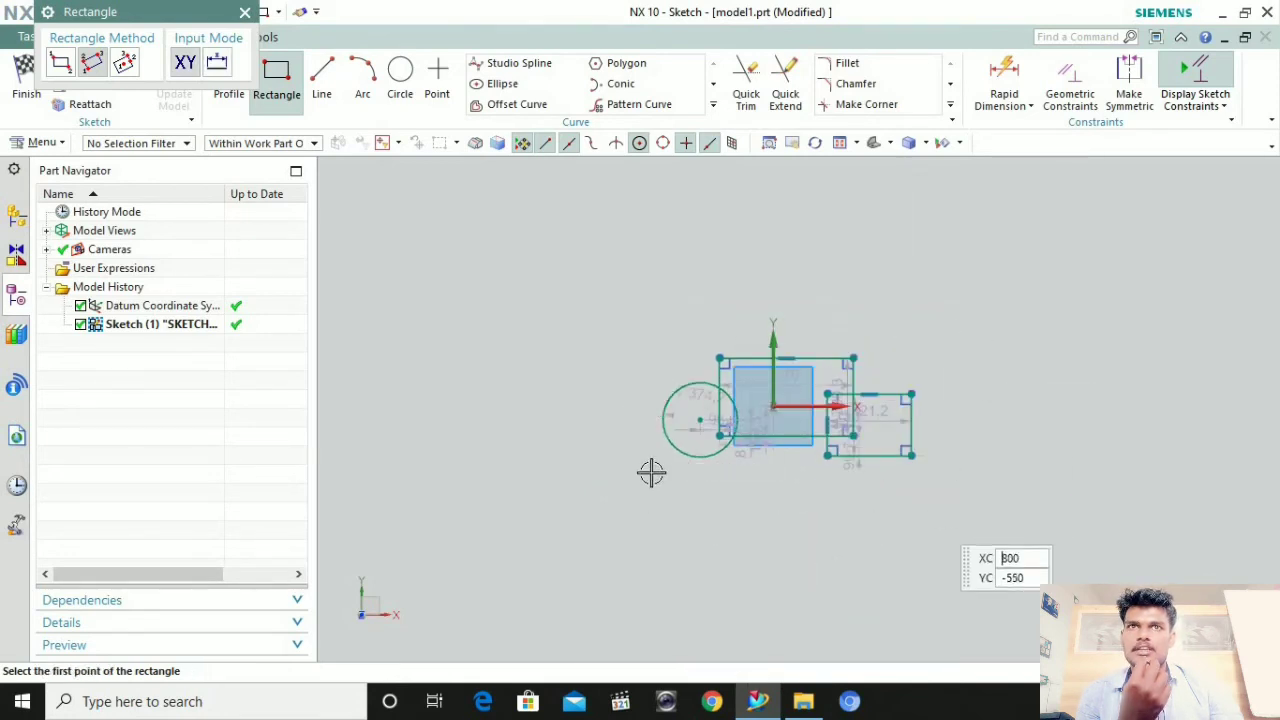
scroll(831, 480, "up", 1)
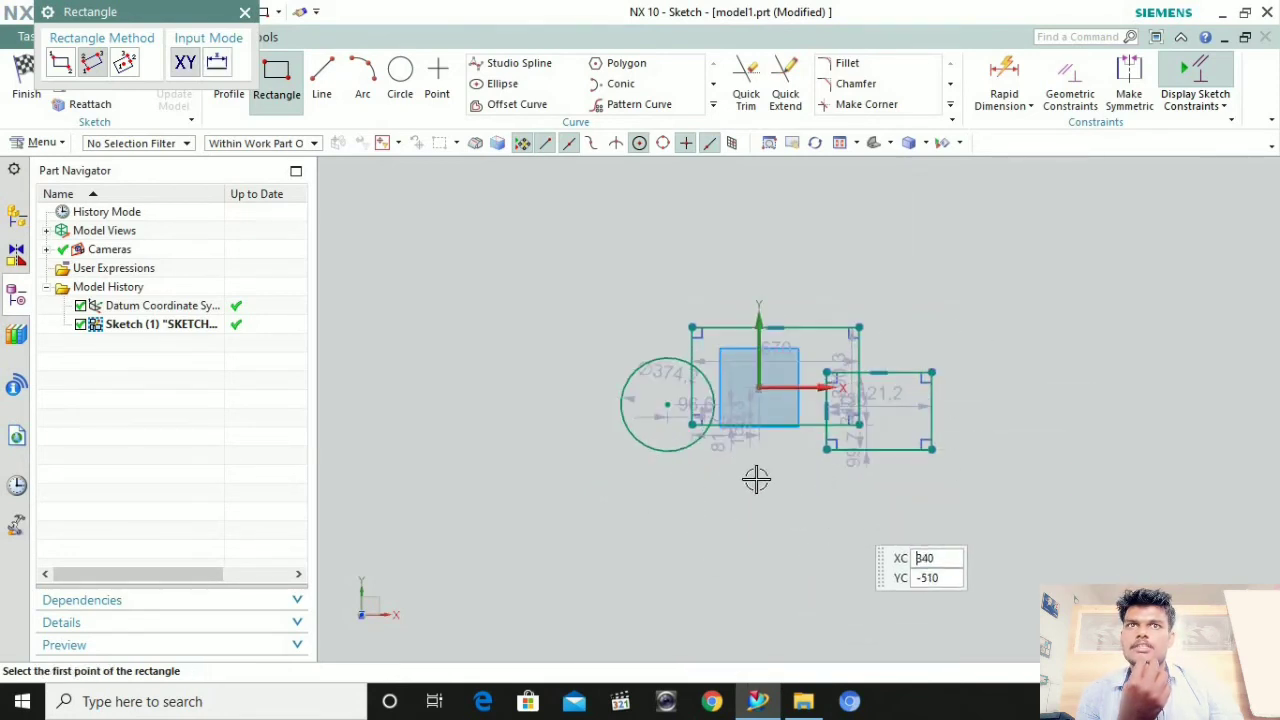
left_click(245, 13)
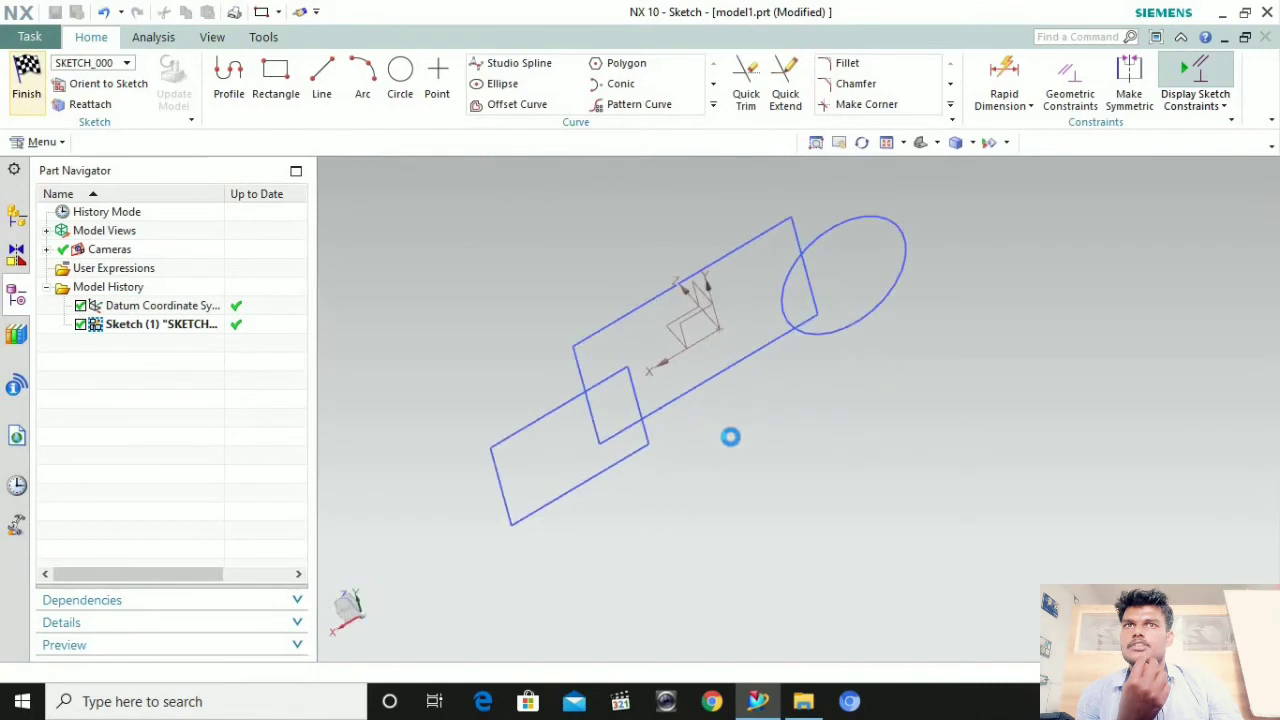
scroll(725, 423, "down", 4)
scroll(722, 407, "down", 1)
key("Escape")
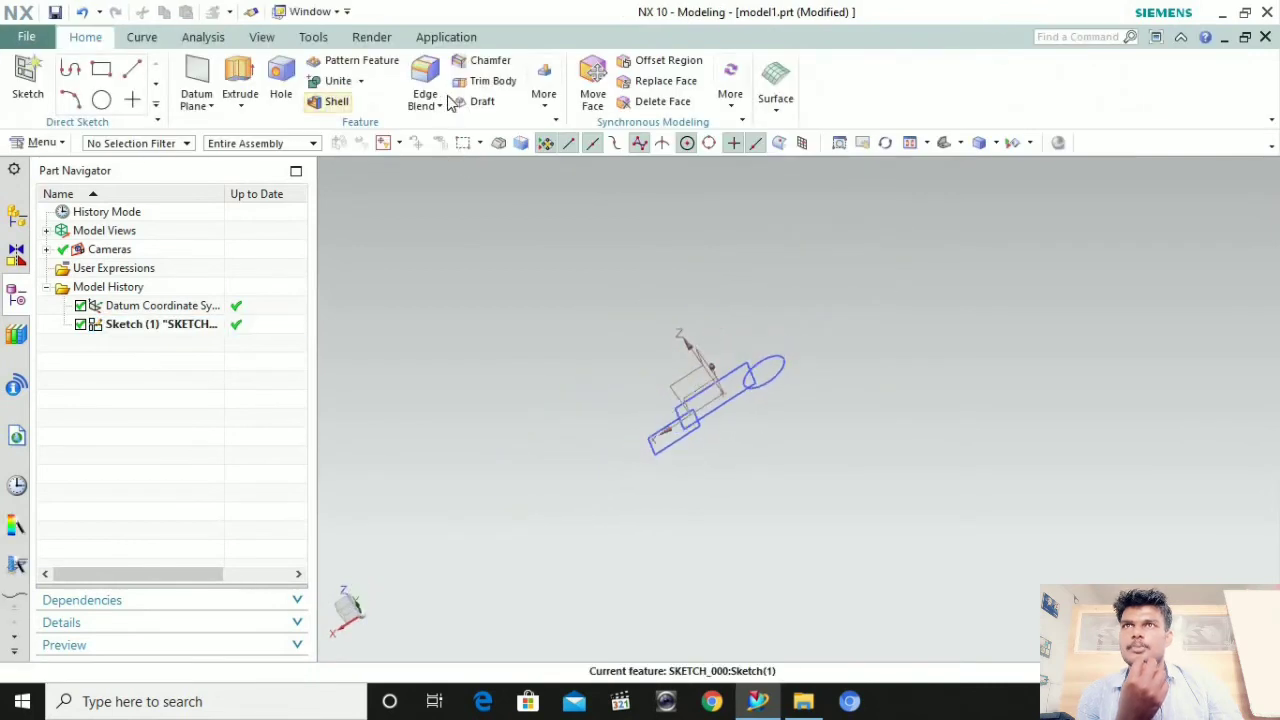
Extrude all nine sketch curves from 0 to 130 mm as a solid with no Boolean
left_click(240, 82)
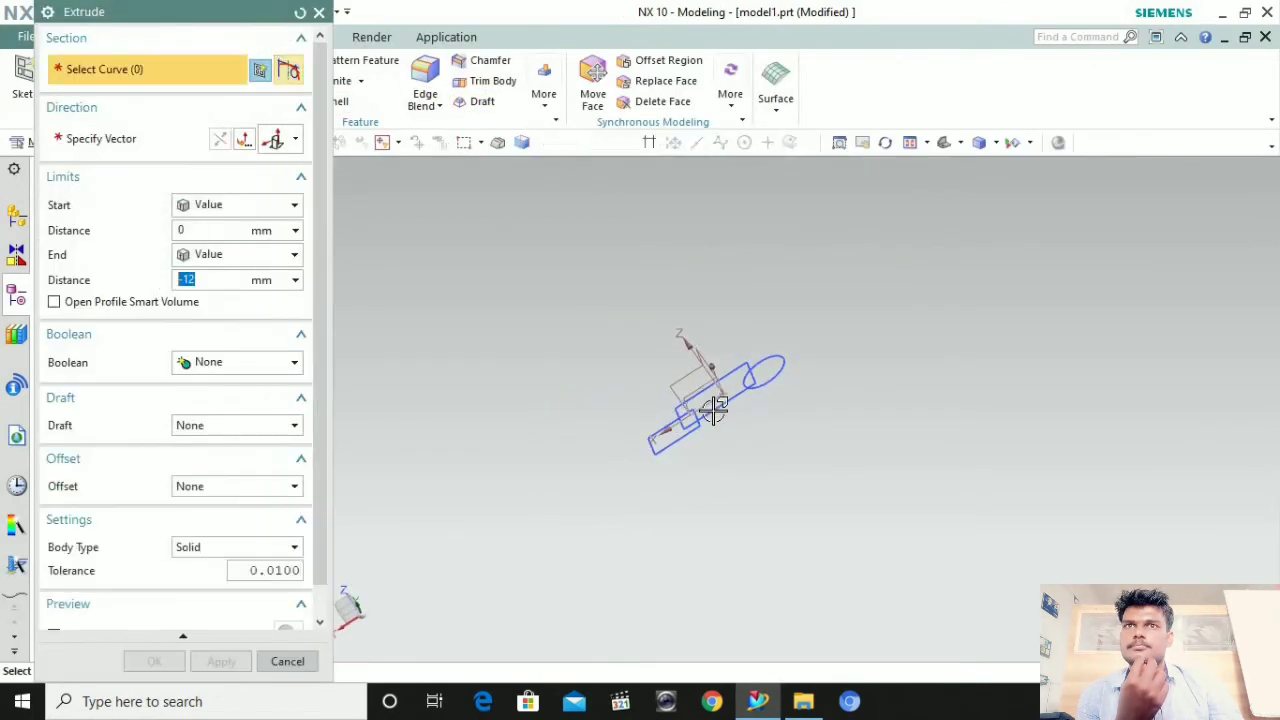
left_click(686, 432)
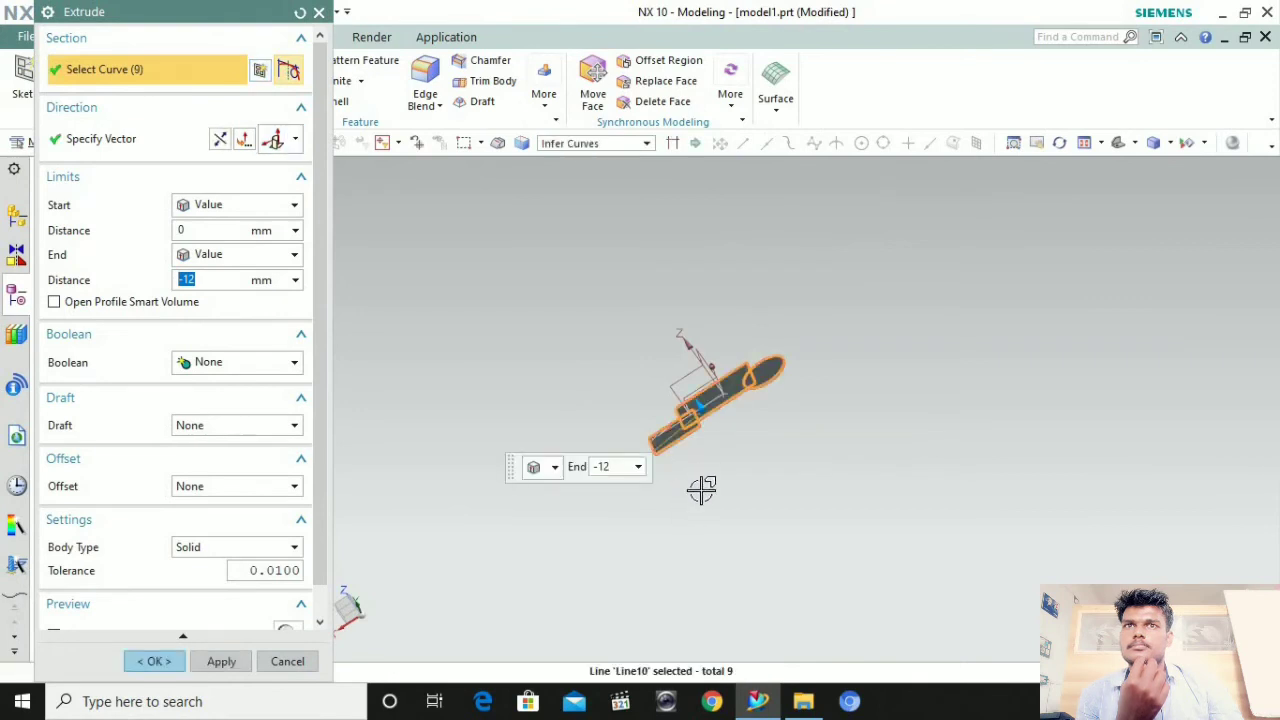
scroll(703, 398, "up", 5)
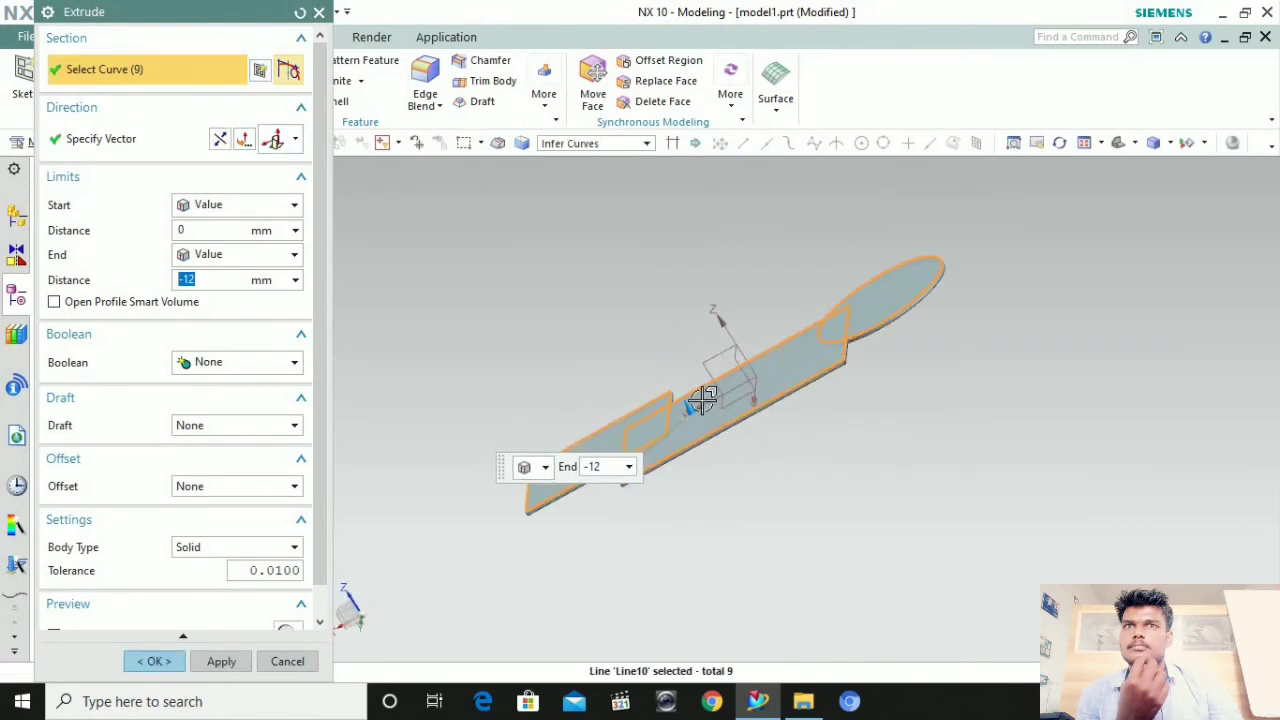
left_click_drag(676, 365, 409, 494)
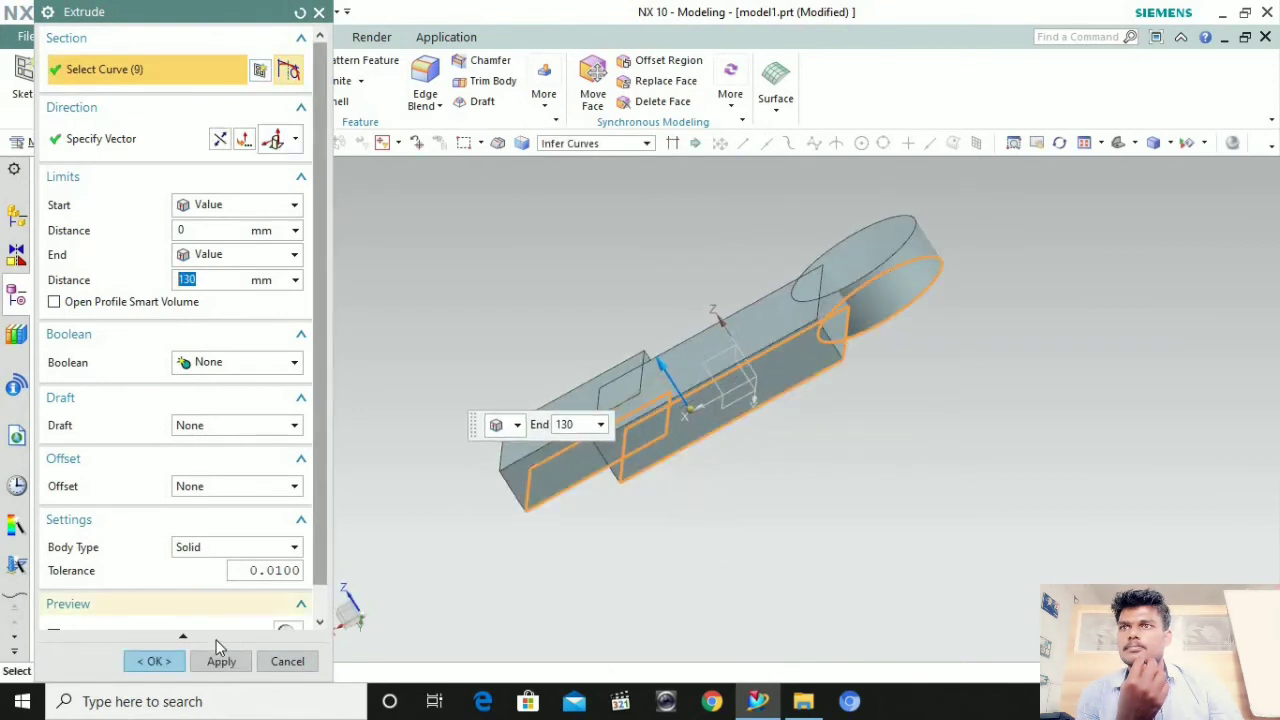
left_click(155, 661)
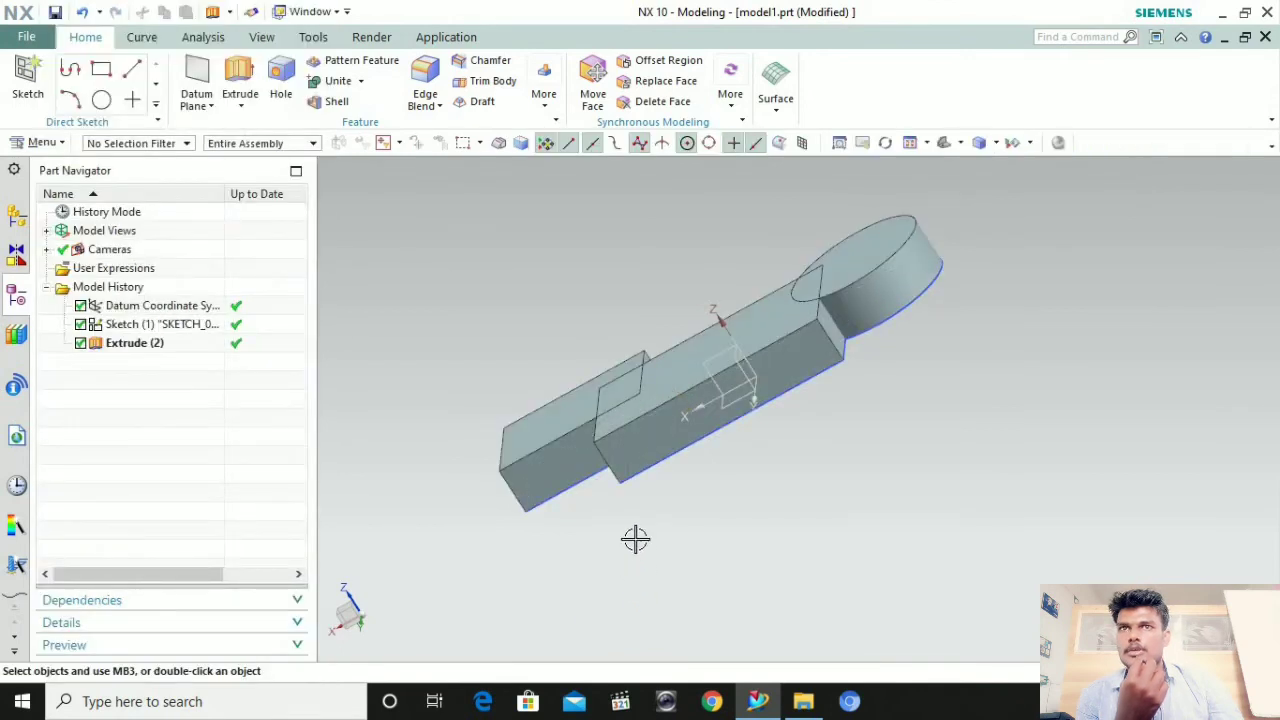
Create an At Distance datum plane offset outward from the sketch-side face of the large rectangular block
middle_click_drag(634, 537, 611, 463)
scroll(630, 540, "down", 3)
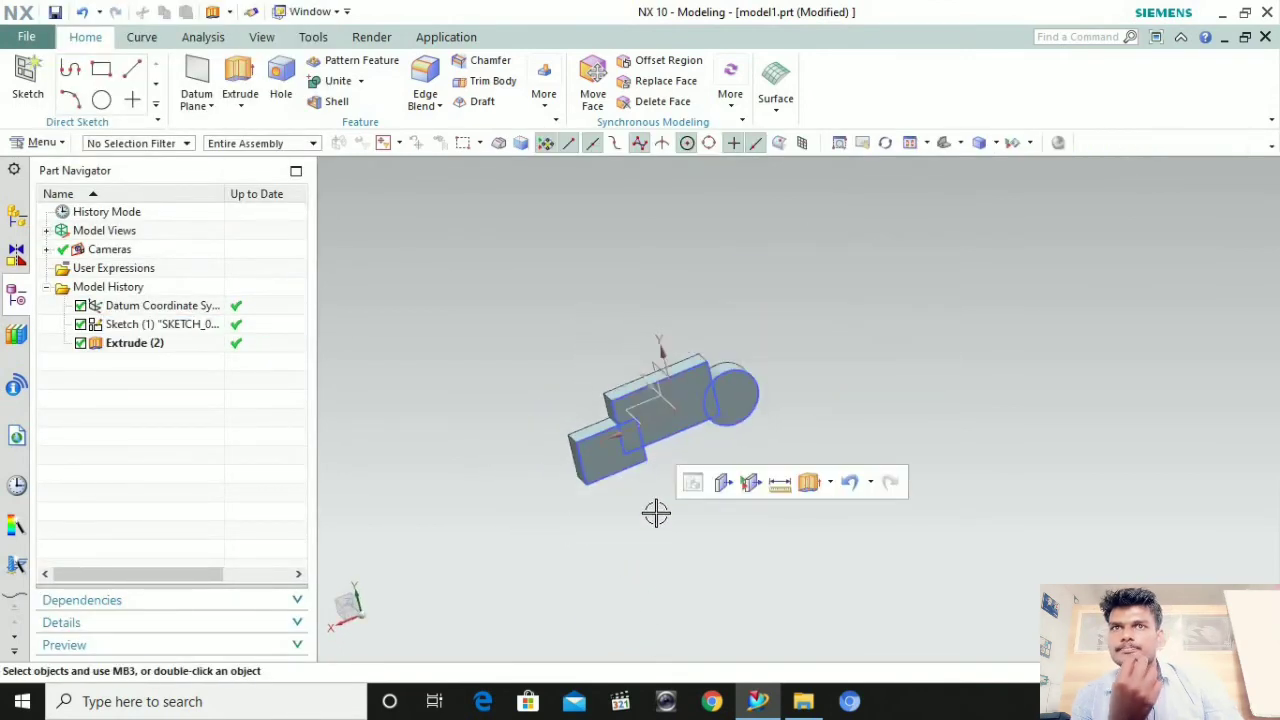
middle_click_drag(709, 509, 296, 211)
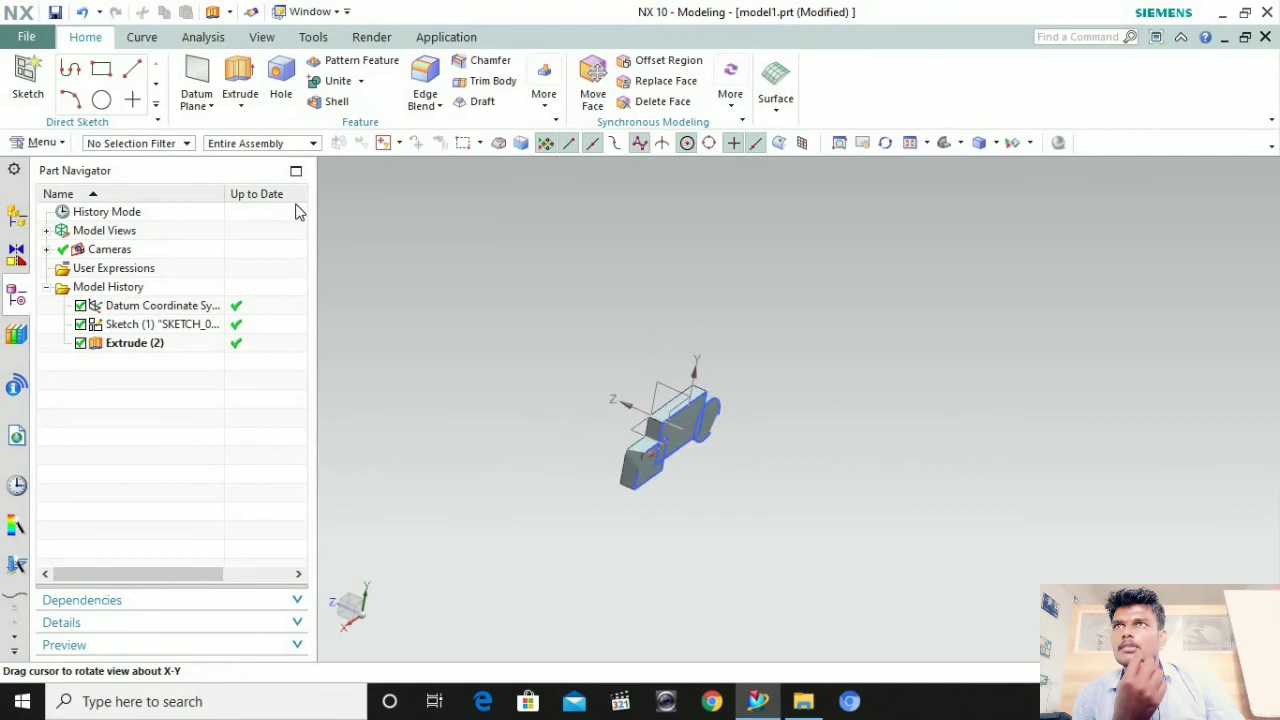
left_click(196, 75)
scroll(679, 438, "up", 5)
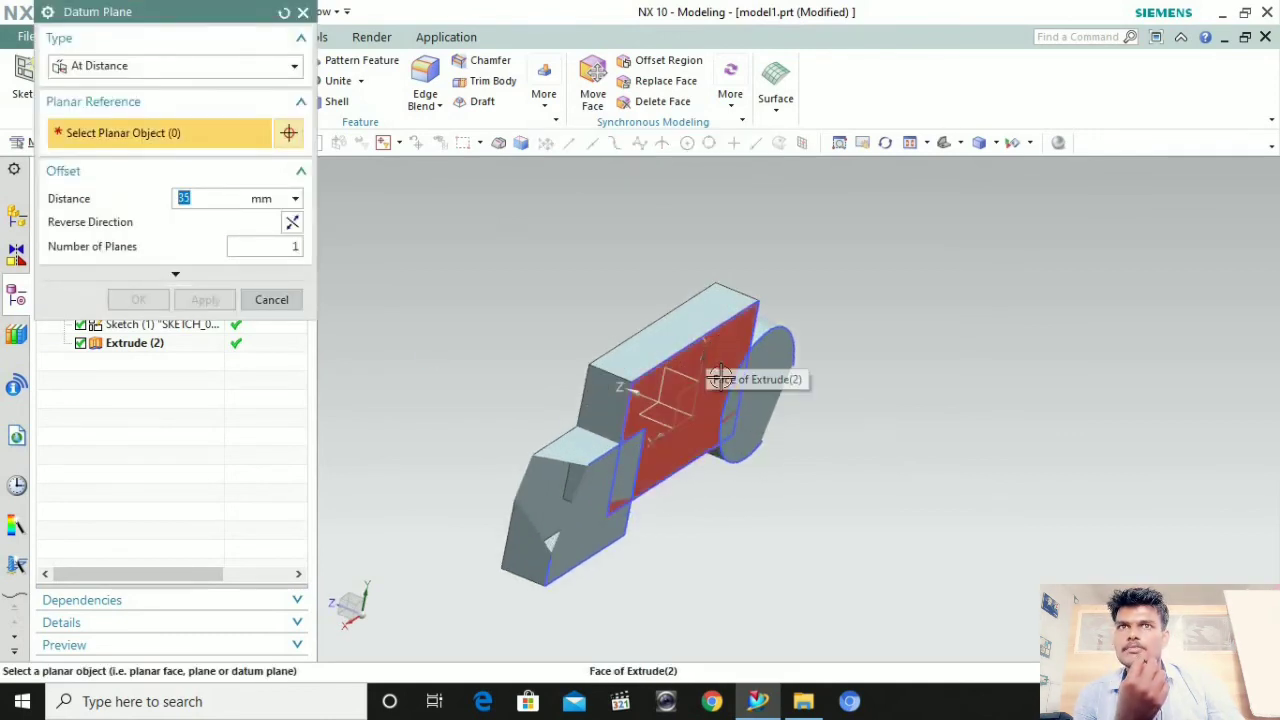
left_click(720, 358)
left_click_drag(755, 367, 772, 500)
left_click(148, 300)
Create a new direct sketch on the offset datum plane using the Inferred plane method
middle_click_drag(650, 480, 600, 580)
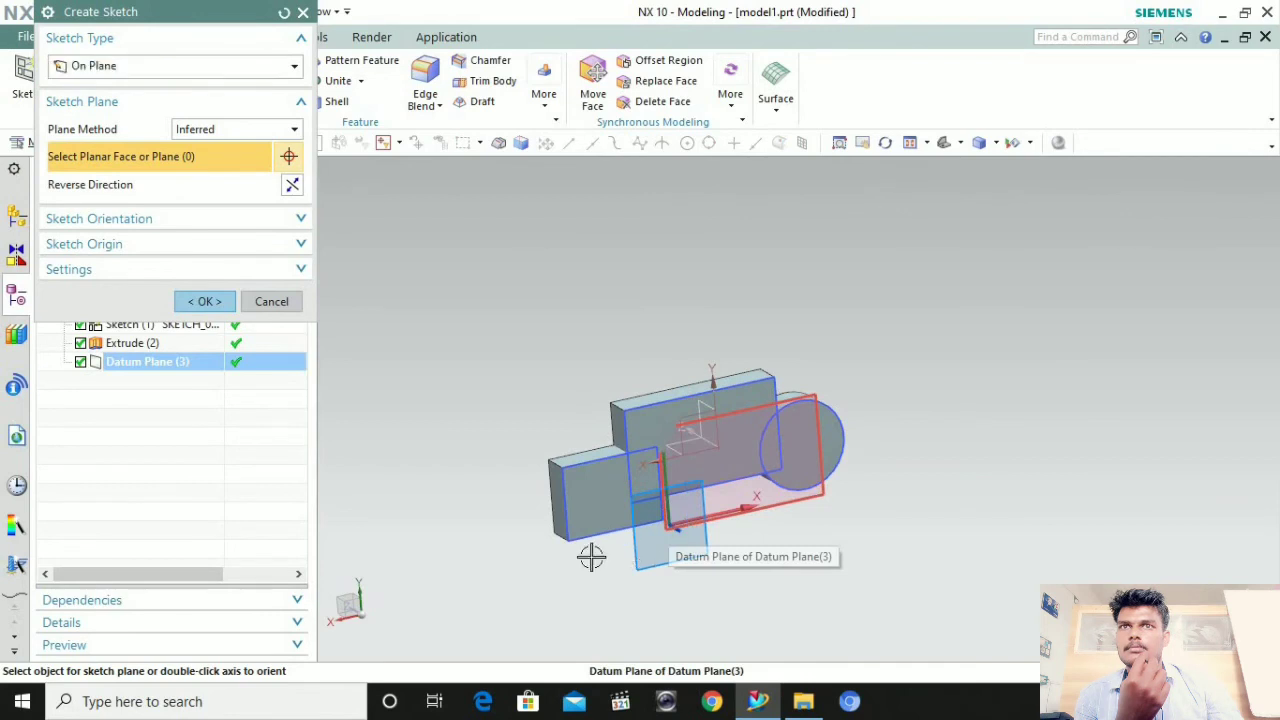
left_click(150, 361)
left_click(214, 301)
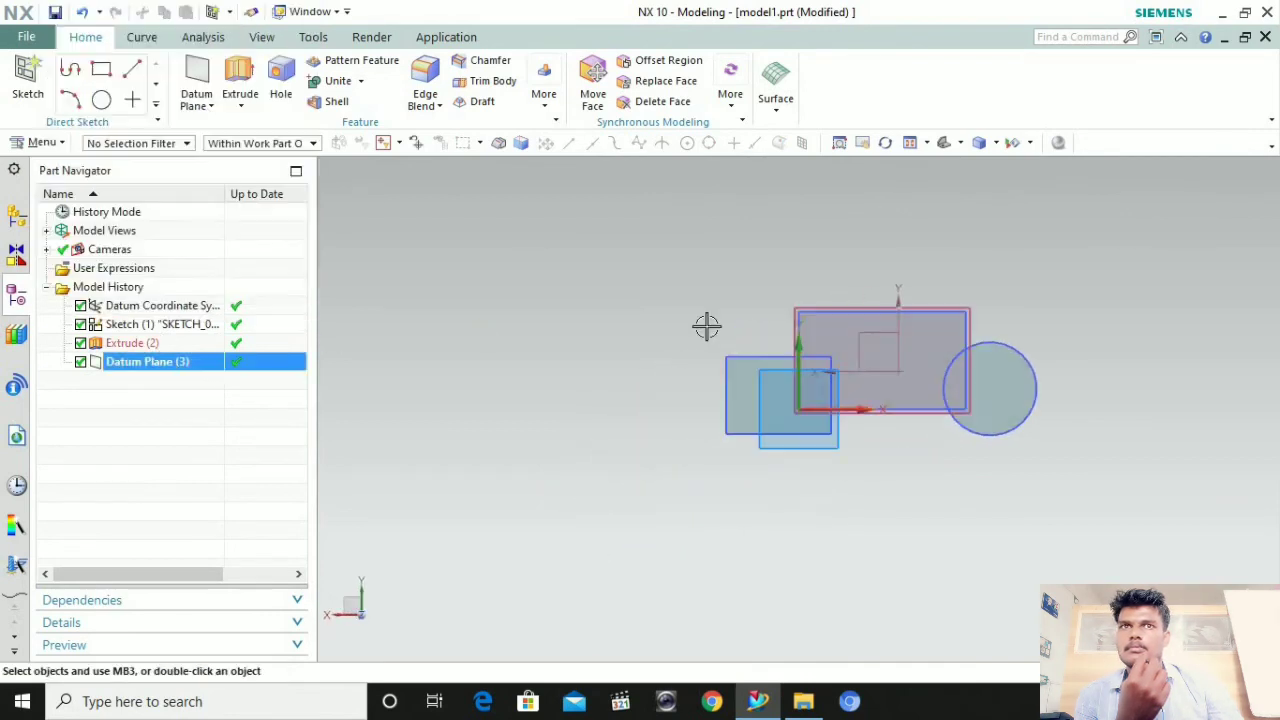
Examine the new sketch plane's position relative to the extruded blocks and cylinder from several angles
middle_click_drag(806, 463, 871, 446)
scroll(920, 372, "up", 4)
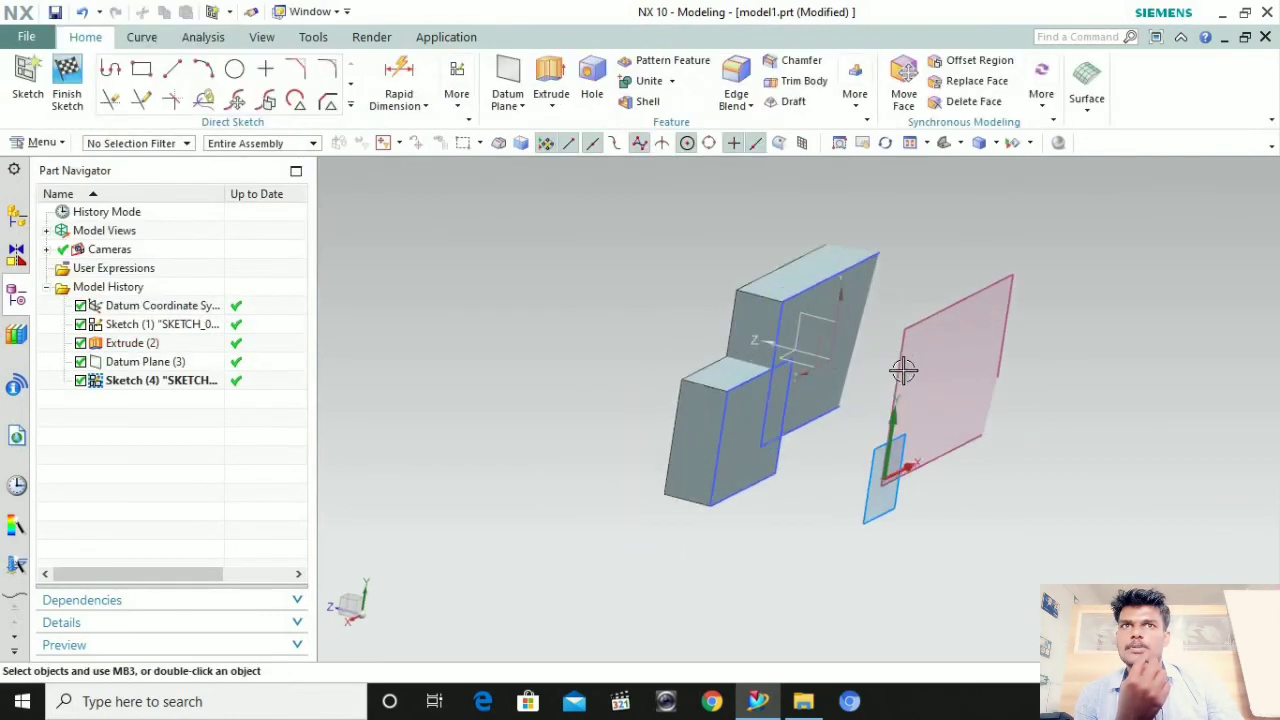
scroll(876, 383, "down", 5)
middle_click_drag(879, 387, 785, 404)
scroll(943, 364, "down", 5)
middle_click_drag(1002, 371, 943, 434)
scroll(904, 425, "up", 3)
scroll(906, 418, "up", 4)
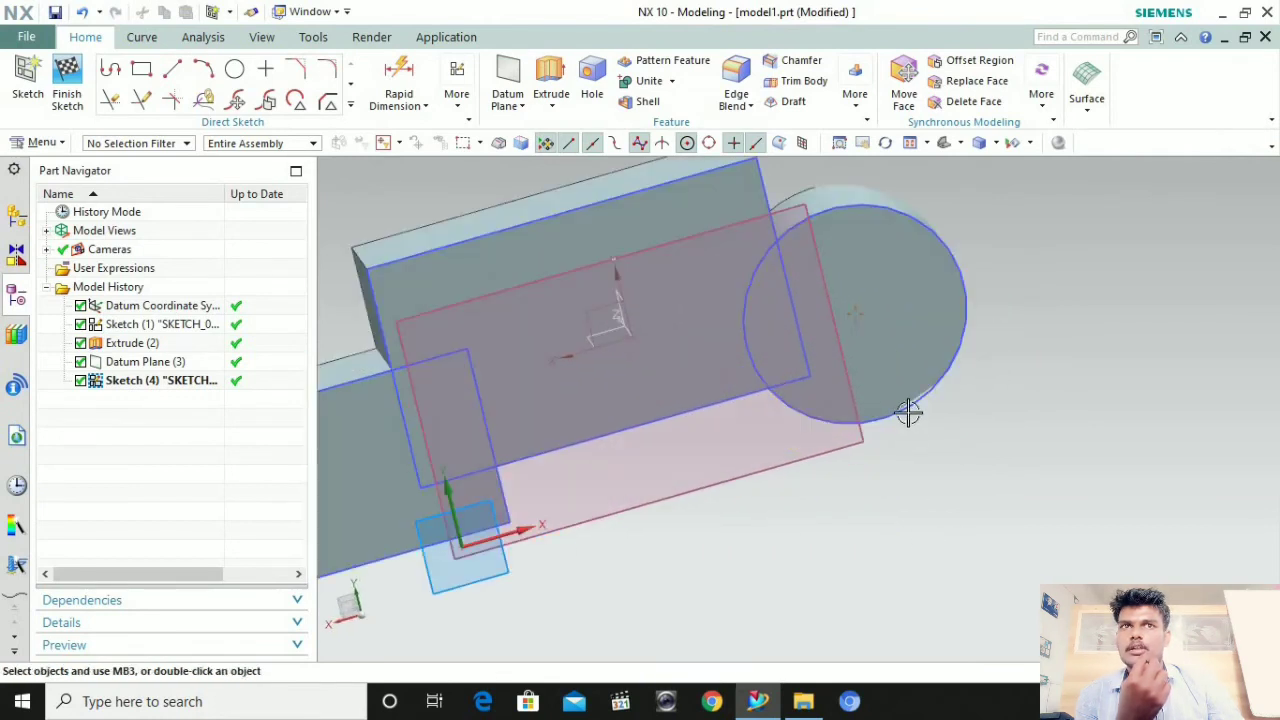
scroll(908, 409, "down", 3)
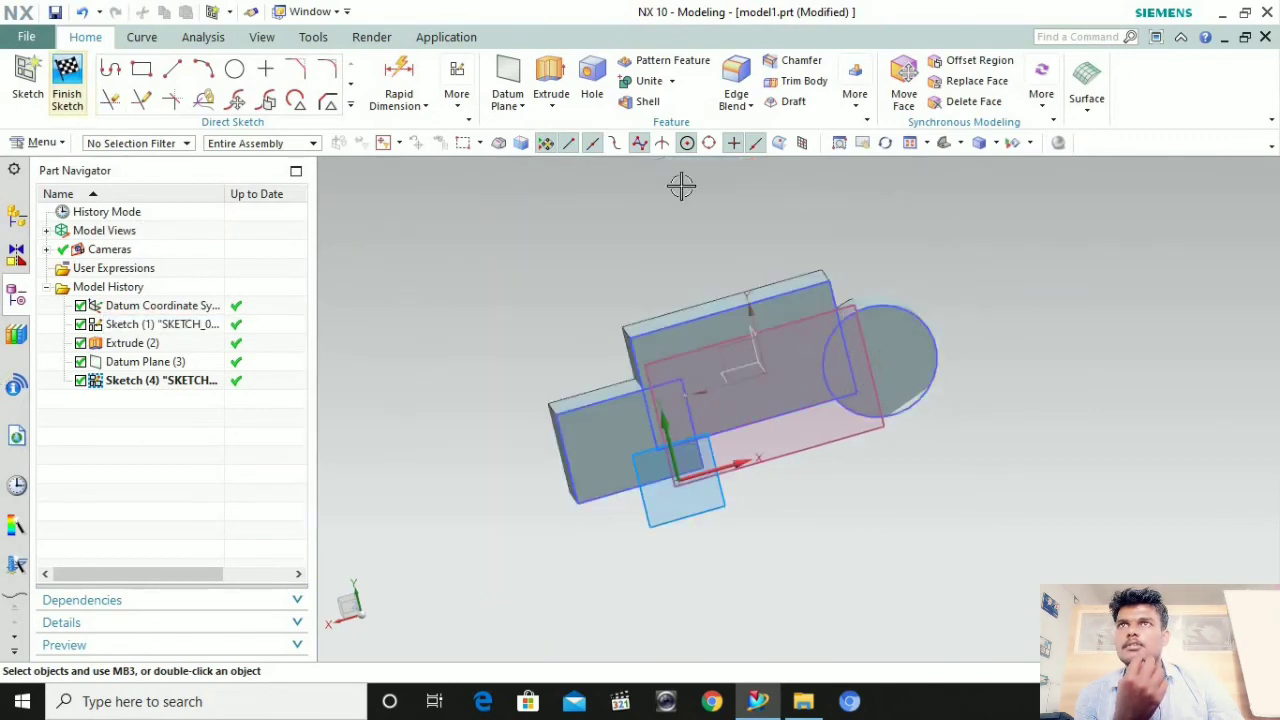
Open the sketch in the sketch task environment and project the facing edges of both rectangular blocks and the cylinder onto it
left_click(457, 92)
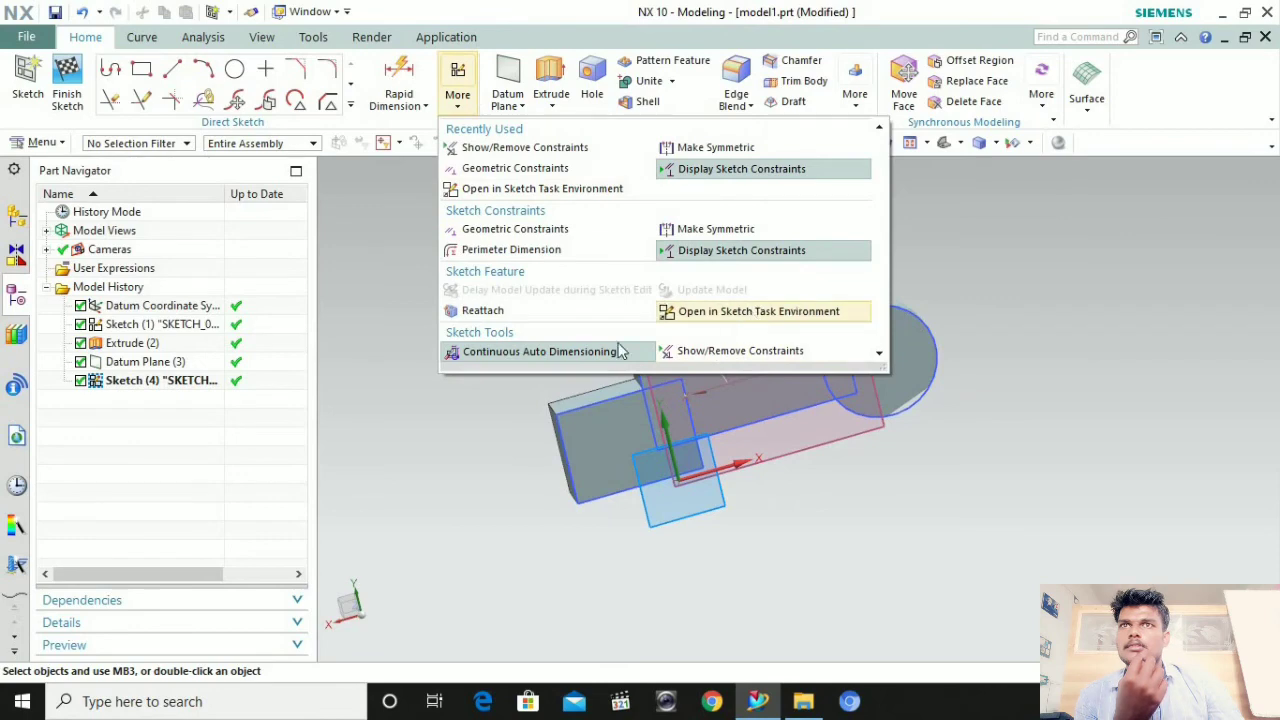
left_click(752, 310)
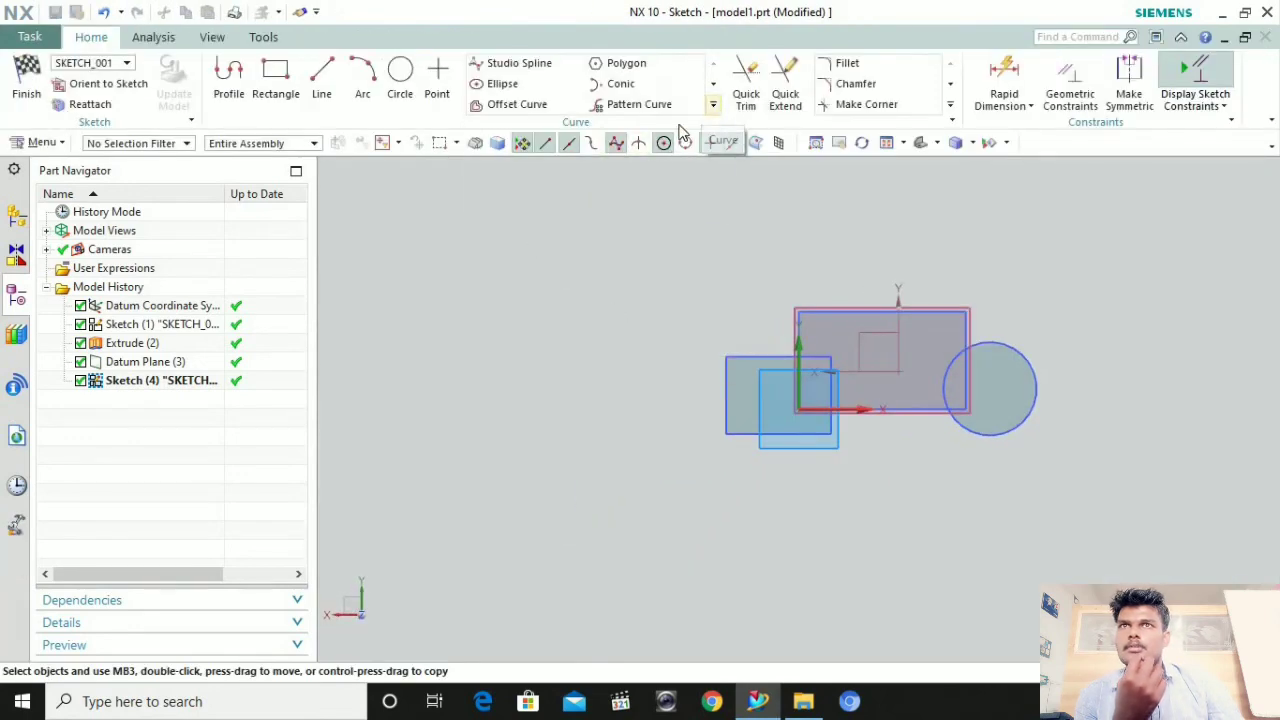
left_click(713, 105)
left_click(632, 147)
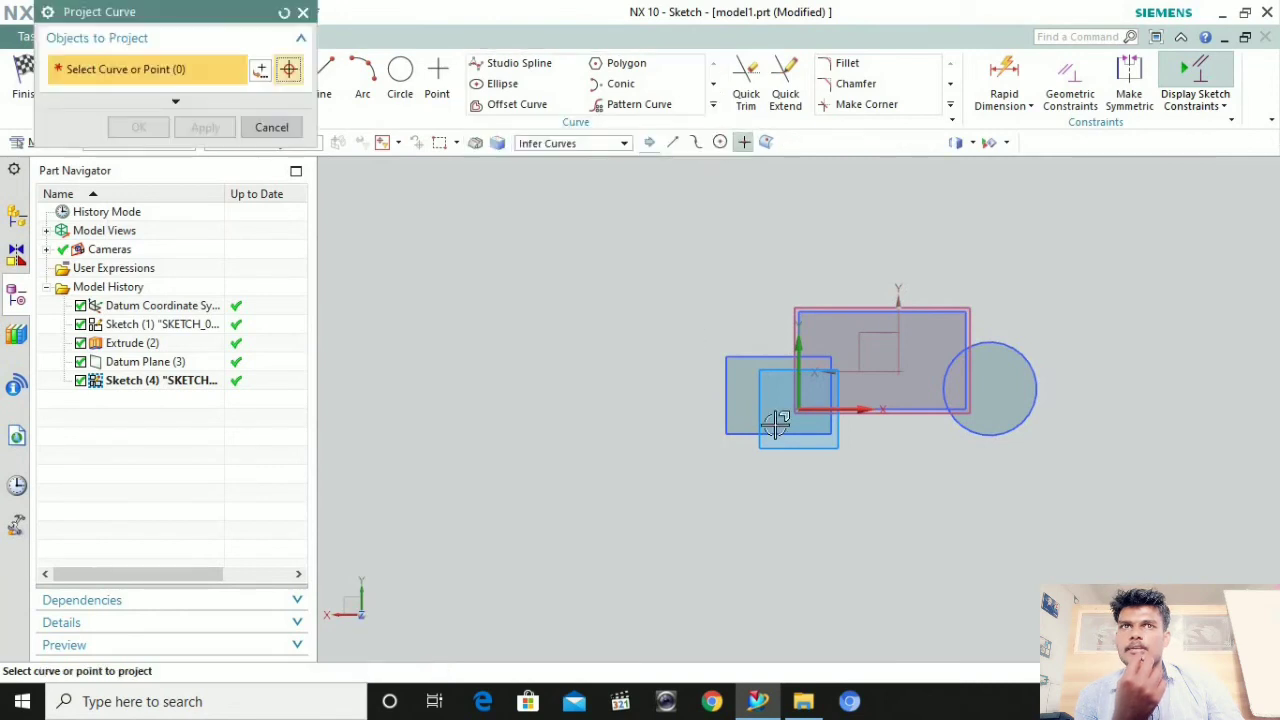
middle_click_drag(771, 423, 837, 380)
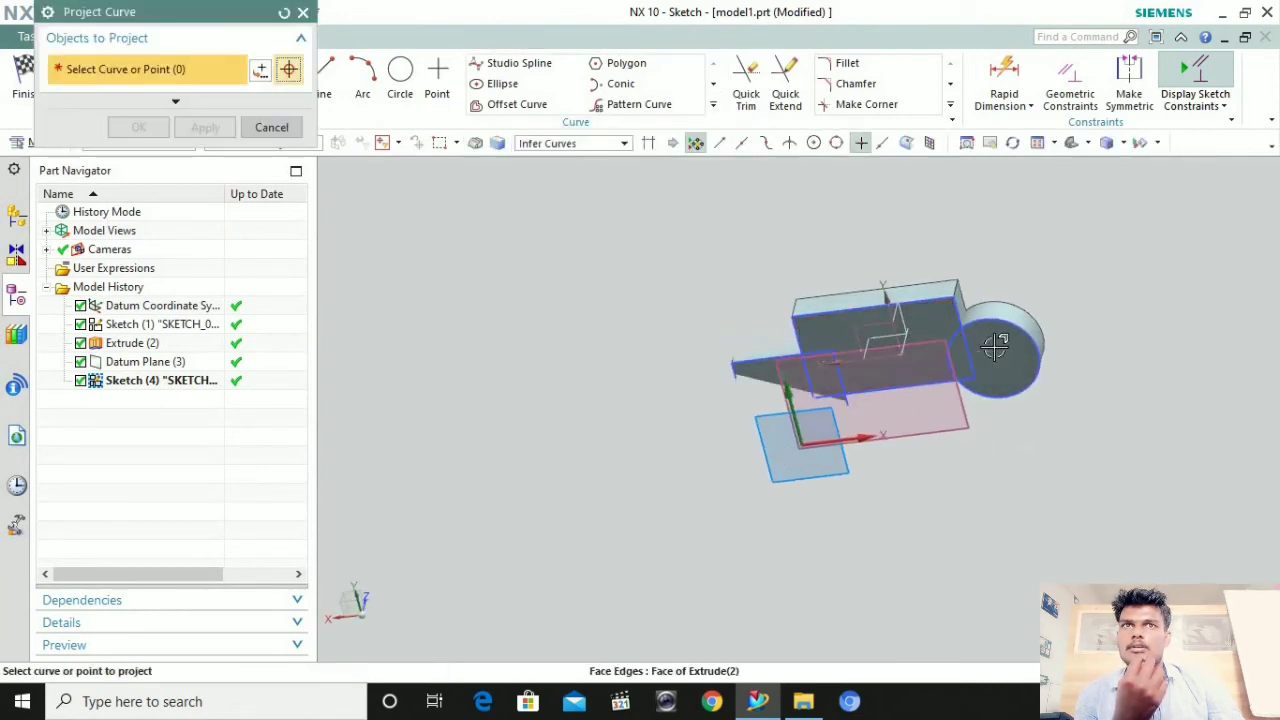
left_click(924, 333)
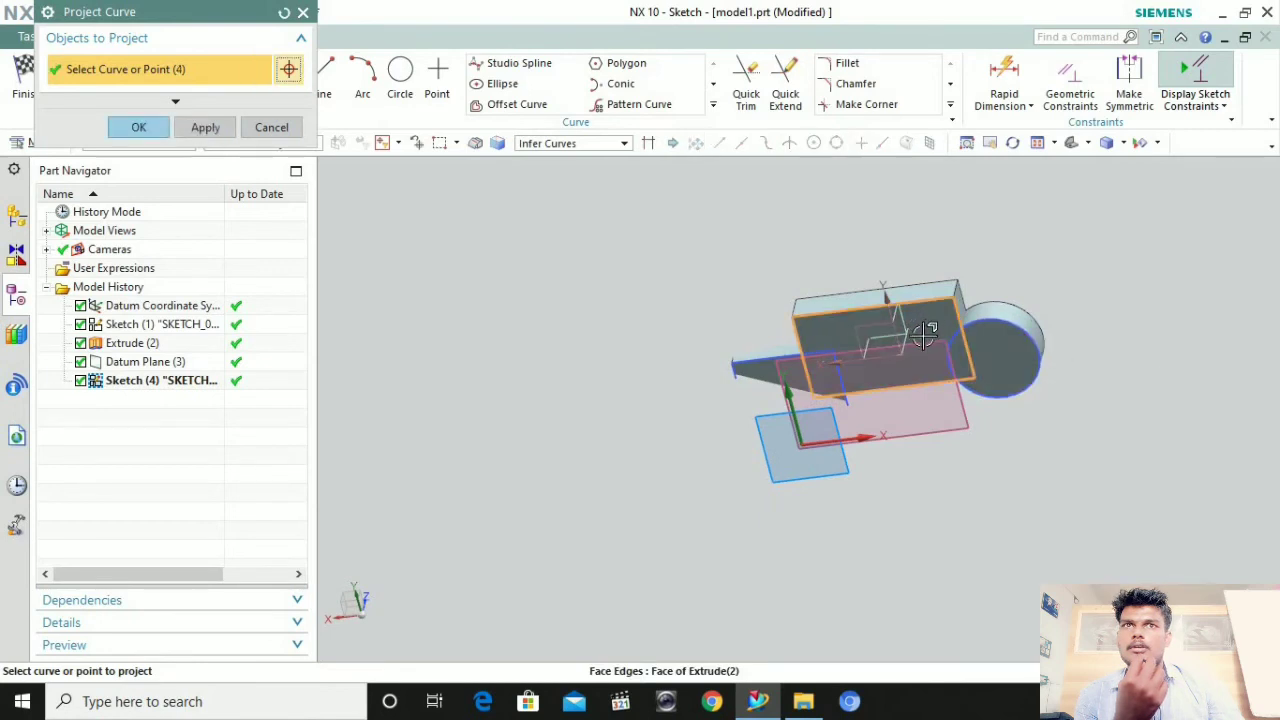
left_click(1004, 350)
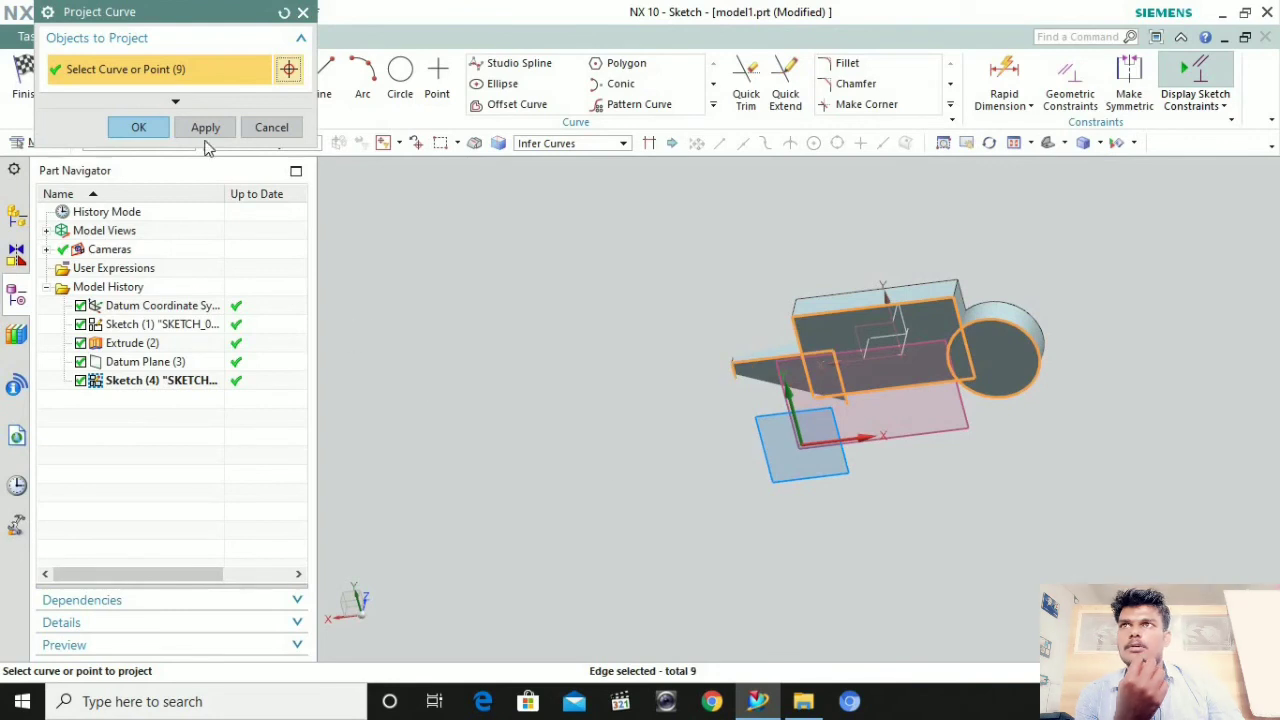
left_click(138, 128)
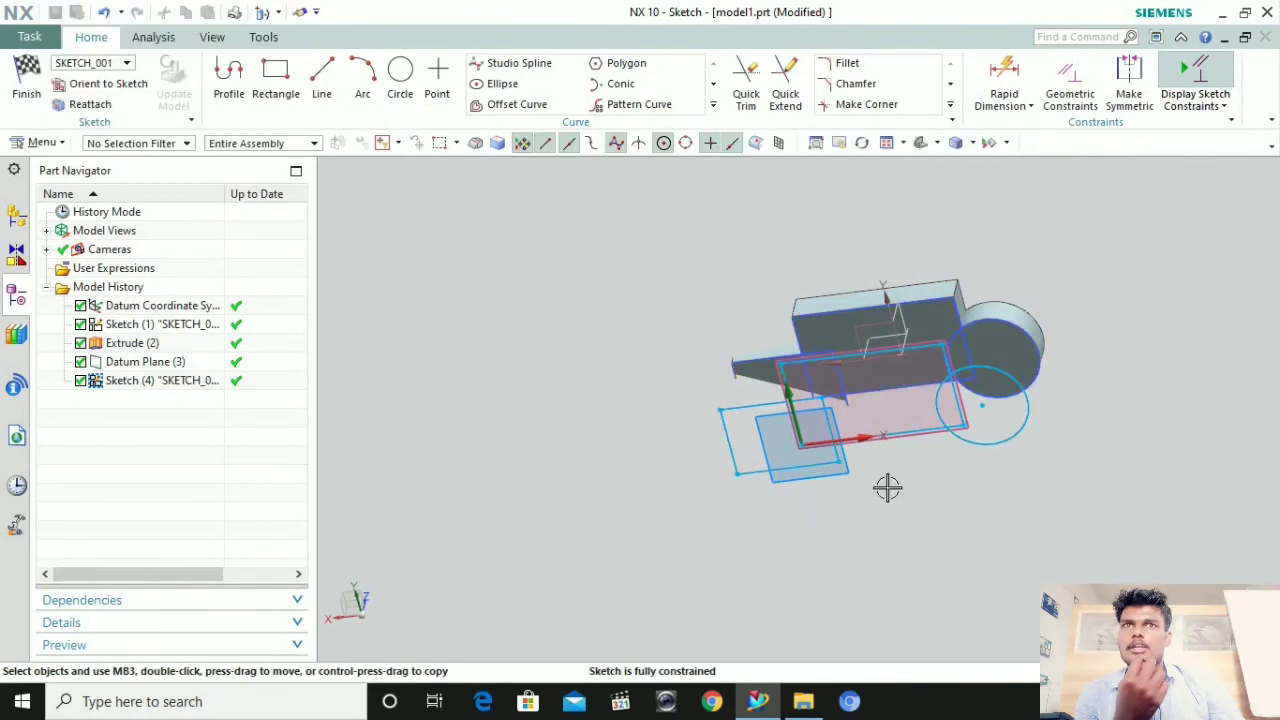
middle_click_drag(887, 487, 783, 490)
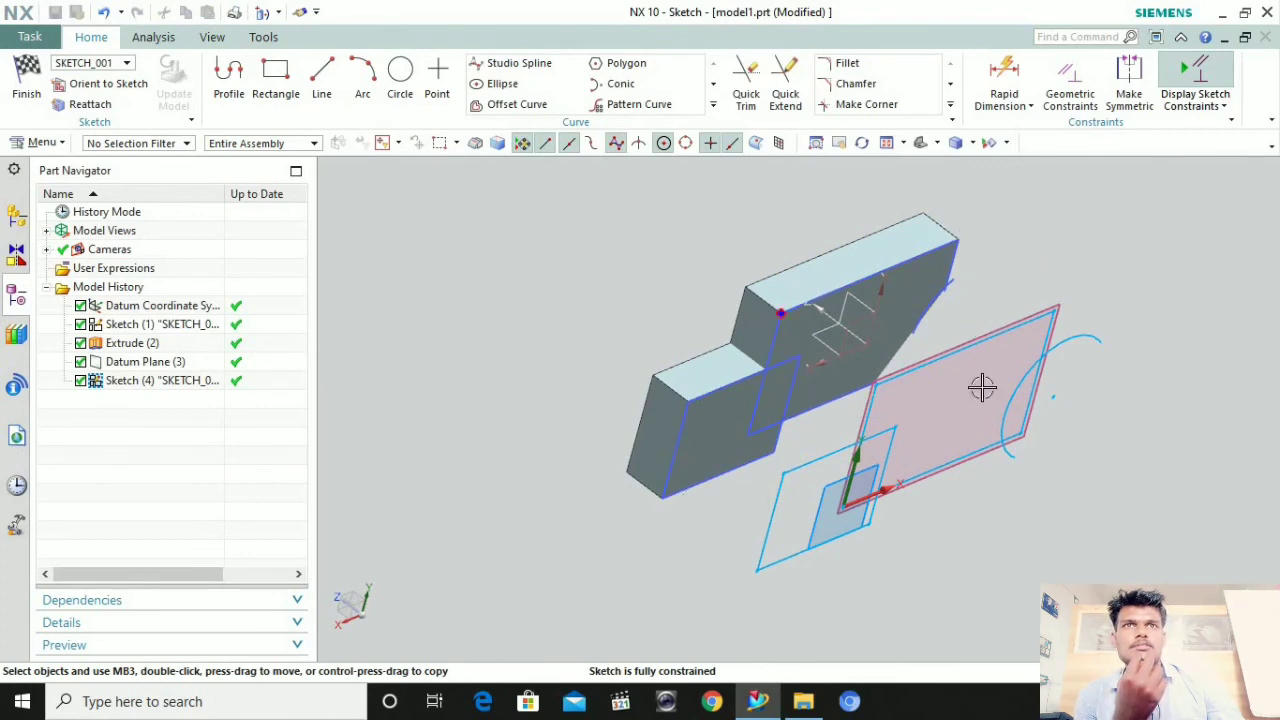
middle_click_drag(967, 452, 914, 433)
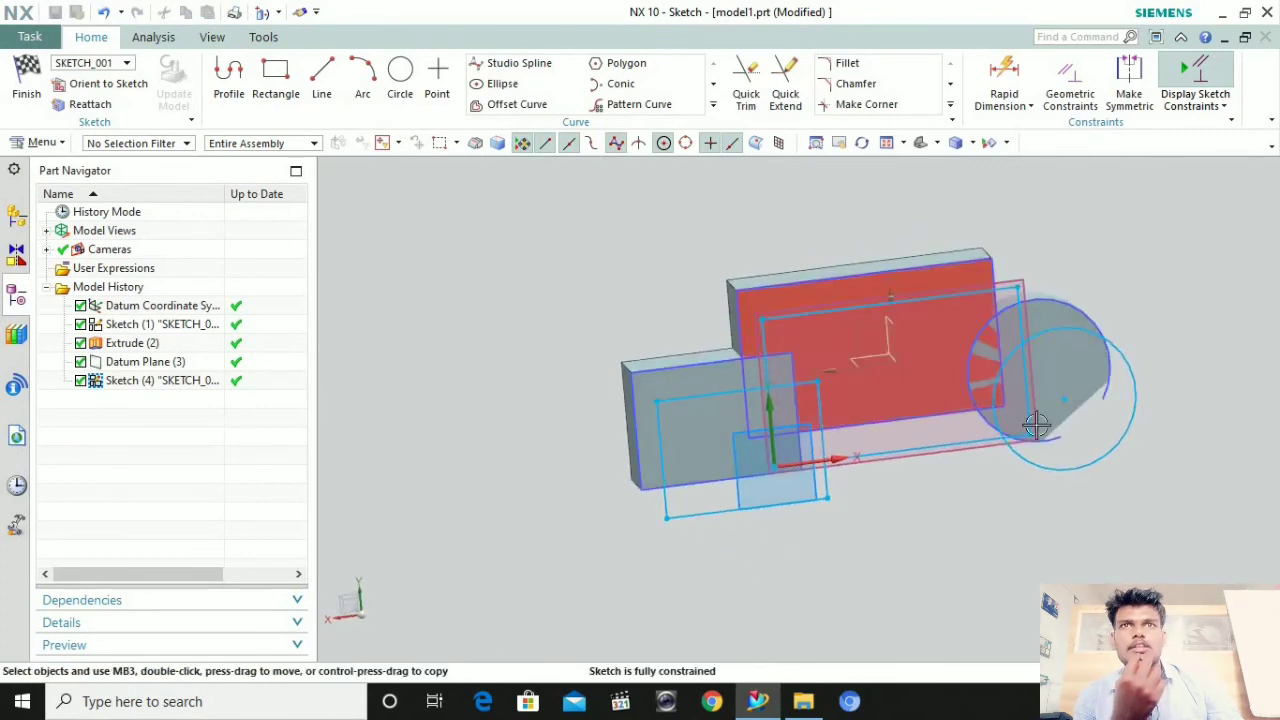
scroll(812, 330, "down", 3)
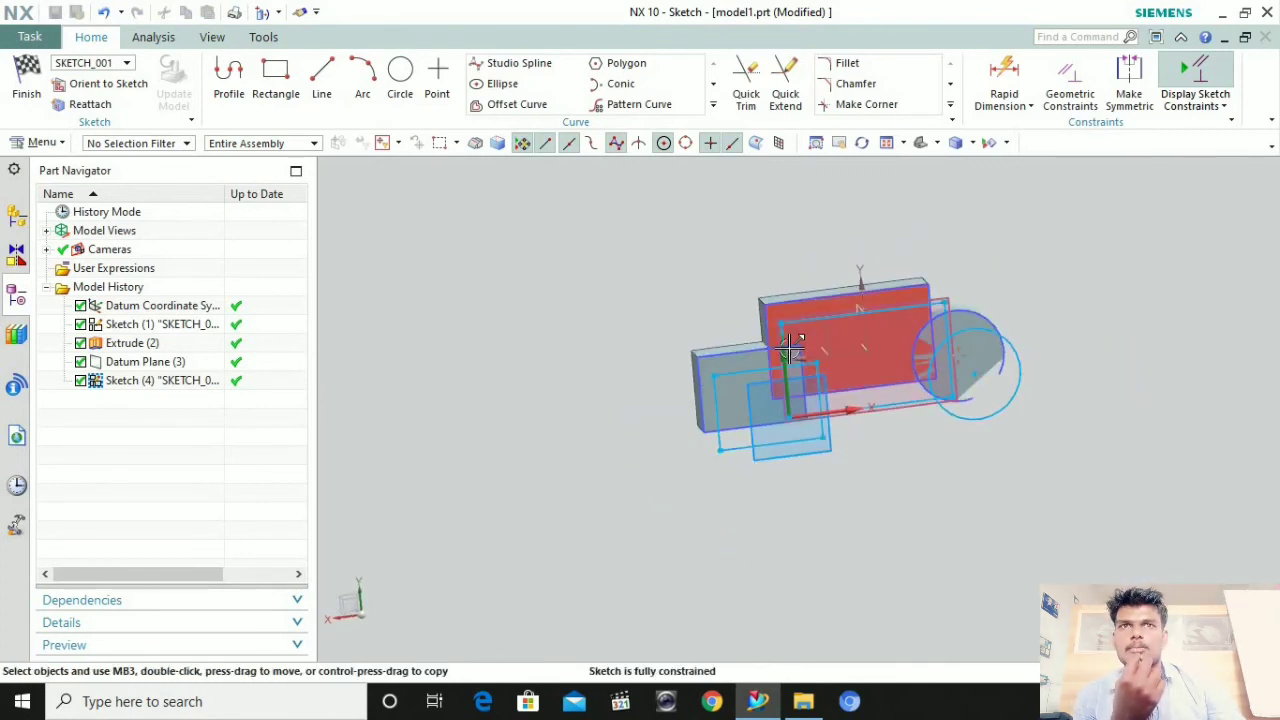
scroll(806, 325, "down", 3)
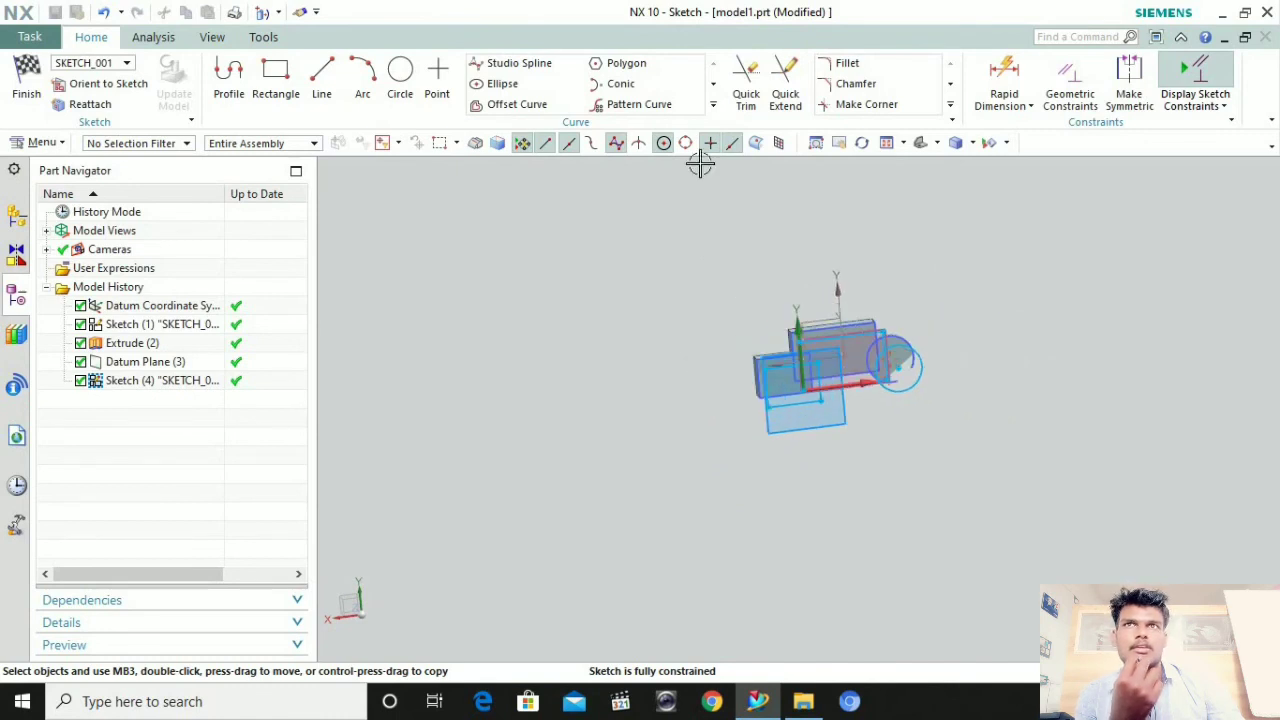
left_click(713, 108)
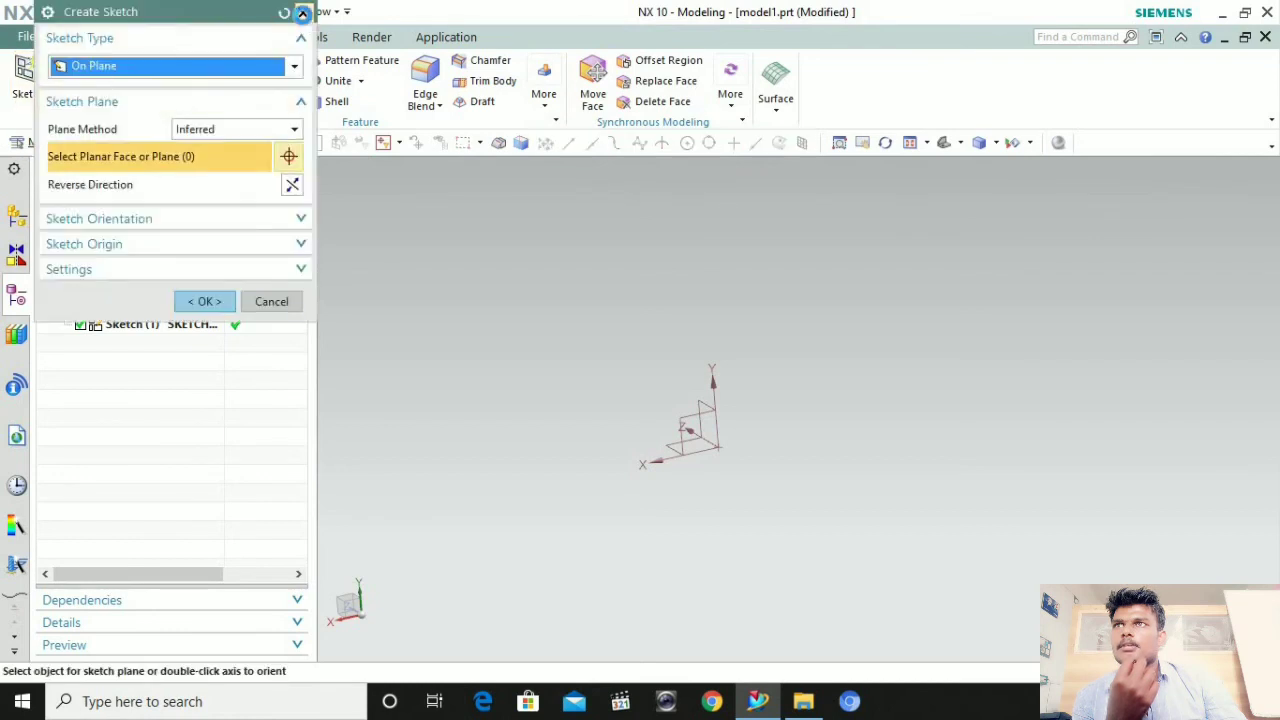
Cancel the direct sketch setup and start a new sketch in the task environment
left_click(304, 13)
left_click(57, 147)
mouse_move(90, 232)
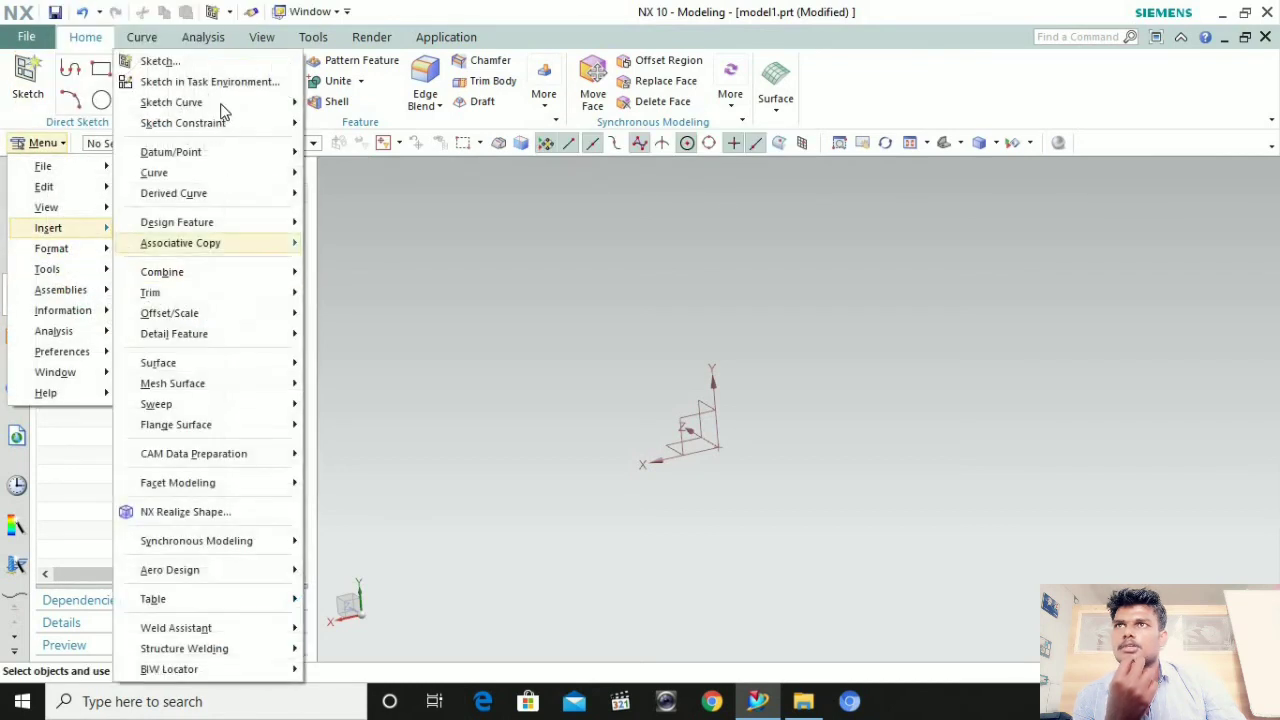
left_click(215, 81)
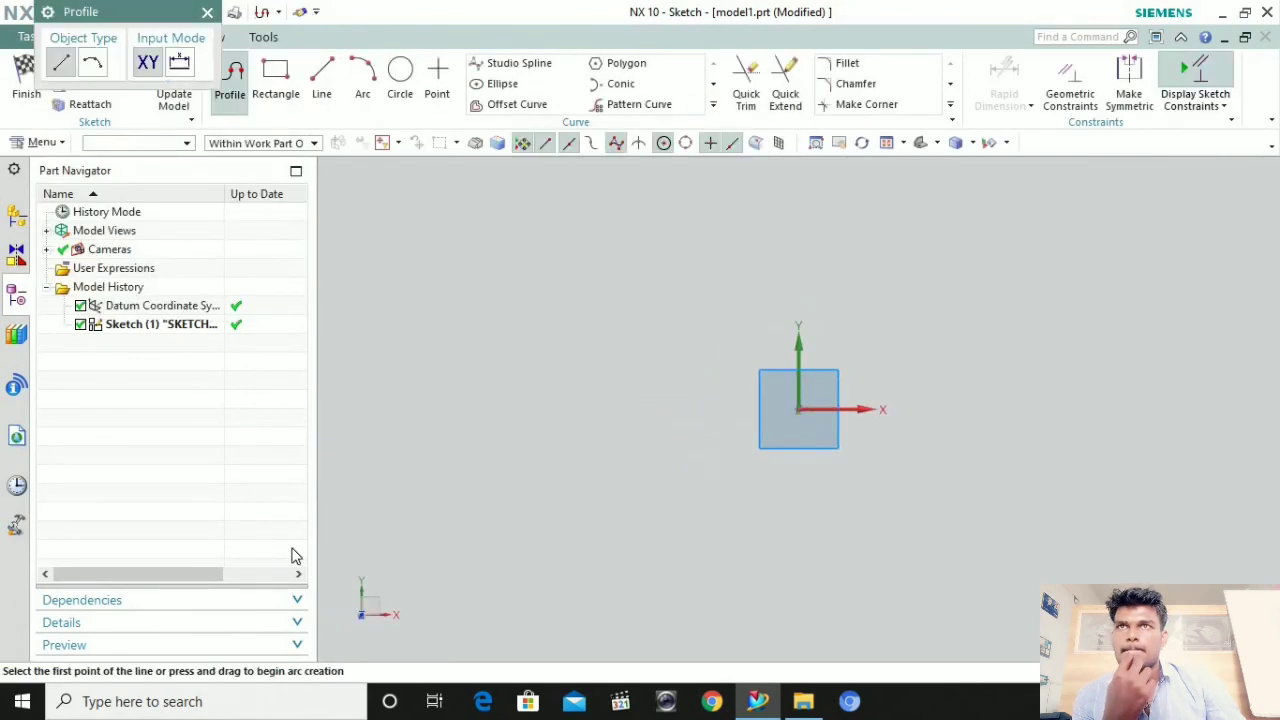
Sketch an L shape well left of the origin from a vertical line about 760 long and a horizontal line about 900 long
left_click(322, 75)
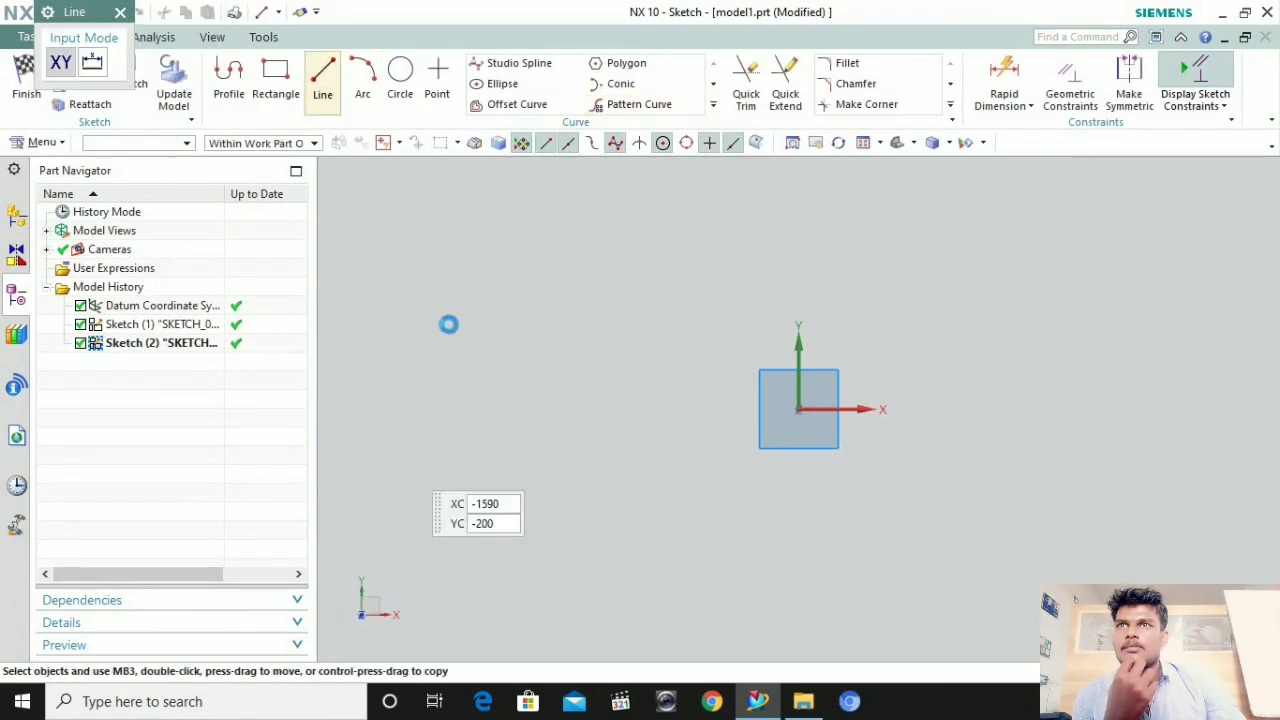
left_click(371, 277)
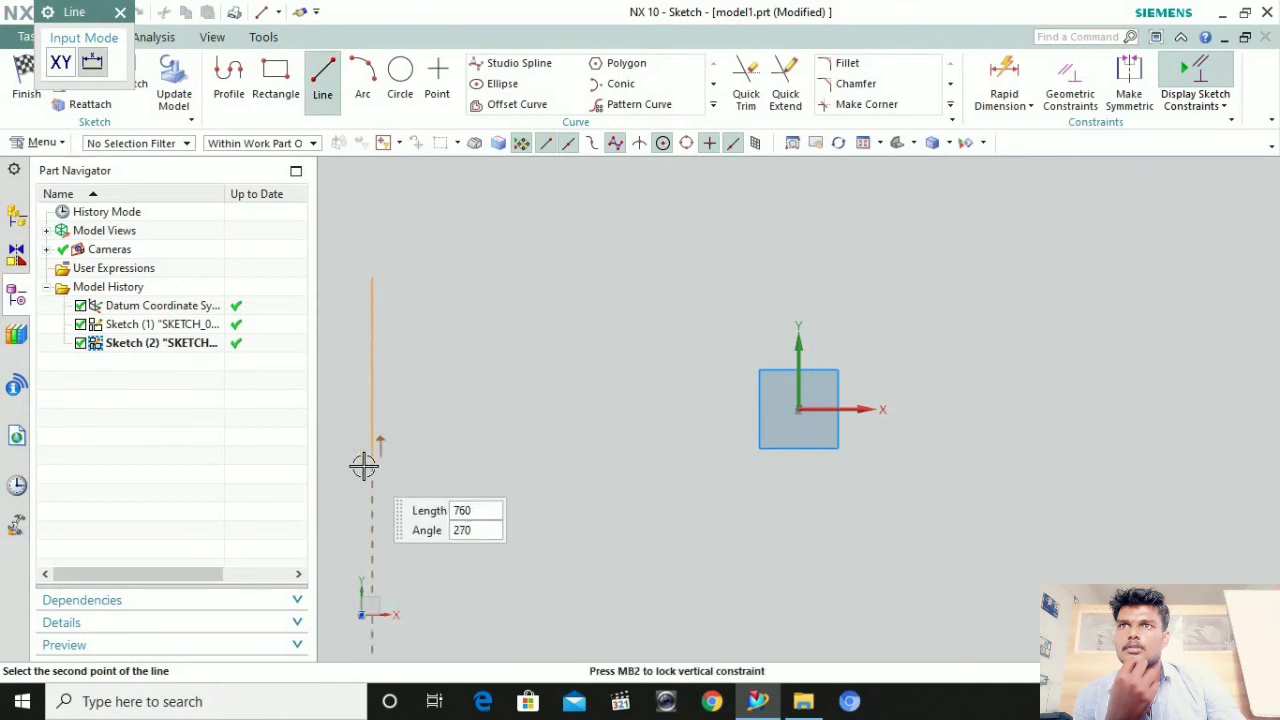
left_click(365, 466)
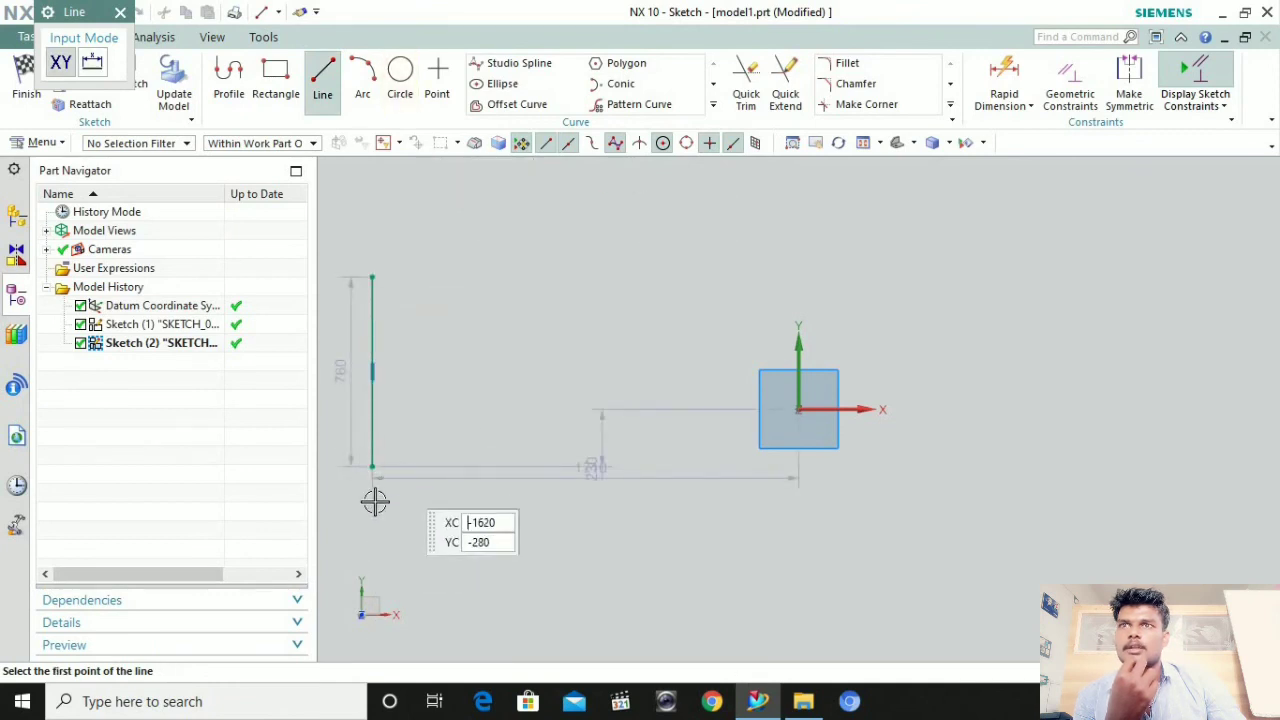
left_click(368, 466)
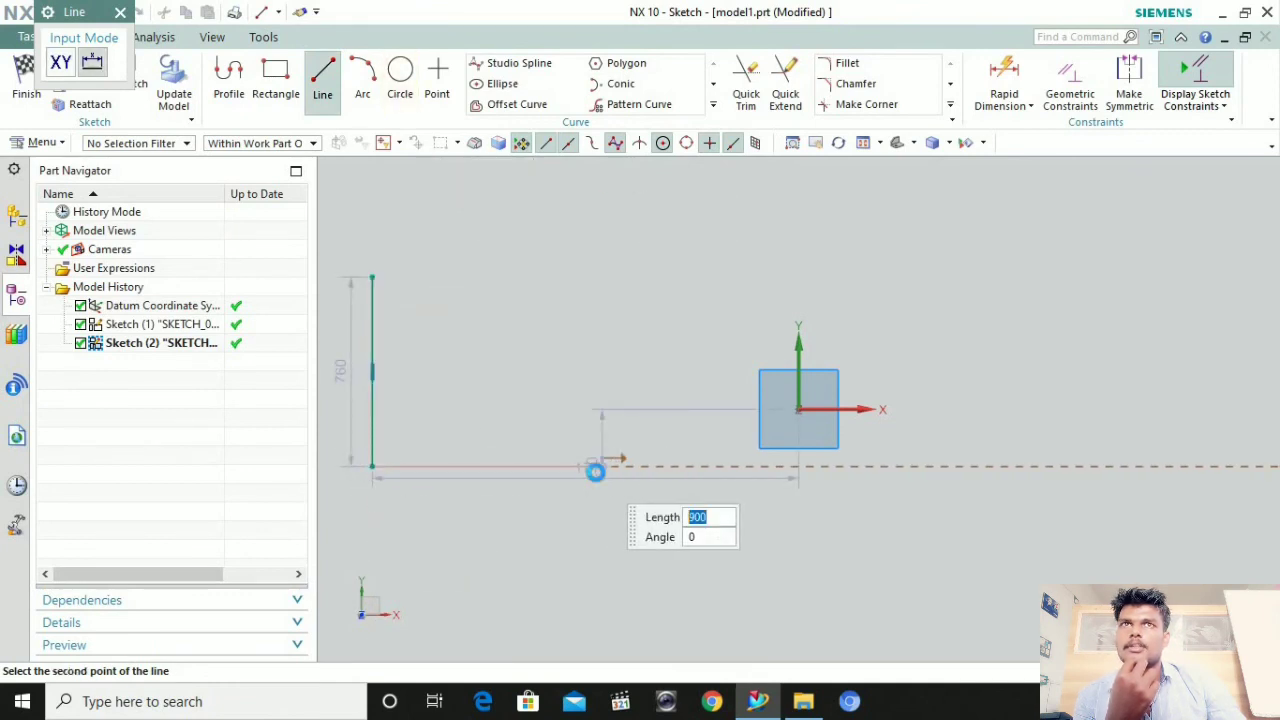
left_click(595, 466)
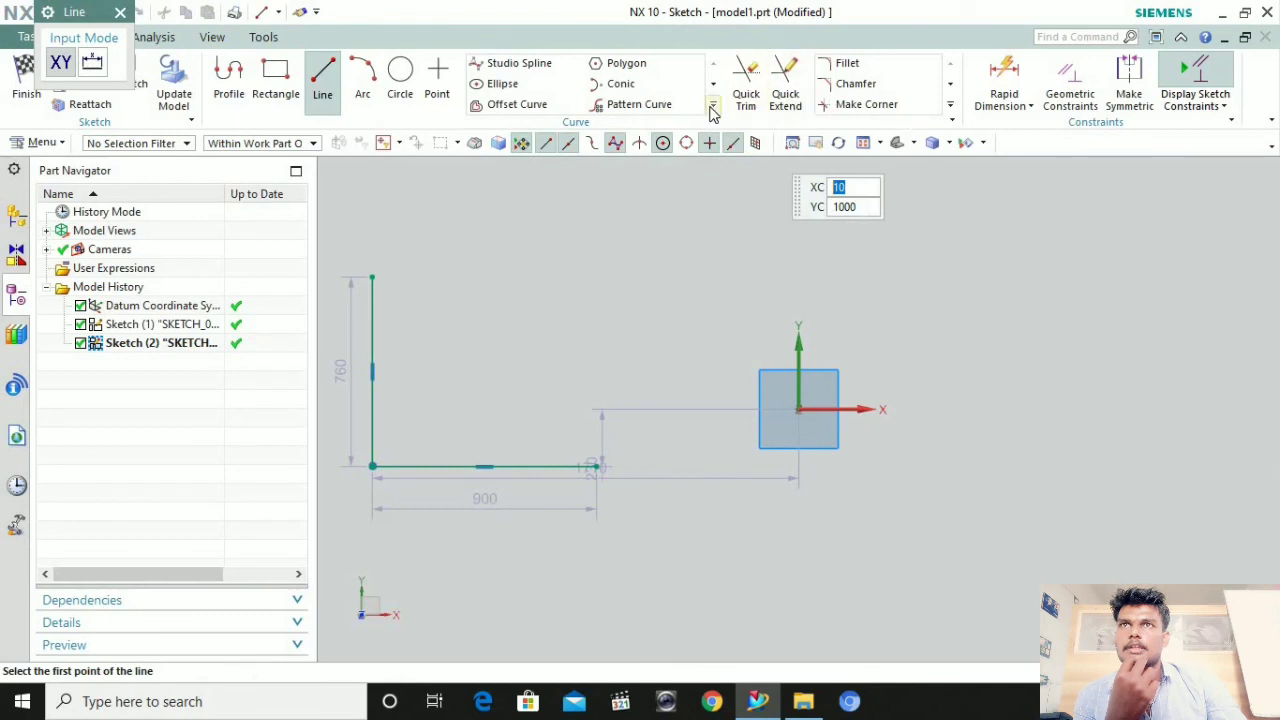
Create a 900-long bisector between the two lines of the L shape with Derived Lines
left_click(712, 108)
left_click(528, 165)
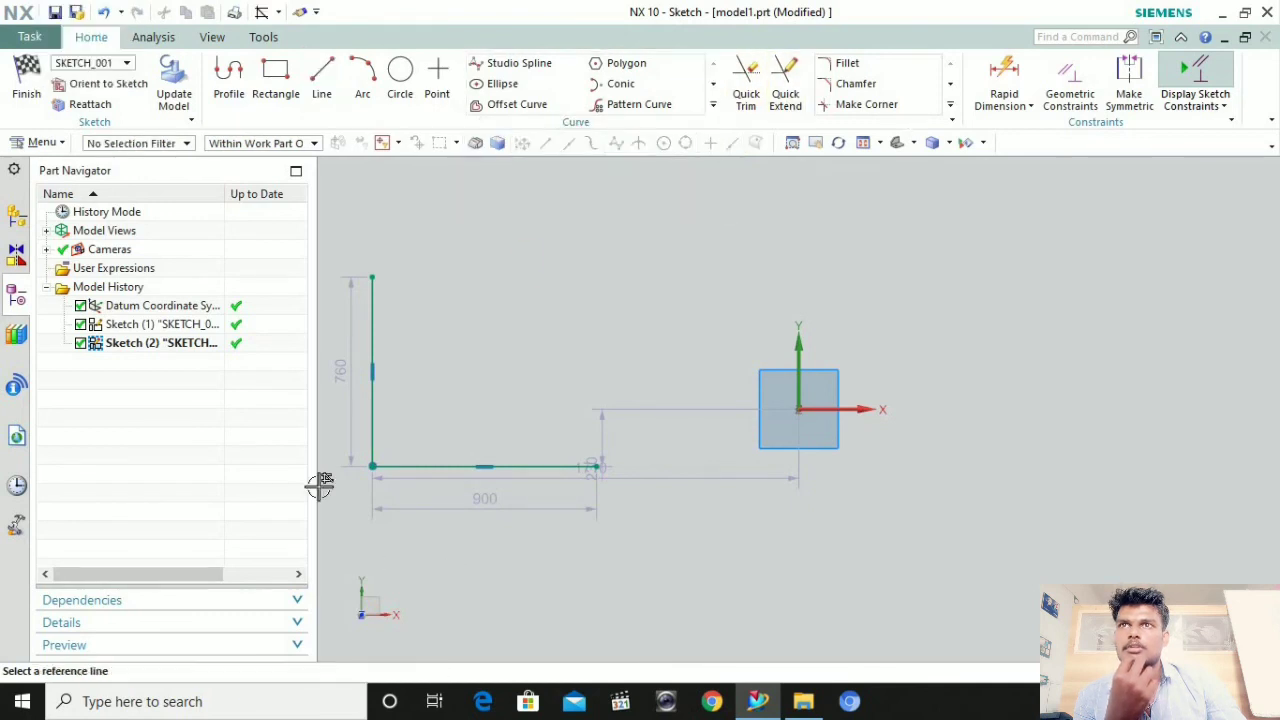
left_click(372, 323)
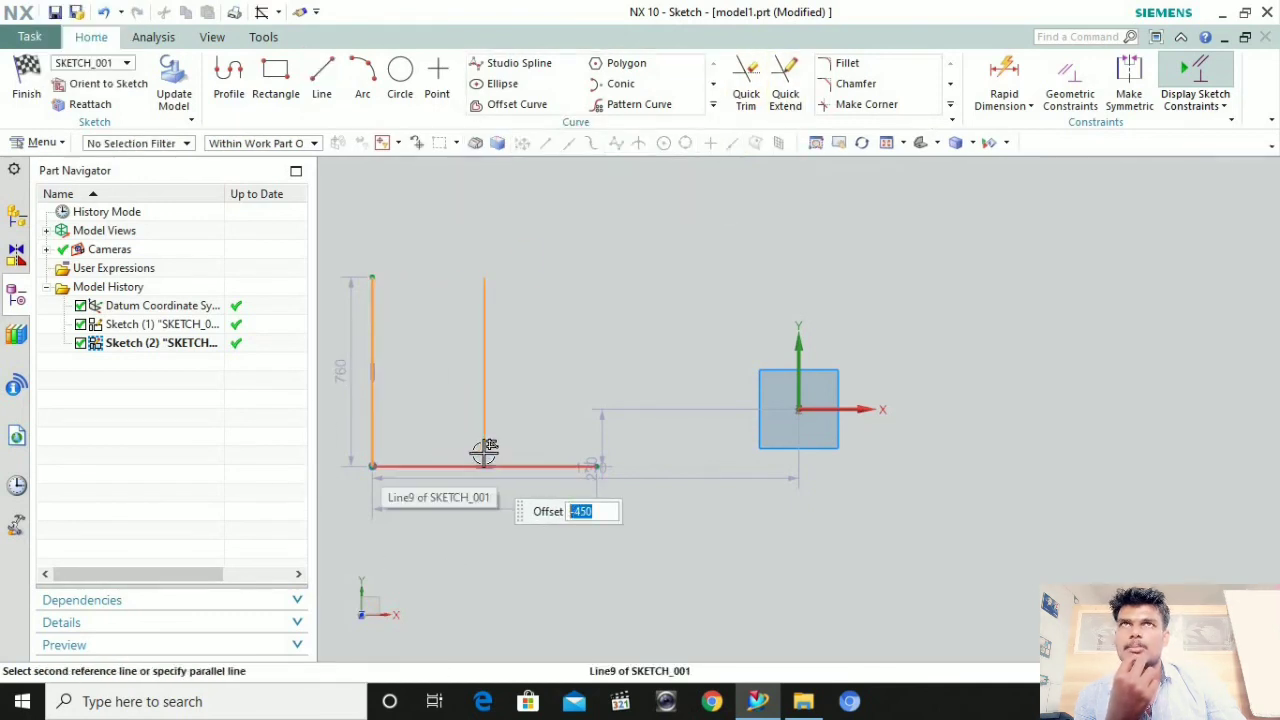
left_click(485, 465)
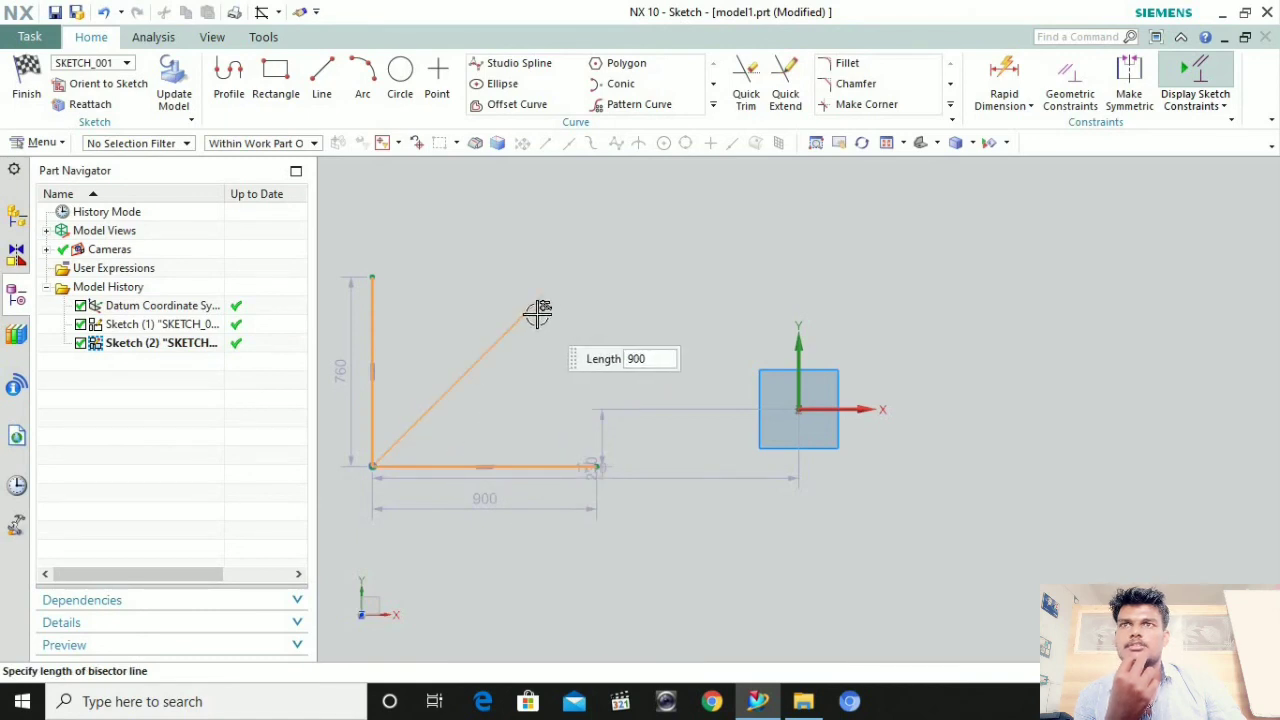
key("Return")
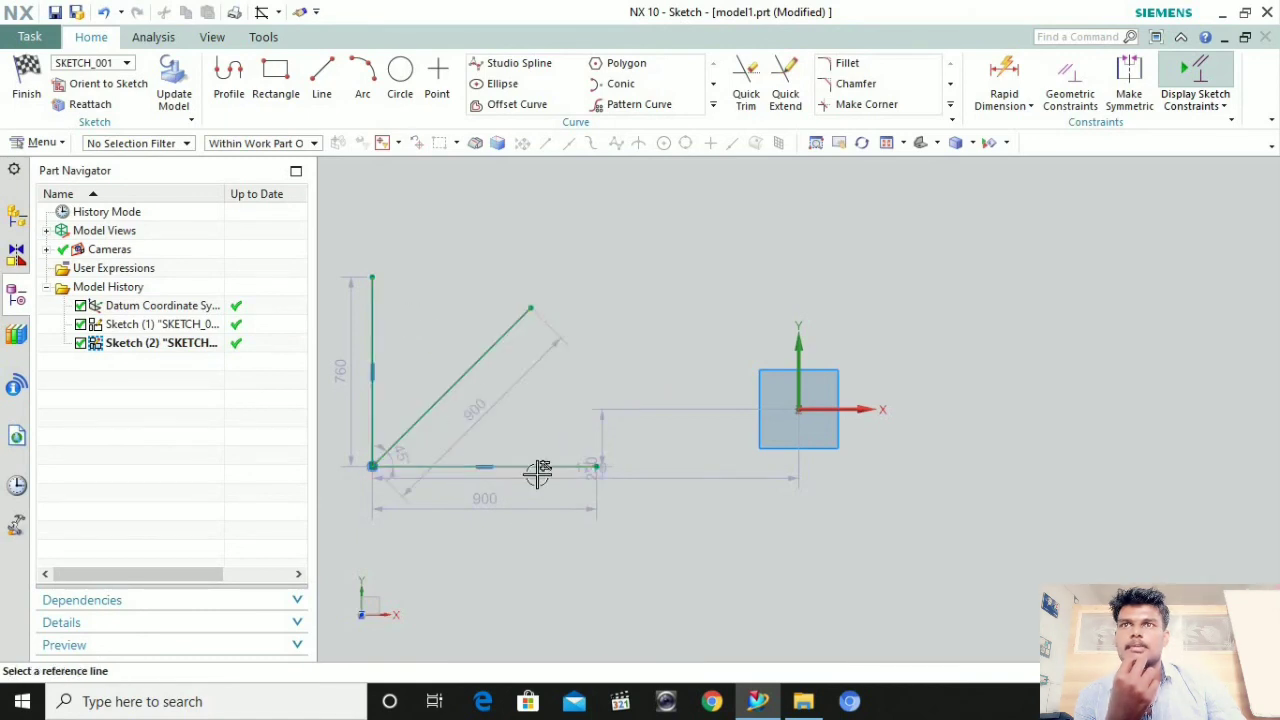
Sketch a horizontal line about 1030 long to the upper right of the sketch origin
left_click(322, 87)
left_click(842, 334)
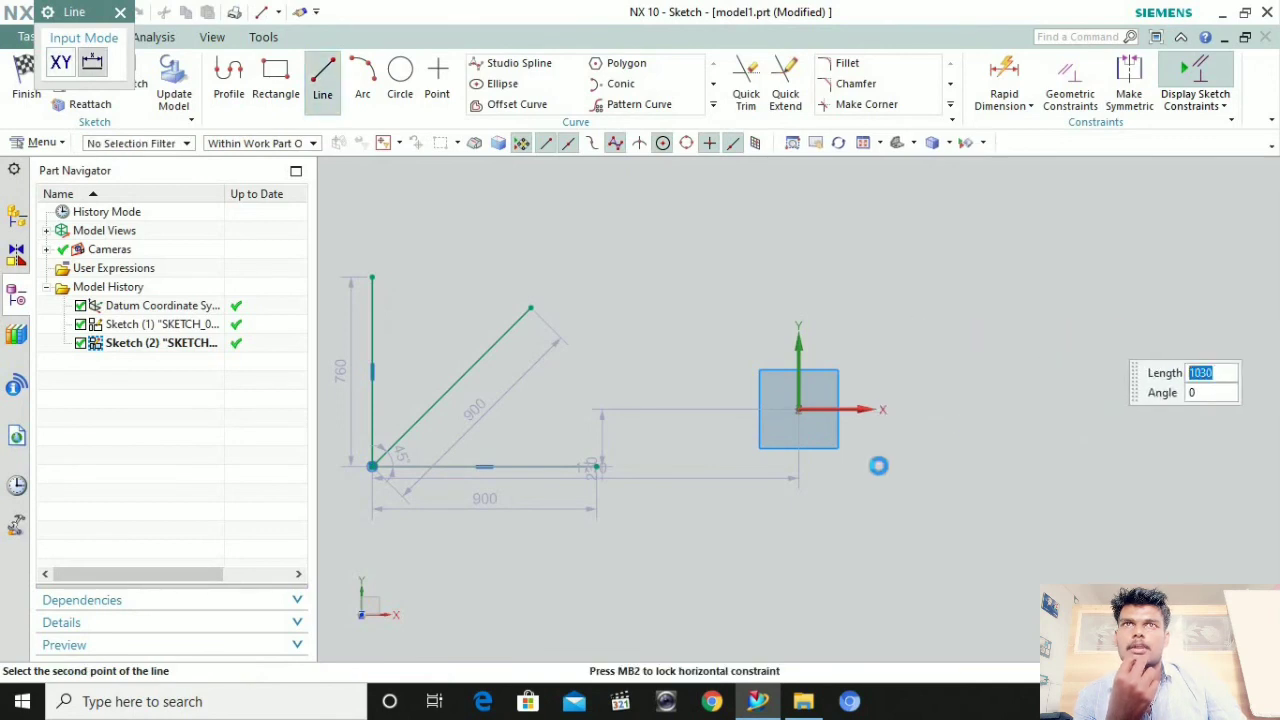
key("Return")
Derive five successive parallel lines above the 1030-long horizontal line, spaced about 110 to 160 apart
left_click(713, 106)
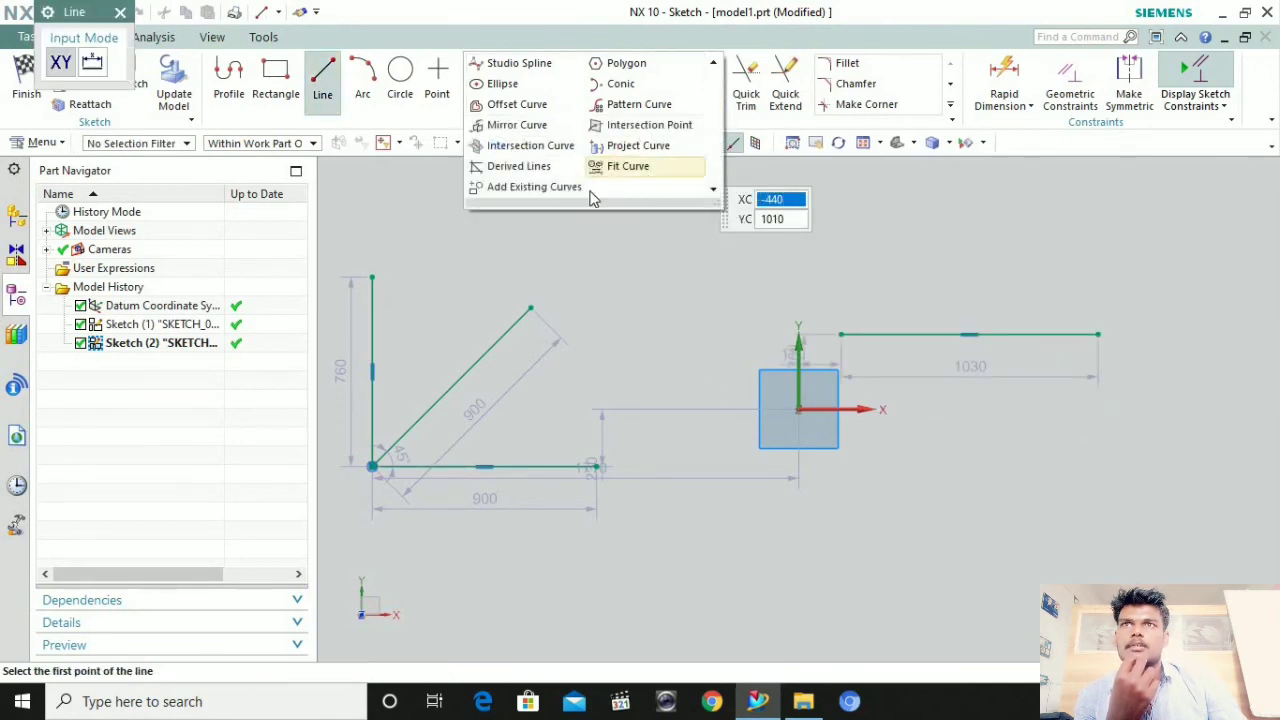
left_click(514, 166)
left_click(943, 336)
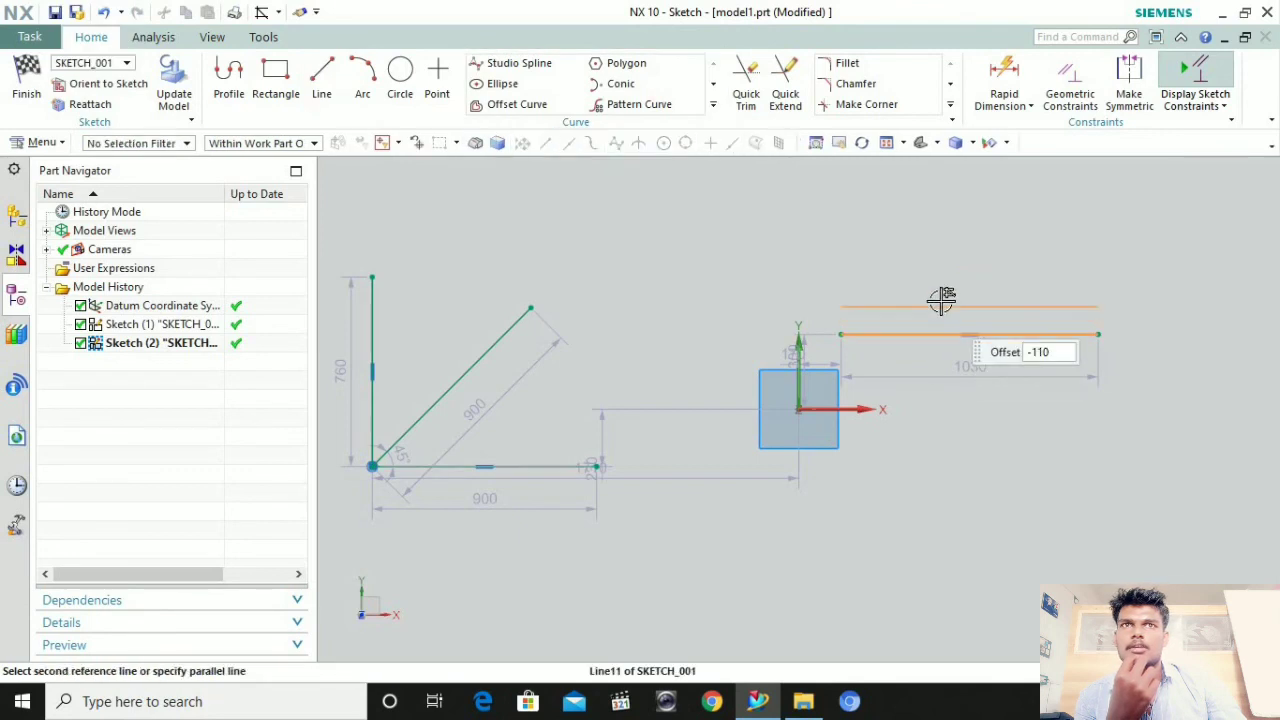
left_click(936, 227)
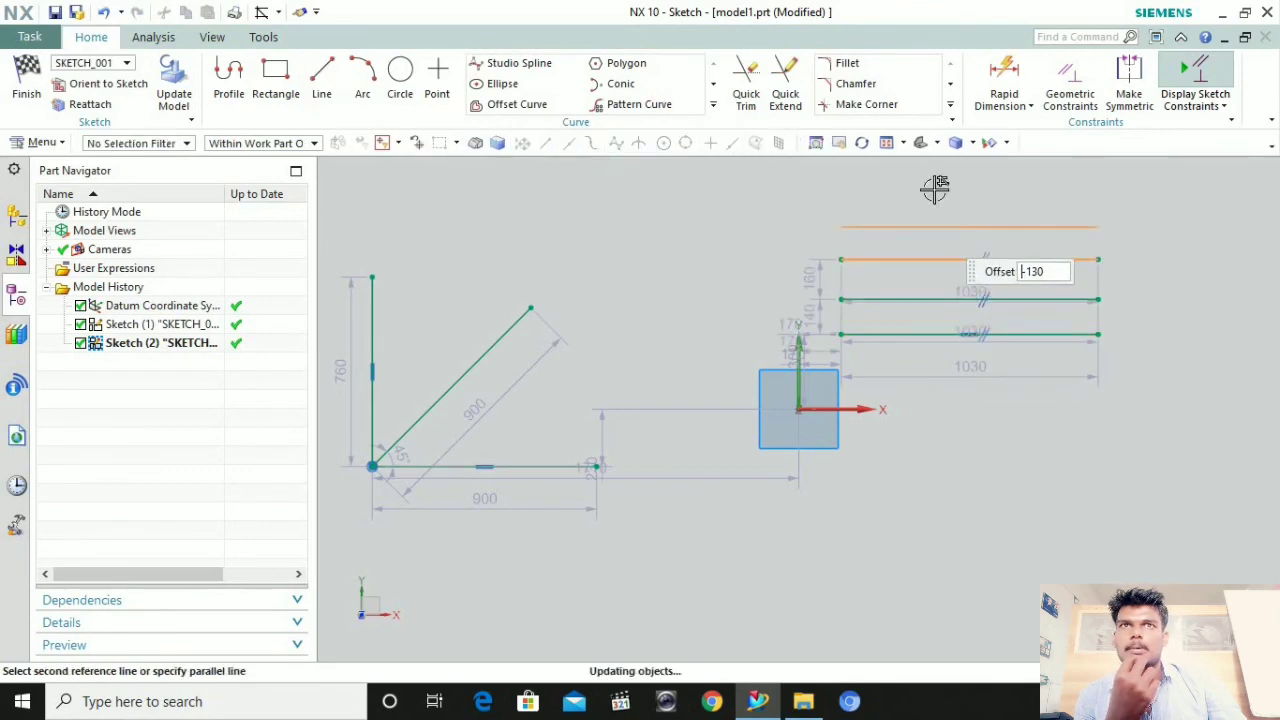
left_click(935, 189)
left_click(934, 163)
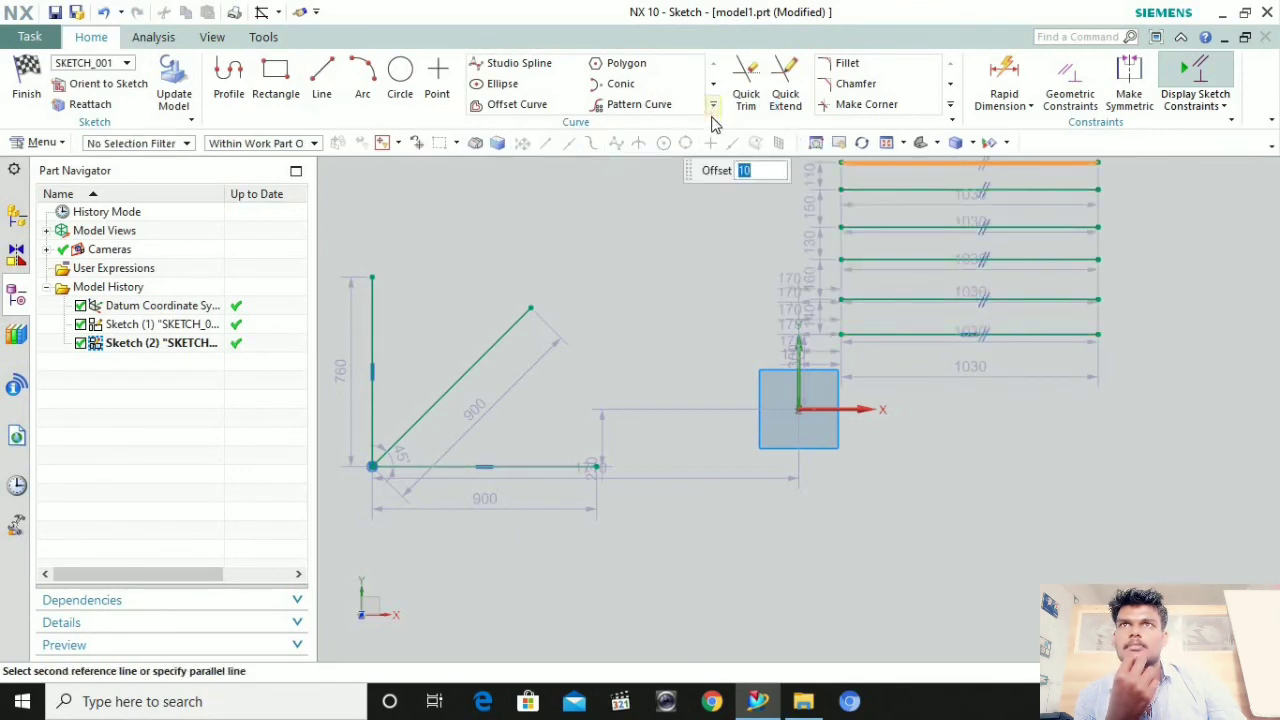
Sketch a vertical line about 1700 long right of the parallel lines and a separate 4000-long line at 342° below it
left_click(713, 110)
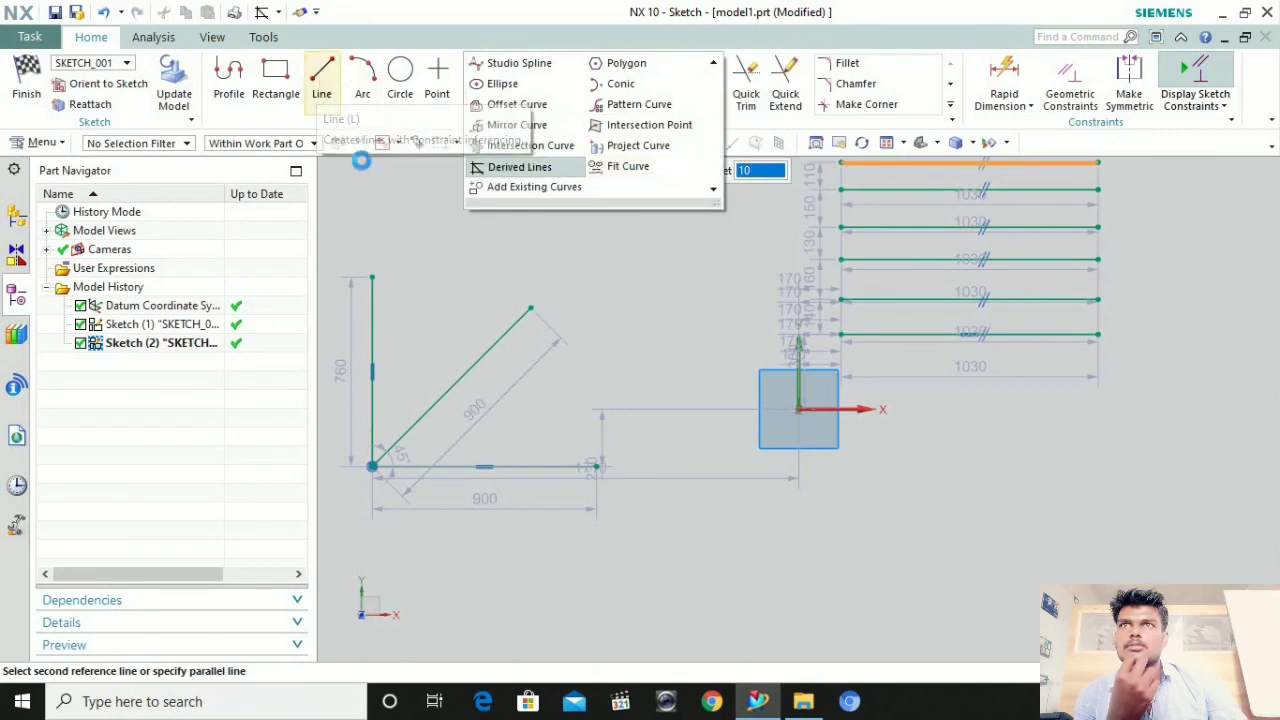
left_click(322, 84)
scroll(489, 297, "down", 4)
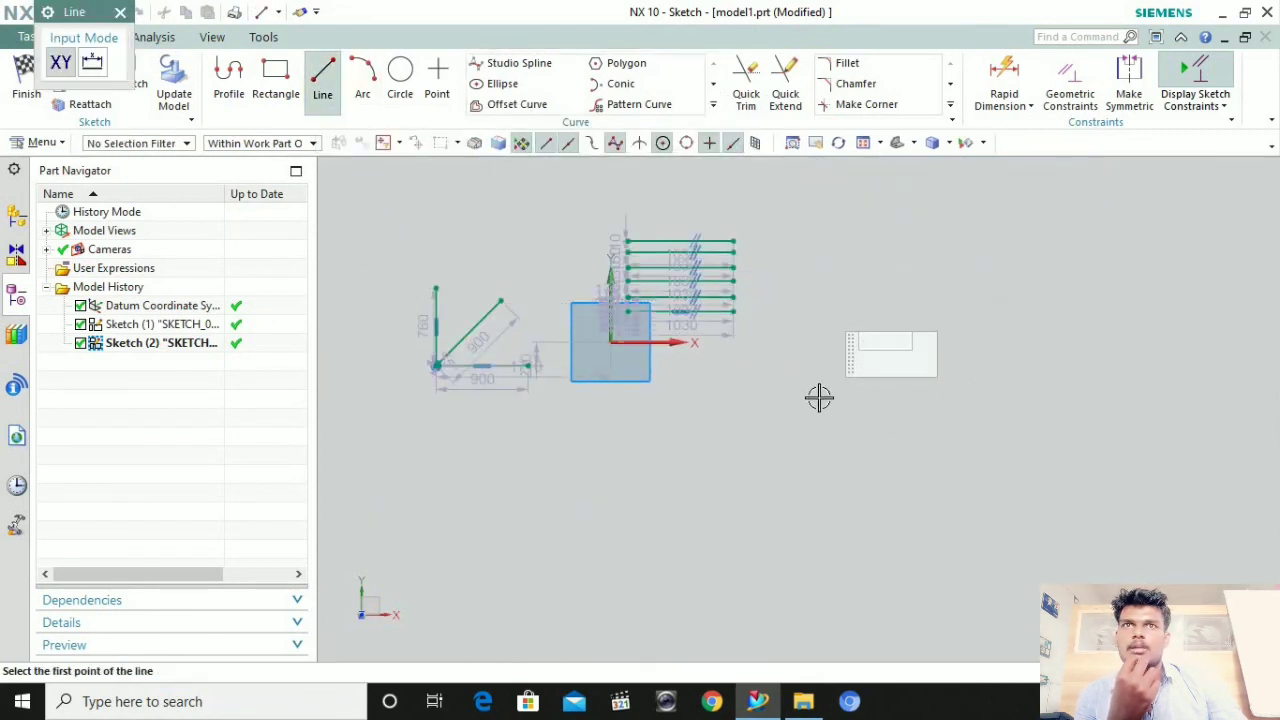
left_click(814, 300)
left_click(814, 474)
scroll(838, 533, "down", 2)
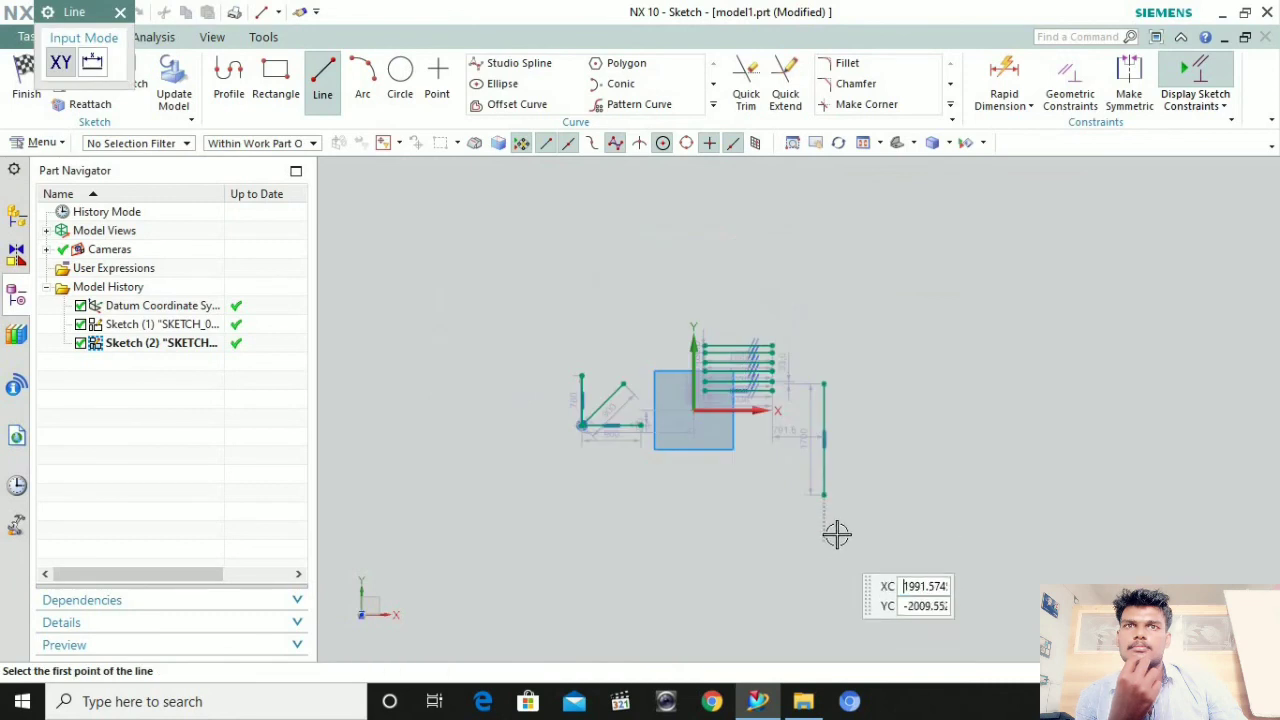
left_click(837, 535)
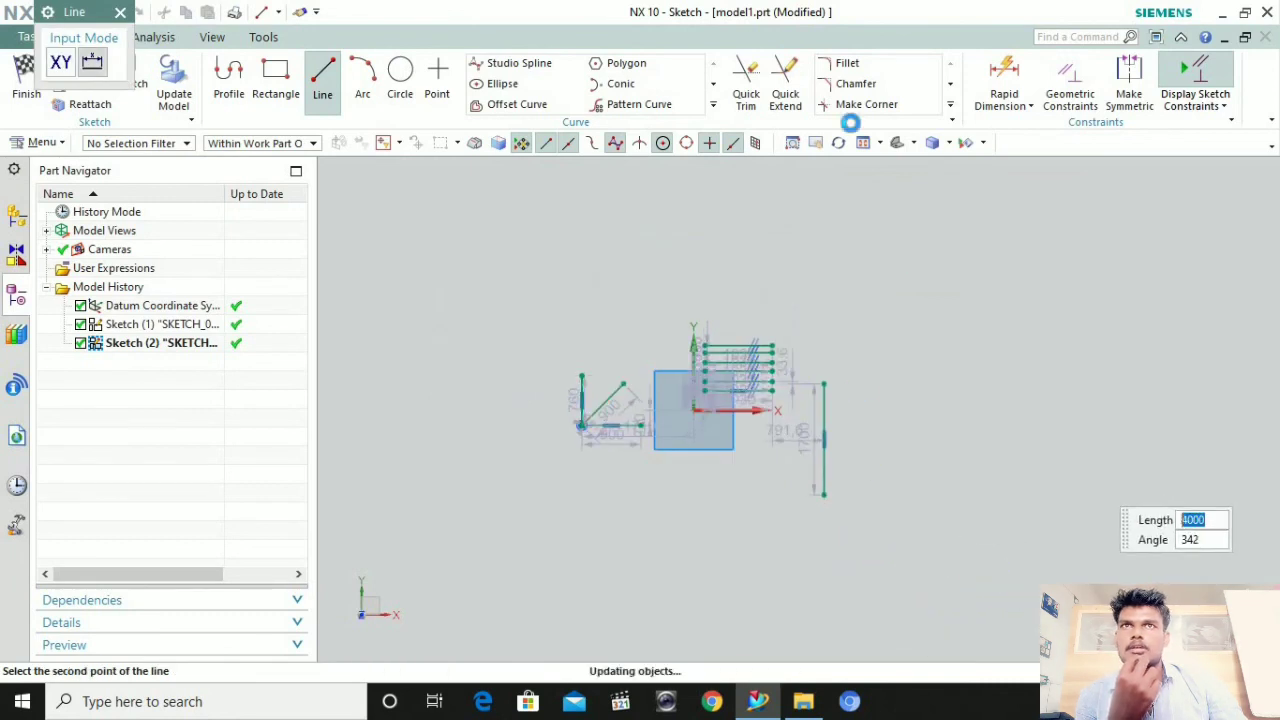
Create a 4300-long bisector between the separate vertical and slanted lines with Derived Lines
left_click(713, 106)
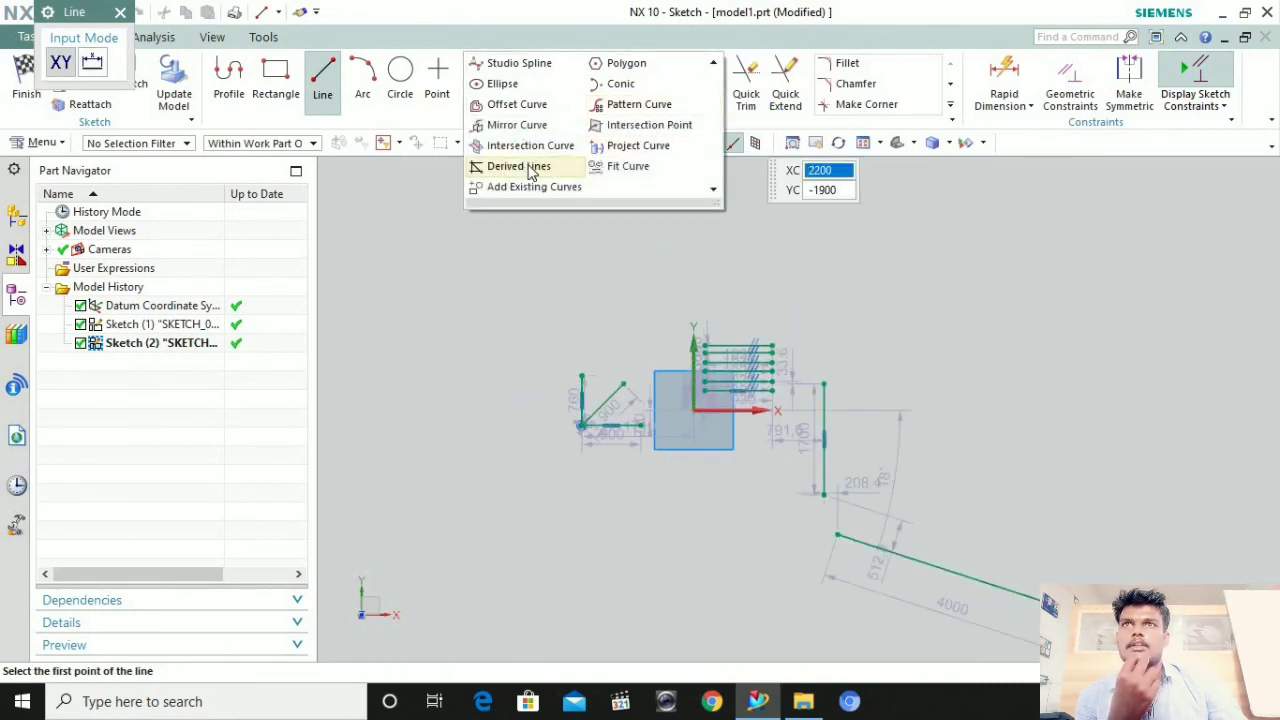
left_click(514, 166)
left_click(830, 432)
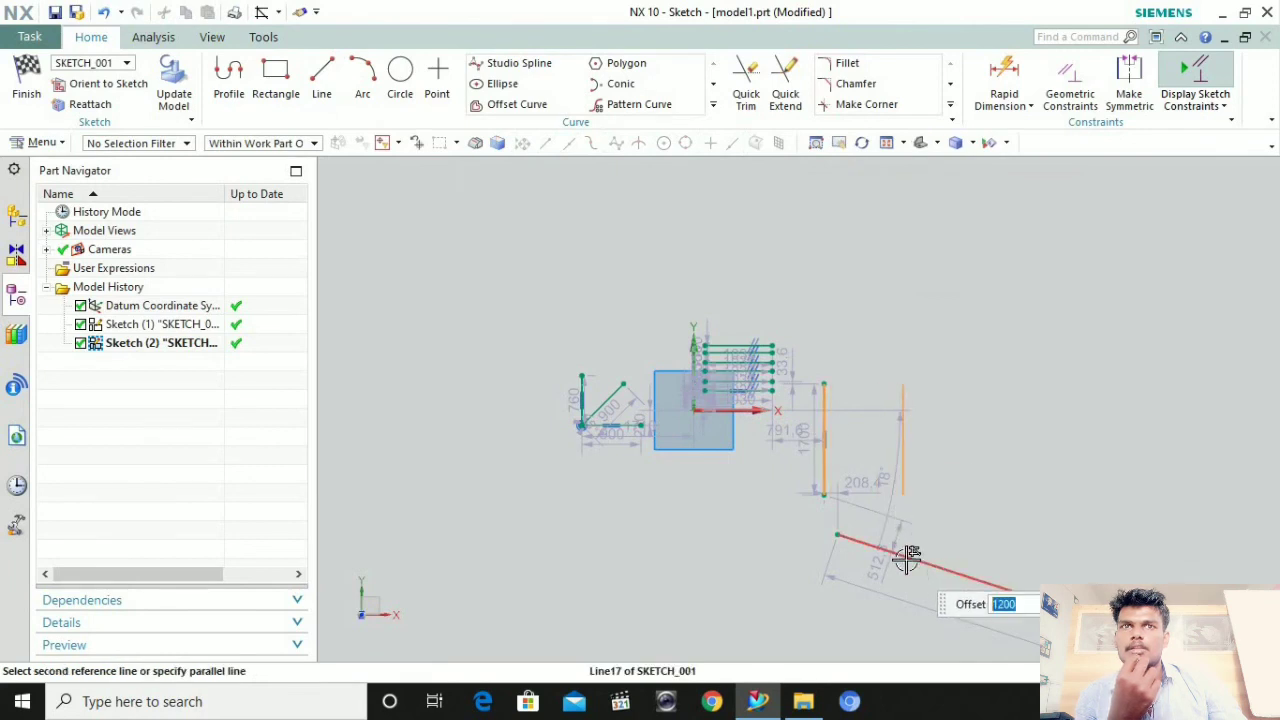
left_click(903, 556)
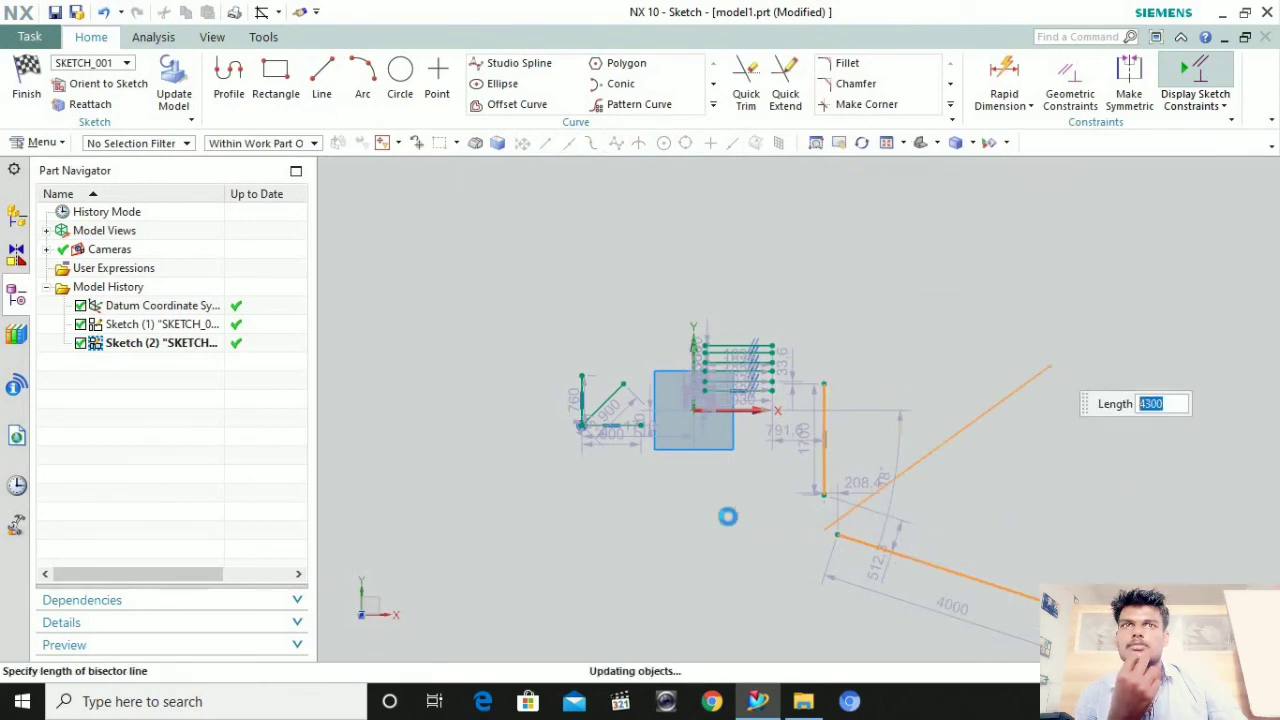
left_click(714, 105)
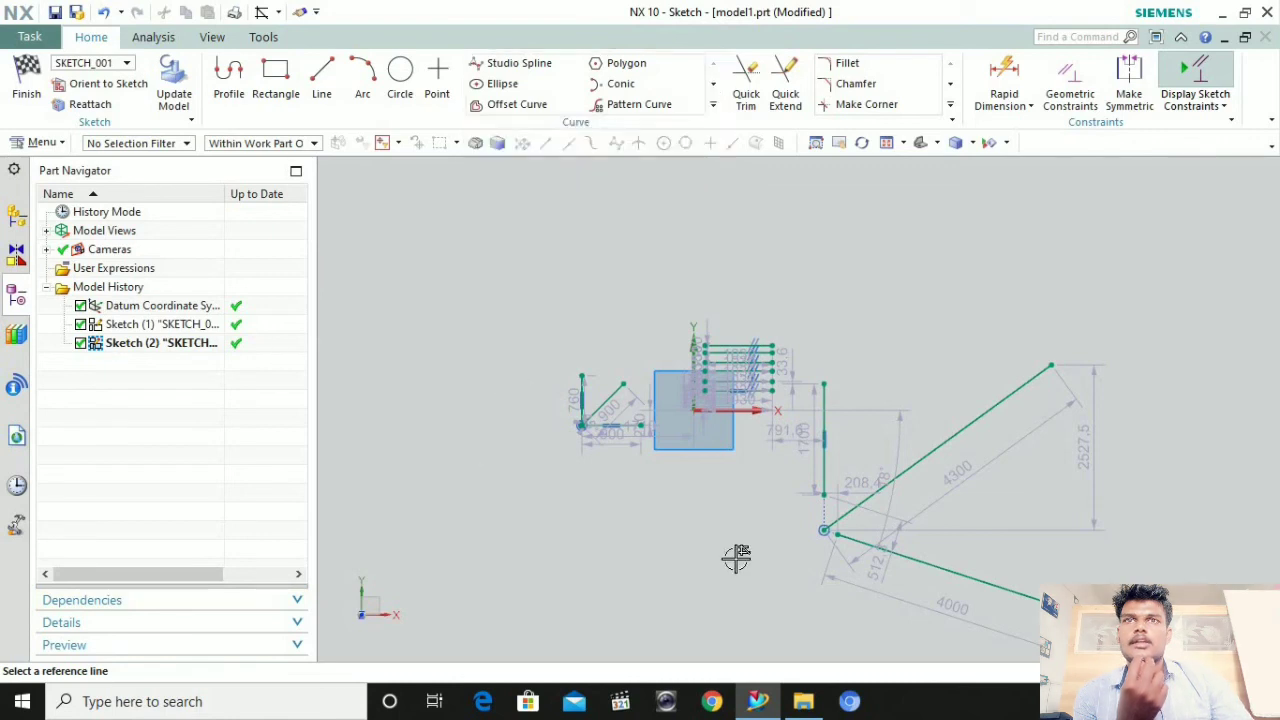
Finish the derived lines sketch and return to the modeling environment
scroll(735, 497, "down", 2)
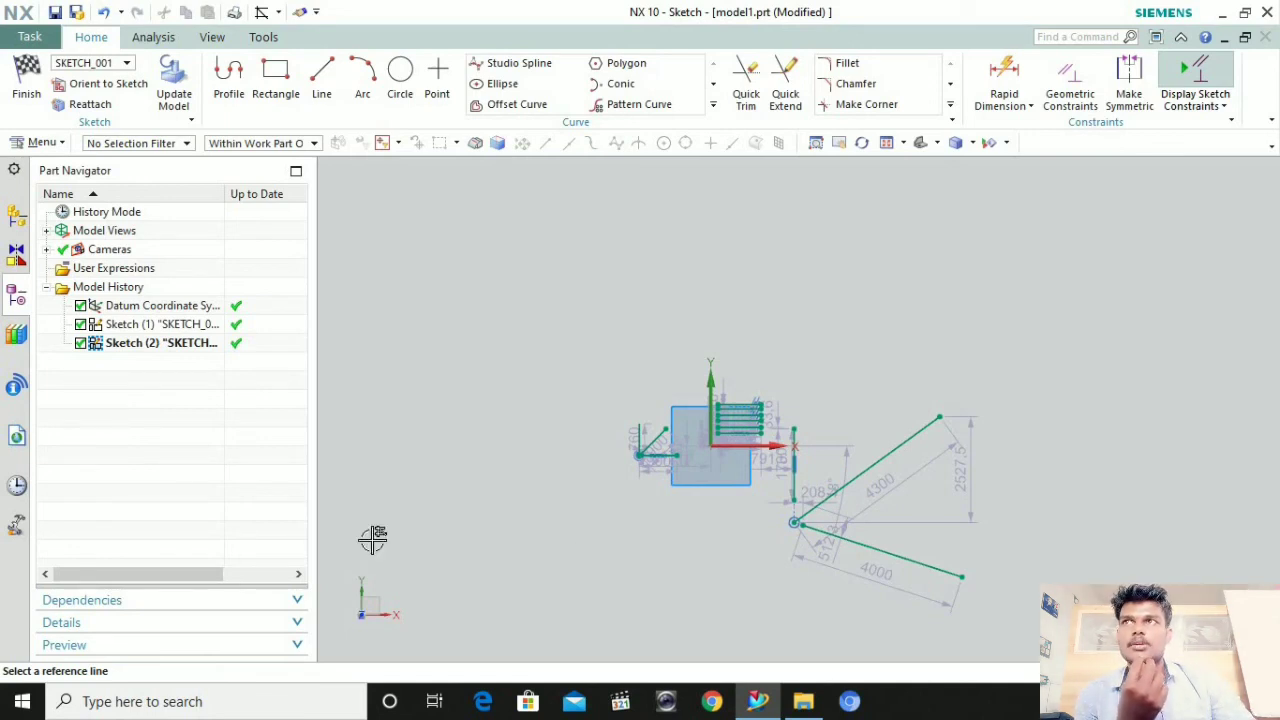
left_click(27, 95)
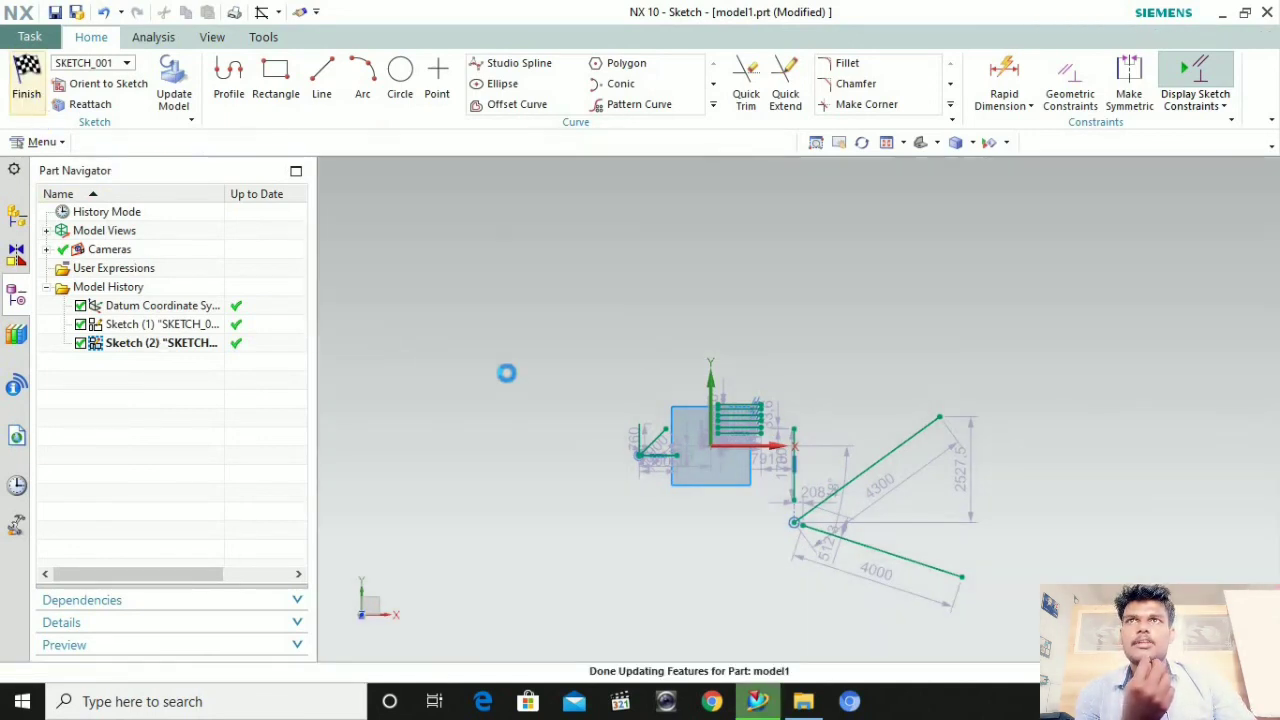
scroll(640, 363, "down", 3)
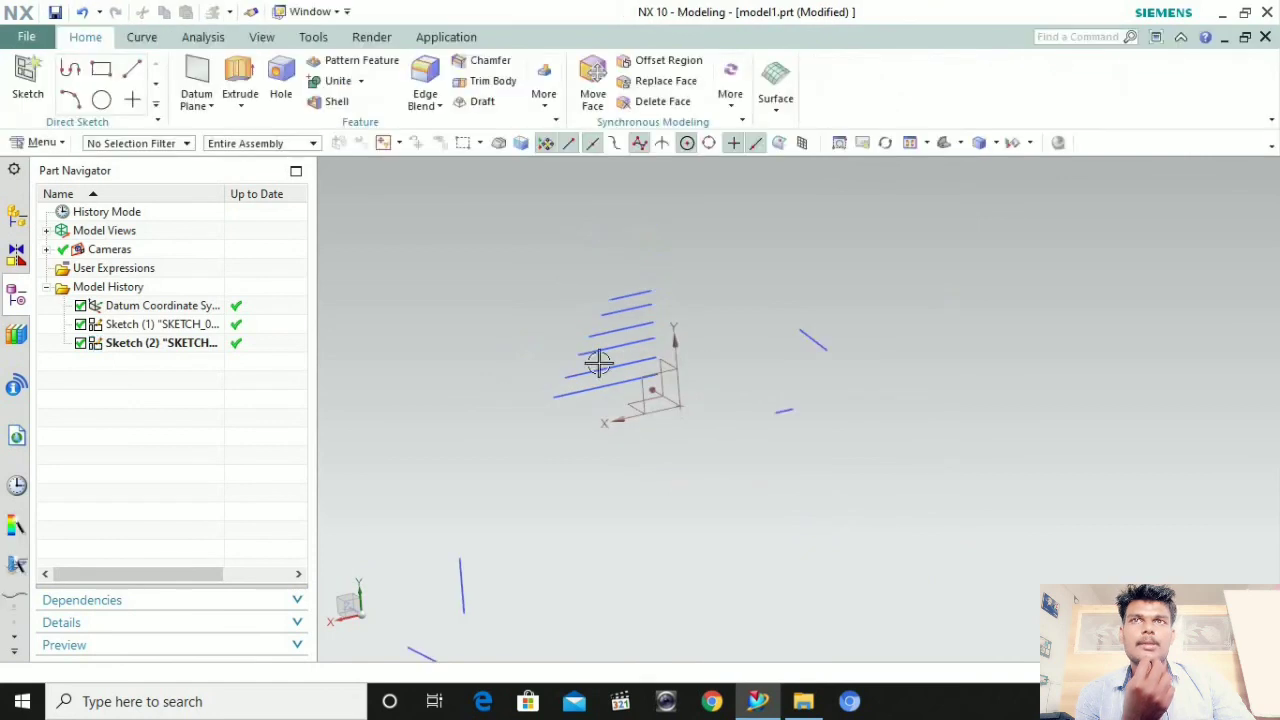